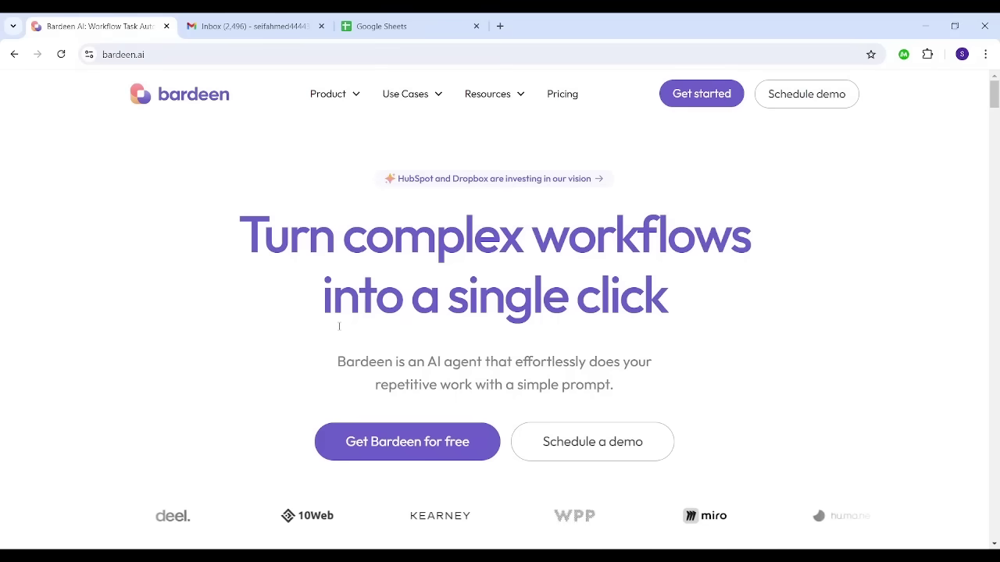
Step: Install the Bardeen AI extension from the Chrome Web Store and launch it
left_click(396, 439)
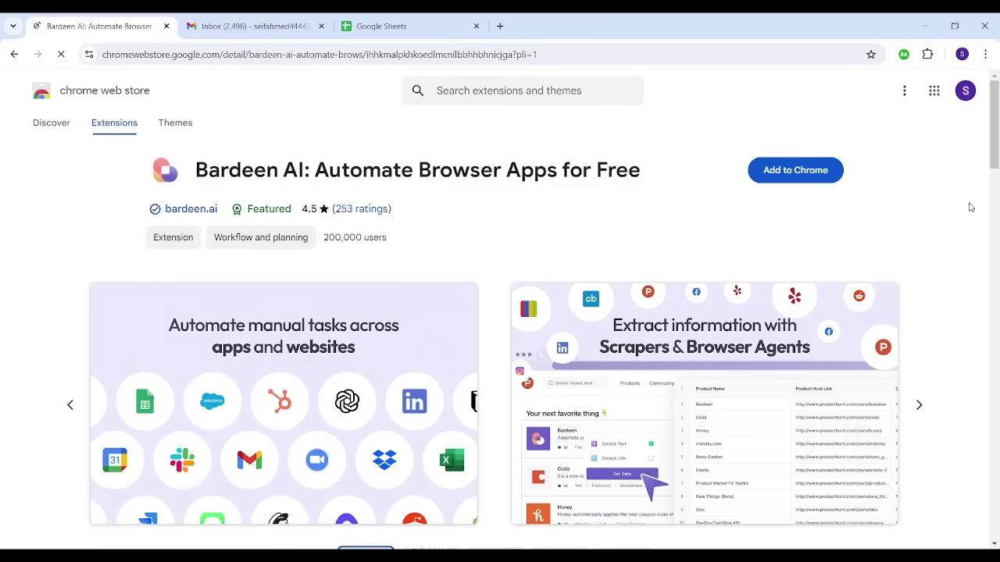
left_click(781, 180)
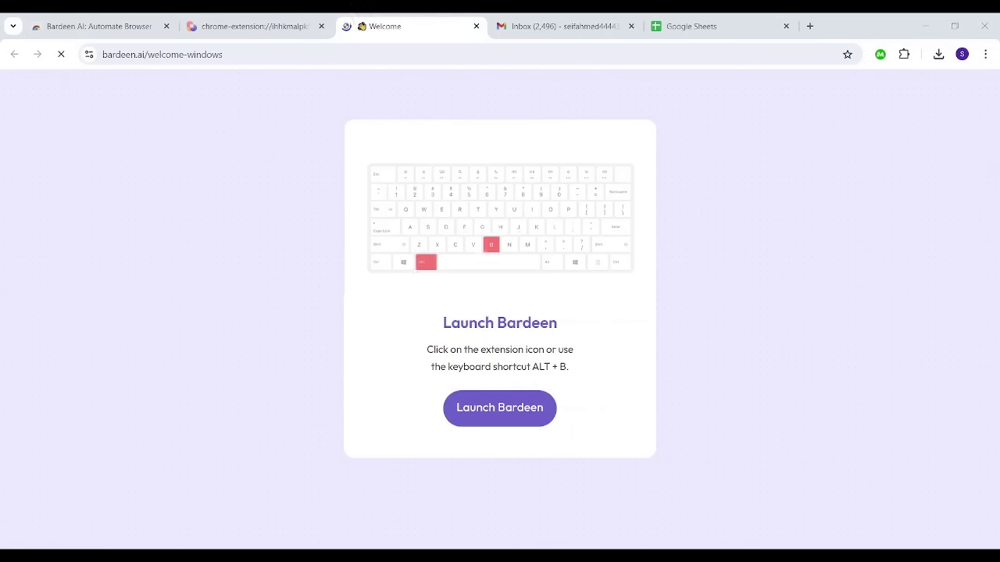
left_click(484, 406)
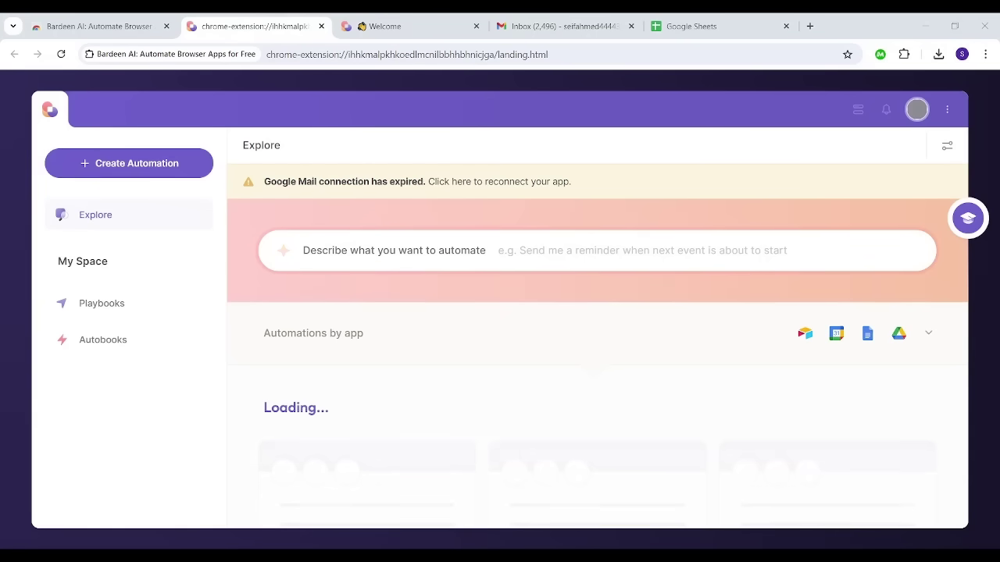
Step: Create a new automation, skipping the AI builder and trial notice to build it manually
left_click(108, 167)
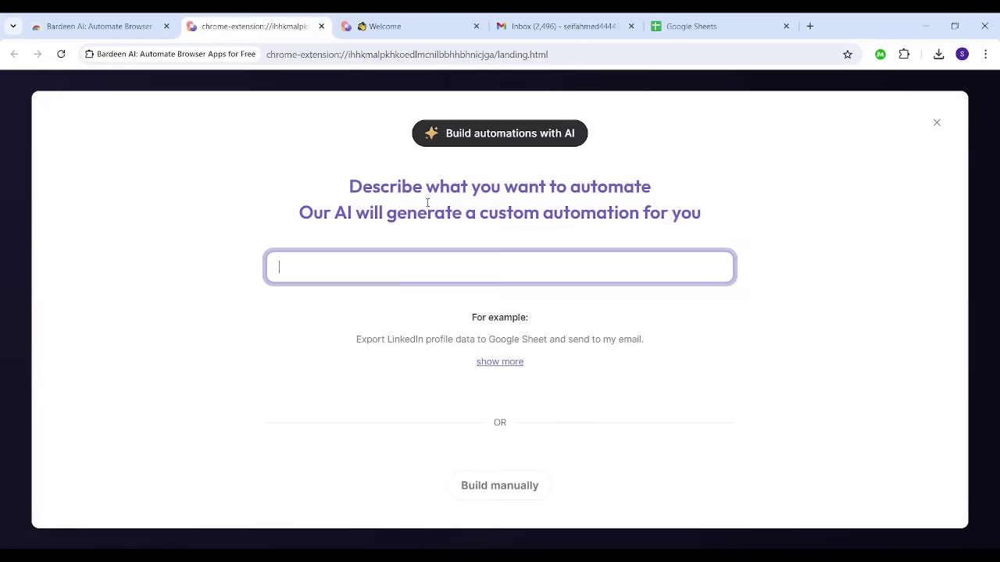
left_click(462, 275)
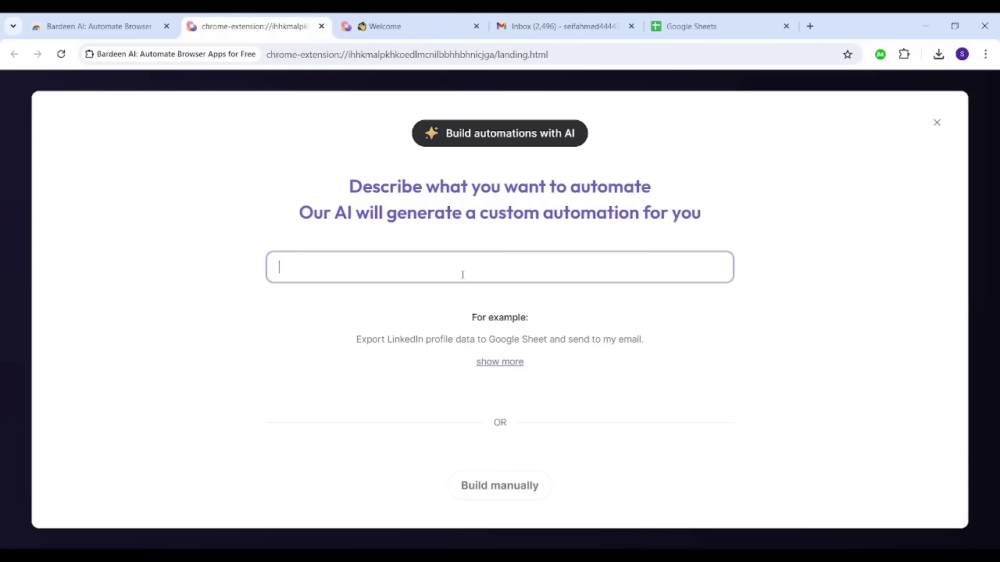
left_click(554, 536)
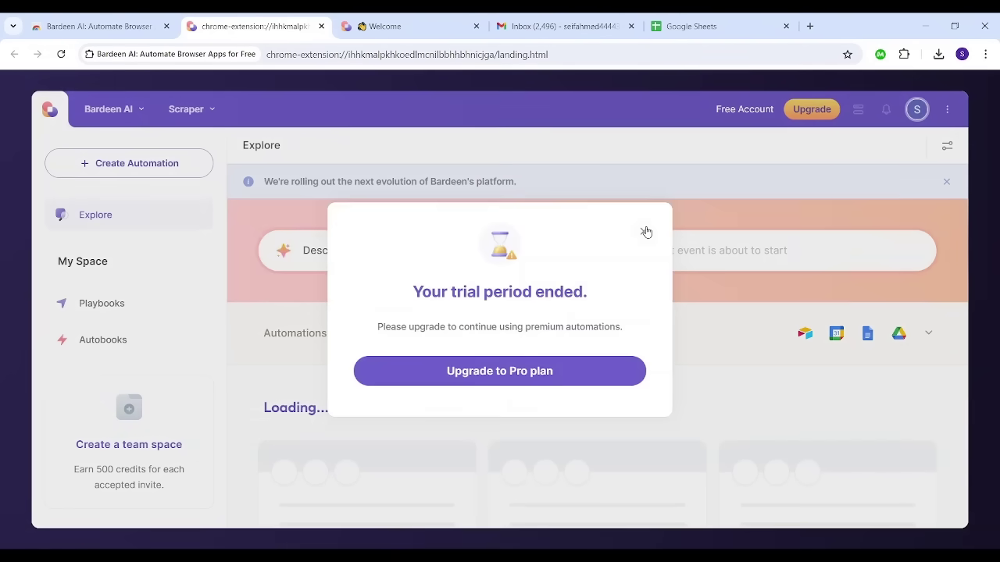
left_click(645, 232)
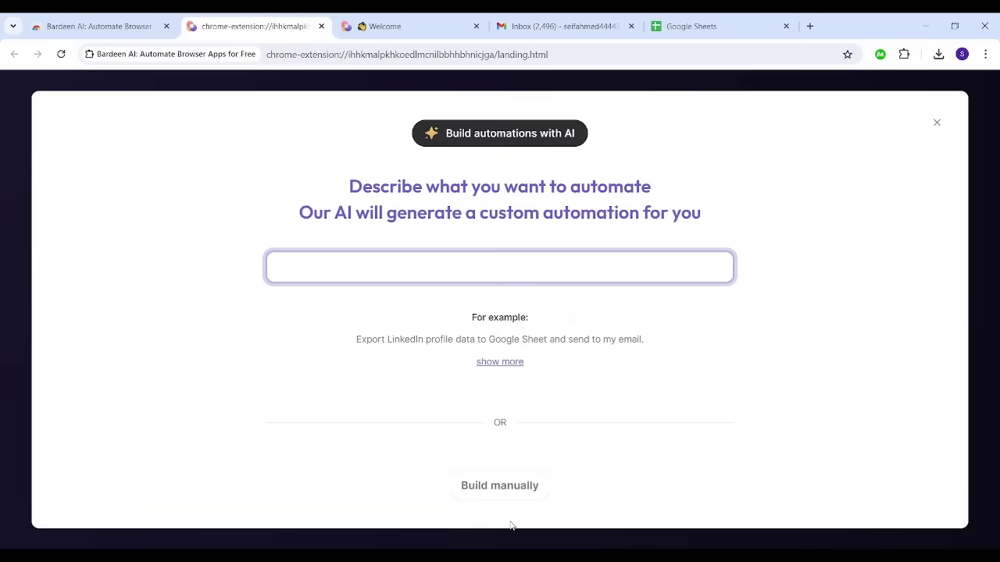
left_click(497, 486)
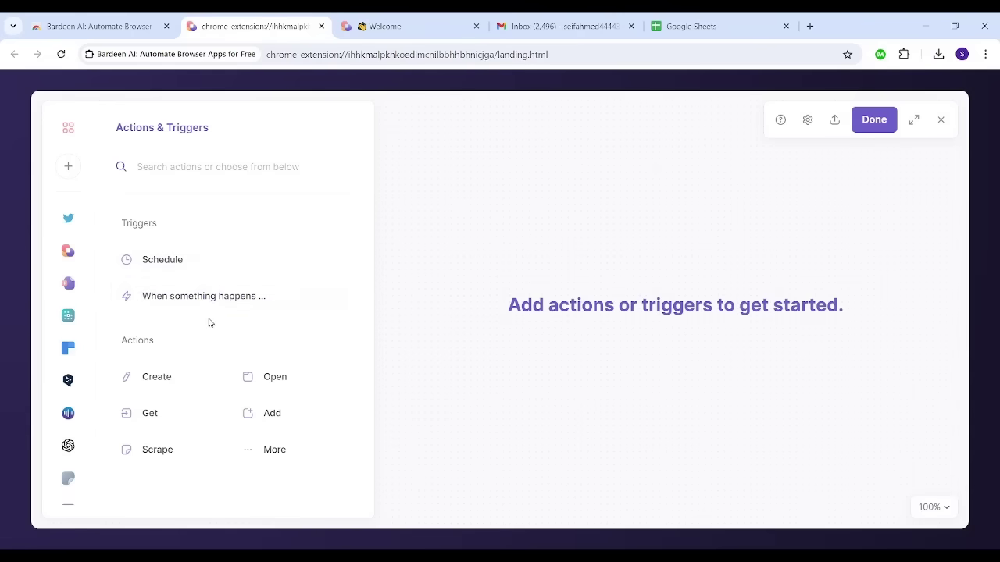
Step: Use a Schedule trigger that starts Now and repeats Daily
left_click(184, 263)
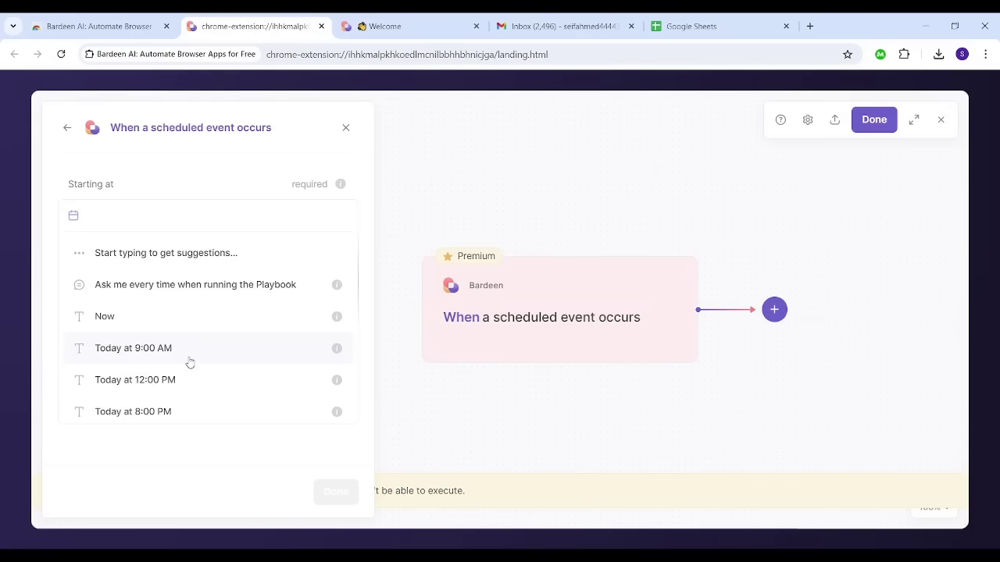
left_click(153, 320)
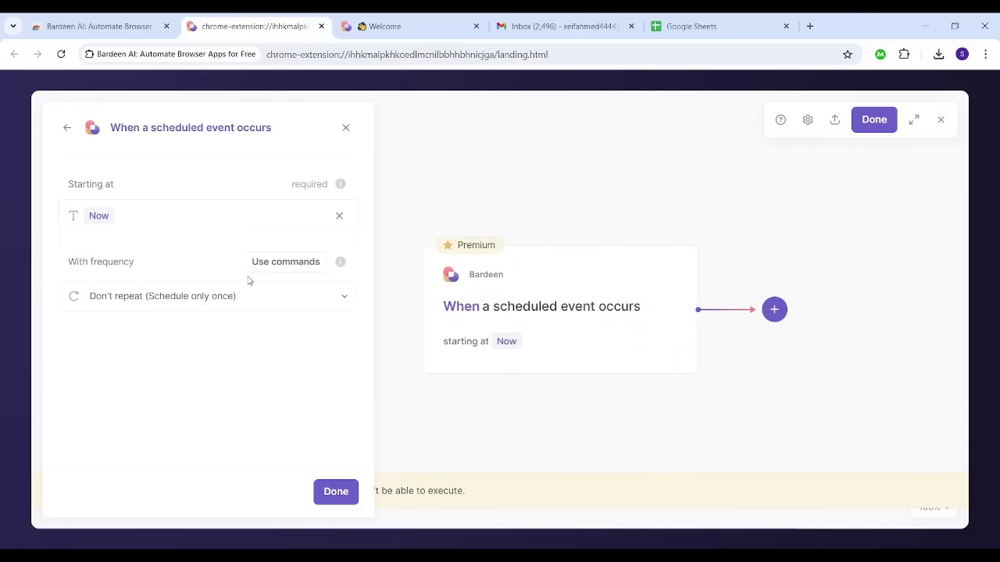
left_click(170, 299)
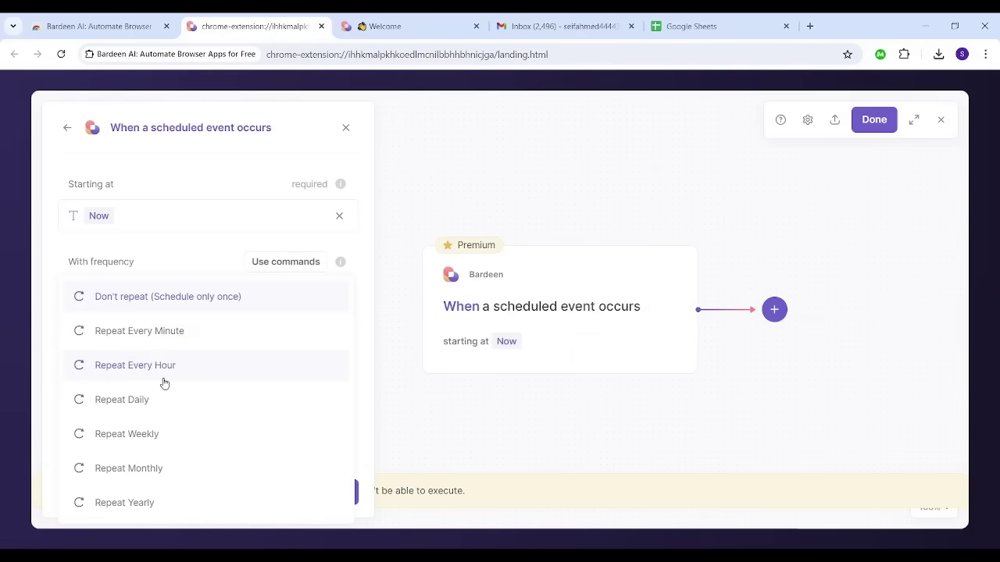
left_click(155, 402)
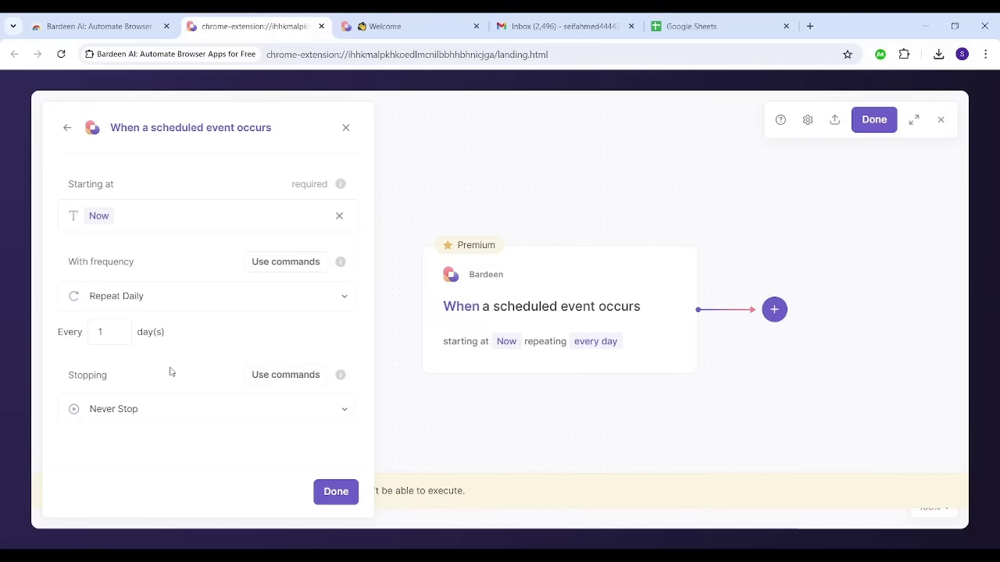
Step: Make the schedule stop after 7 occurrences
left_click(148, 415)
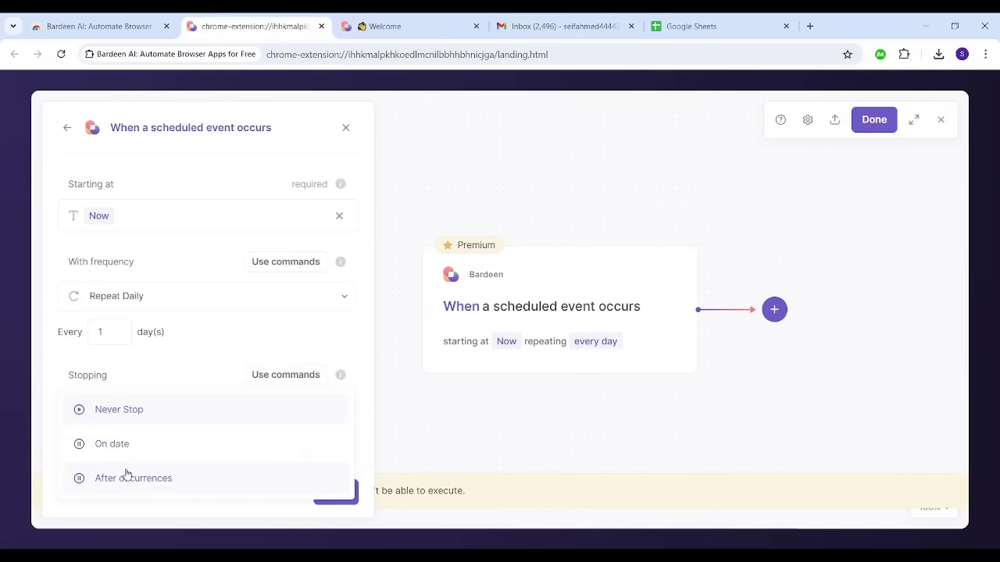
left_click(131, 480)
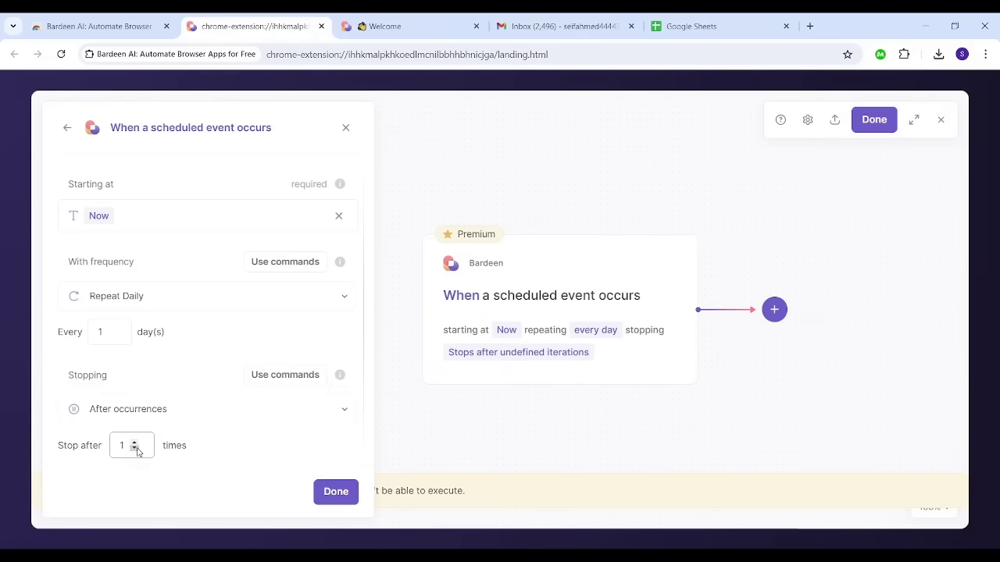
left_click(138, 451)
left_click(131, 421)
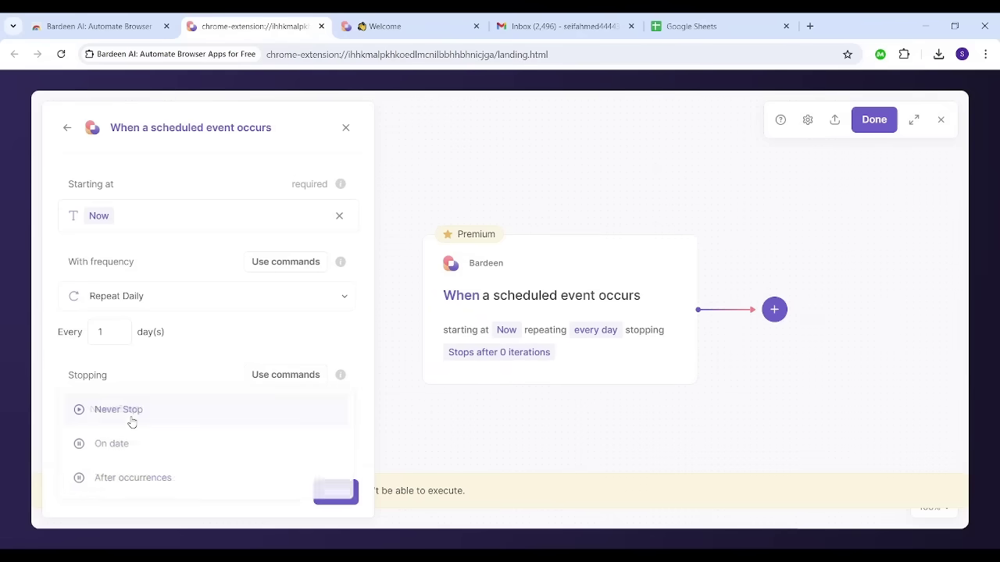
left_click(117, 478)
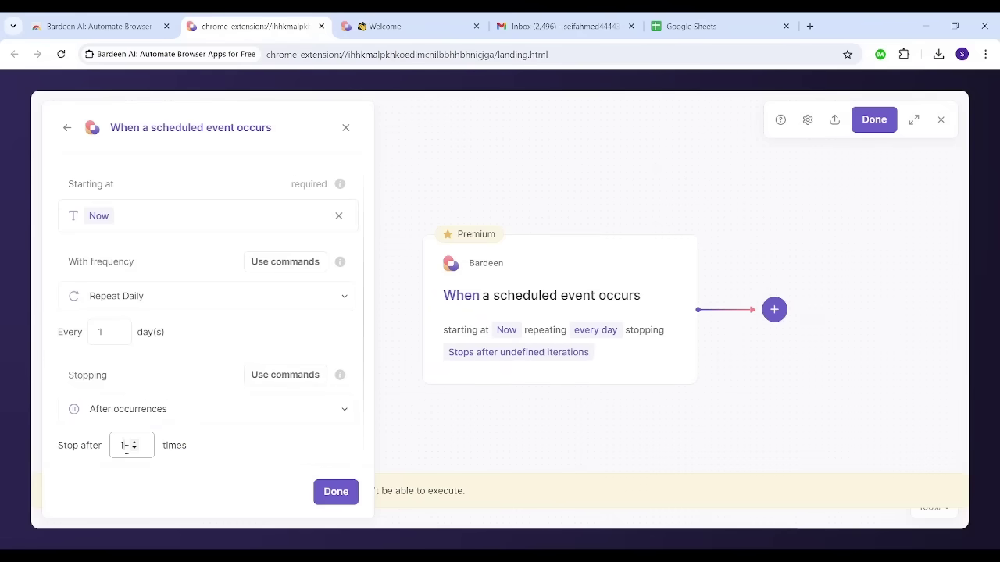
left_click_drag(126, 448, 110, 448)
type("7")
left_click(122, 484)
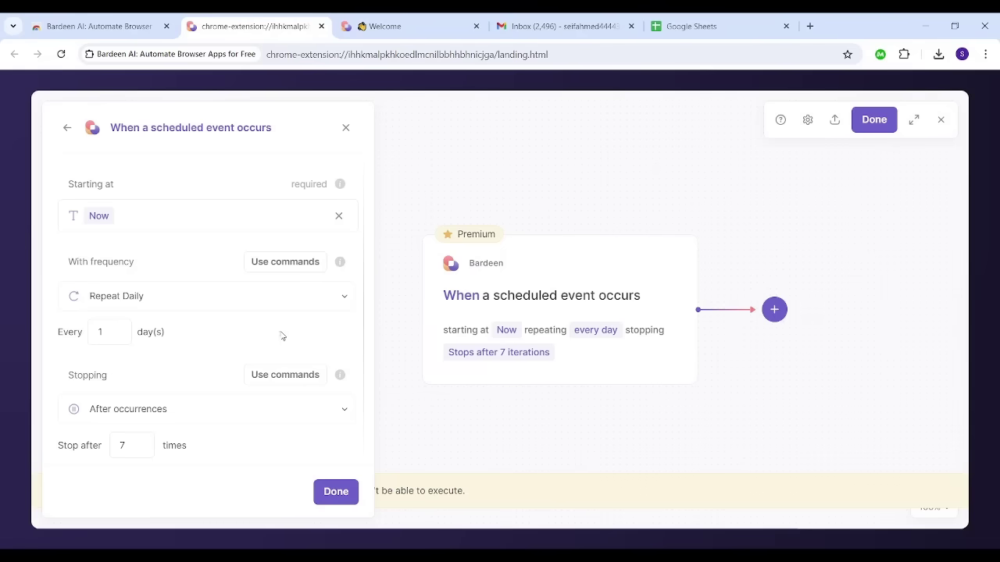
mouse_move(503, 278)
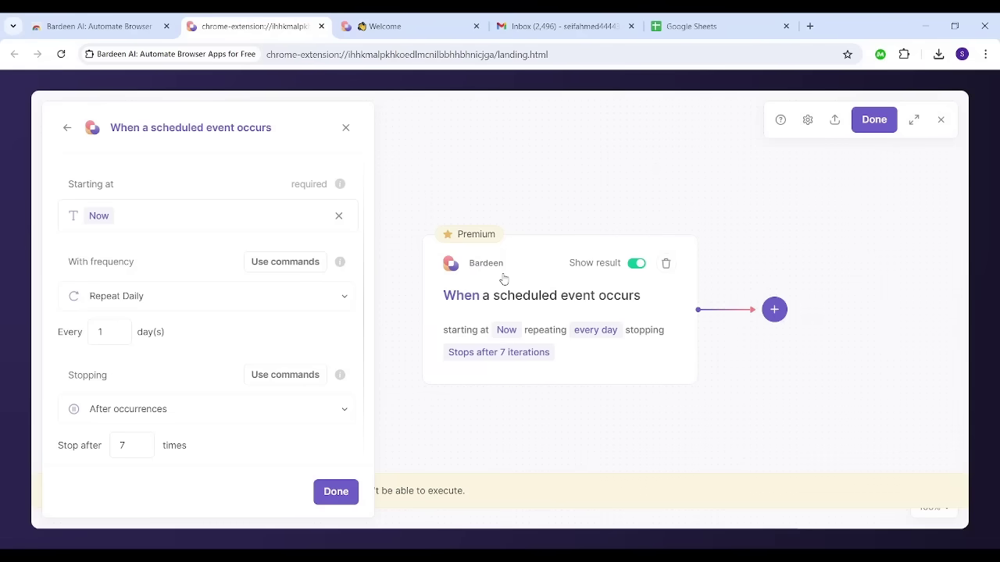
Step: Add a new Create action after the schedule trigger and search it for 'gmail'
left_click(781, 312)
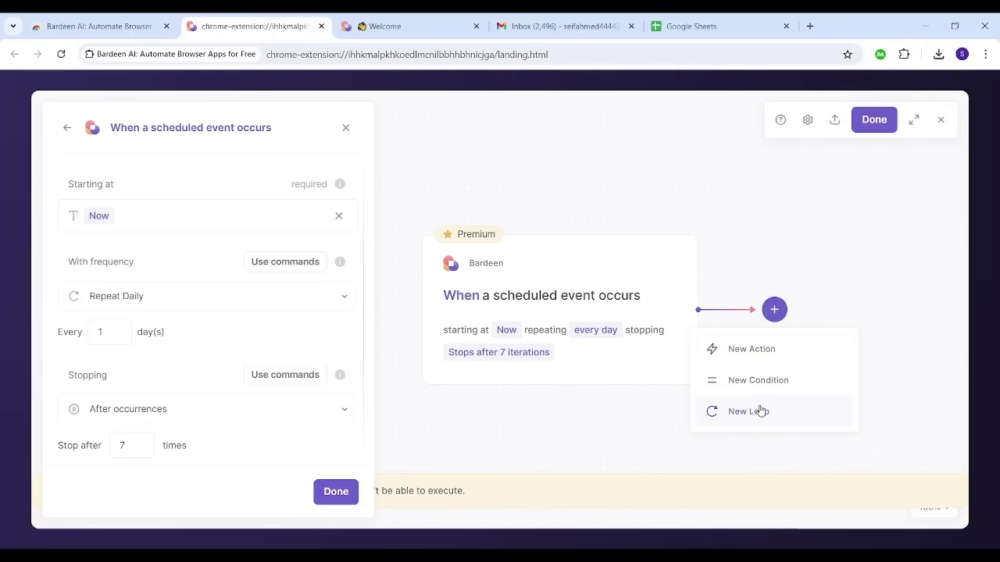
left_click(746, 350)
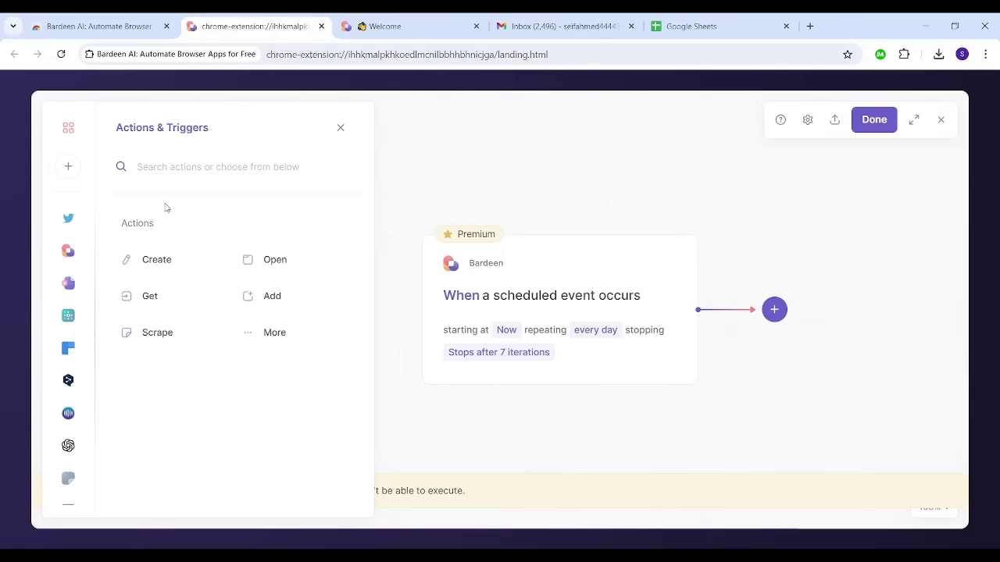
left_click(156, 261)
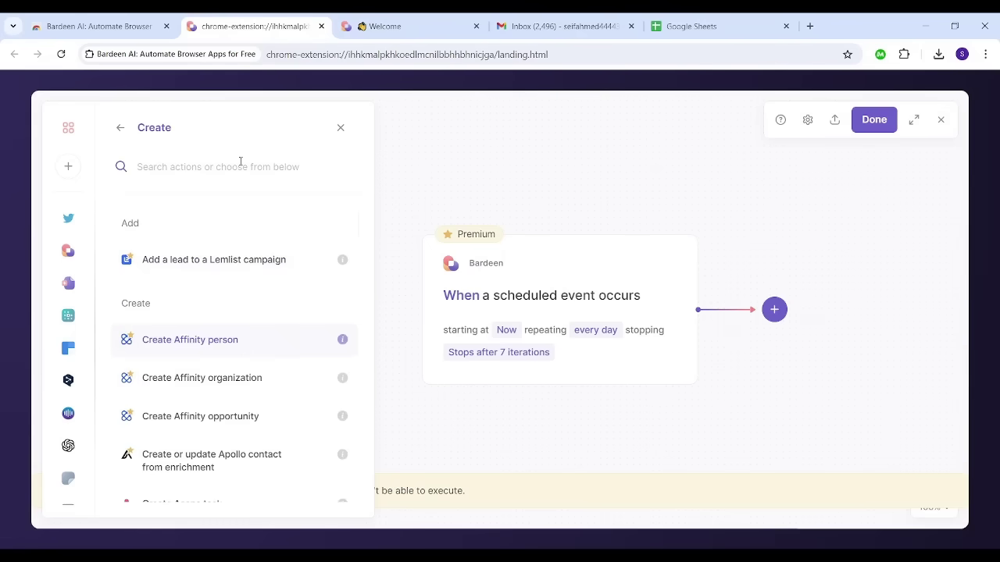
type("gmail")
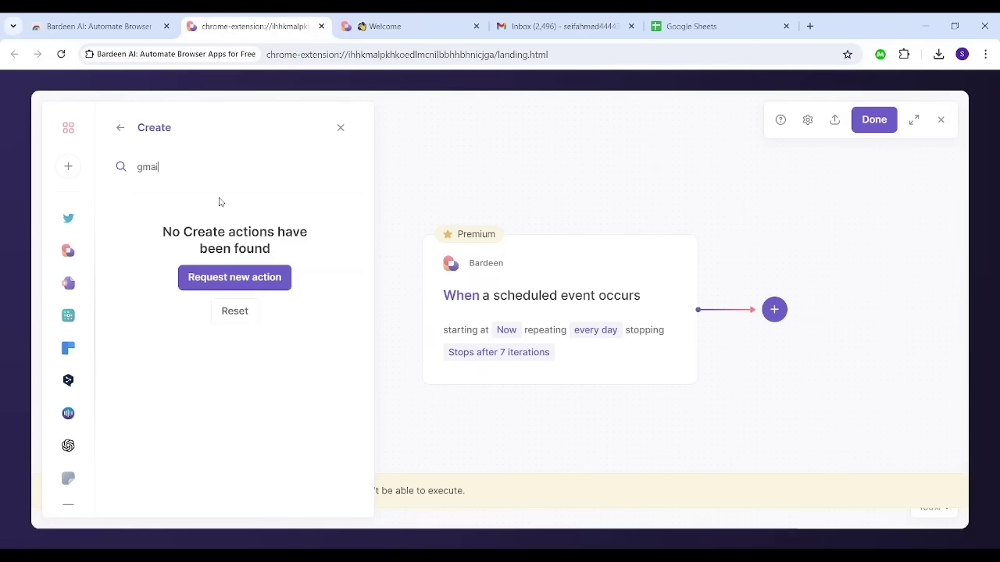
Step: Browse the Create actions list, then search for 'send' and finally 'email'
key("BackSpace")
key("BackSpace")
key("BackSpace")
key("BackSpace")
key("BackSpace")
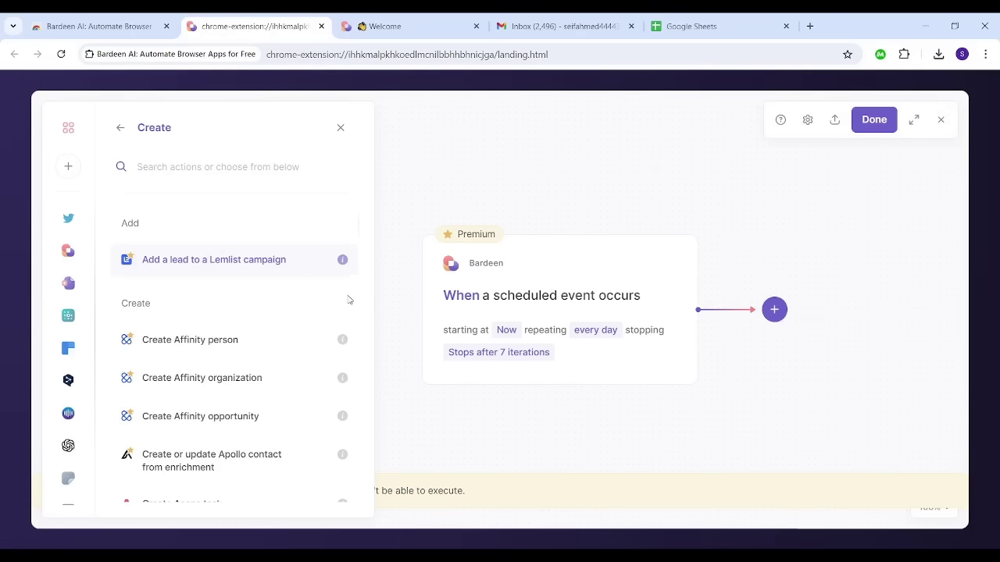
key("Down")
key("Down")
key("Down")
key("Down")
key("Down")
key("Down")
key("Down")
key("Down")
key("Down")
key("Down")
key("Down")
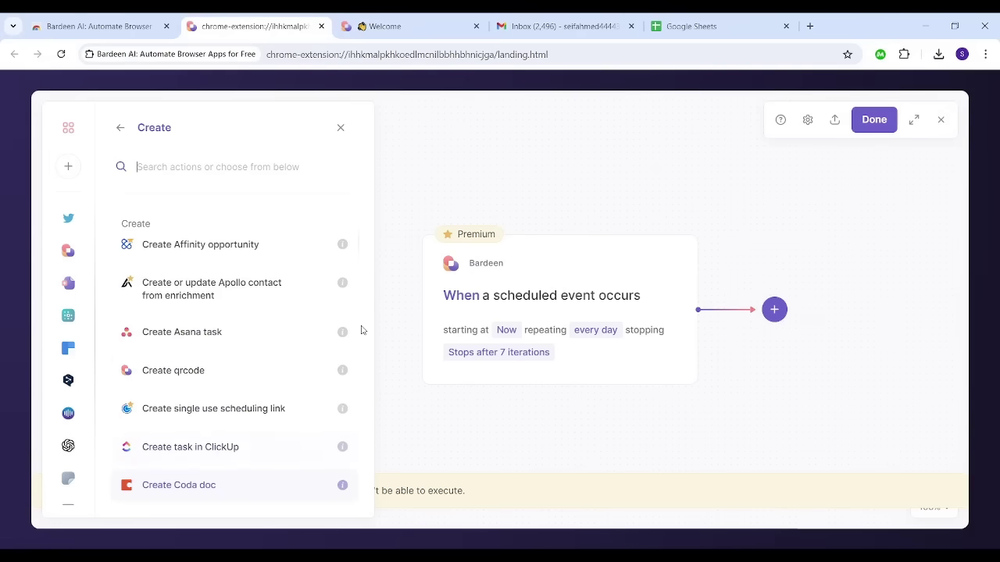
key("Down")
key("Down")
key("Down")
key("Down")
key("Down")
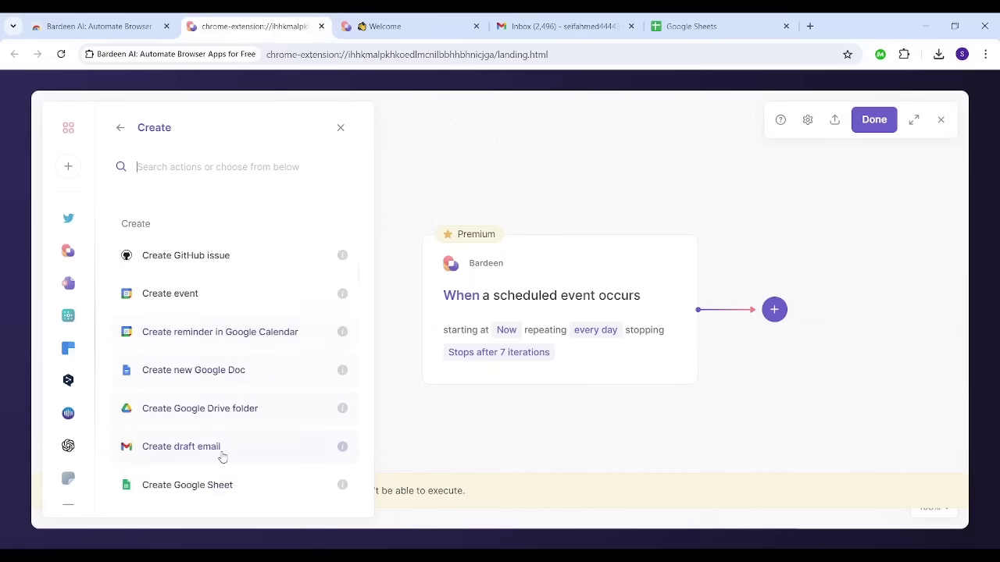
key("Down")
key("Down")
key("Down")
key("Down")
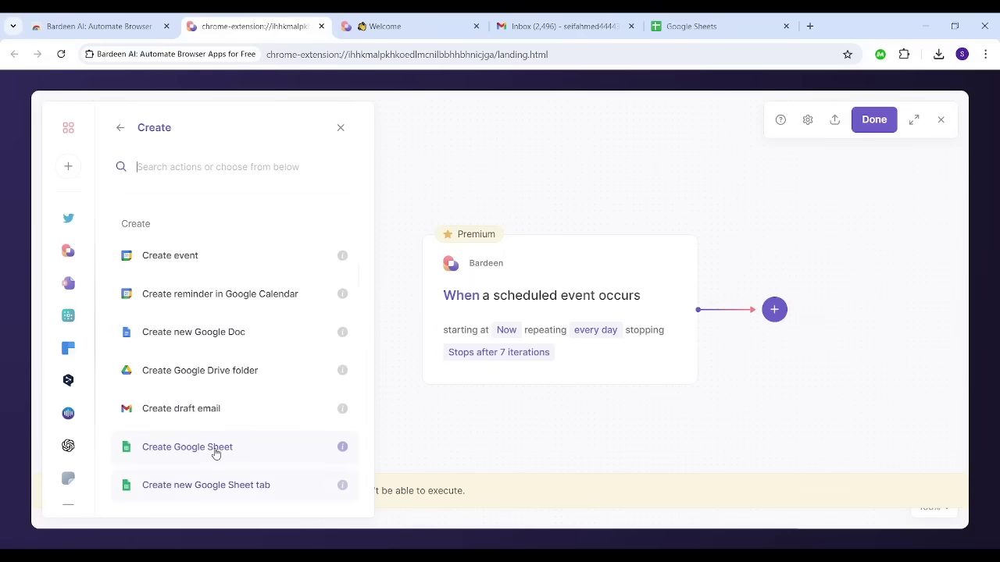
key("Down")
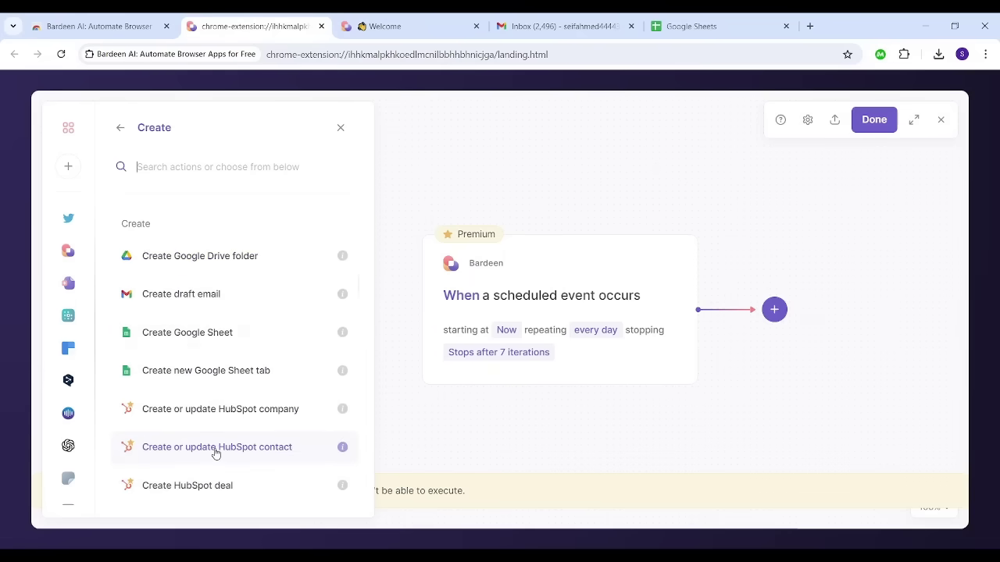
type("email")
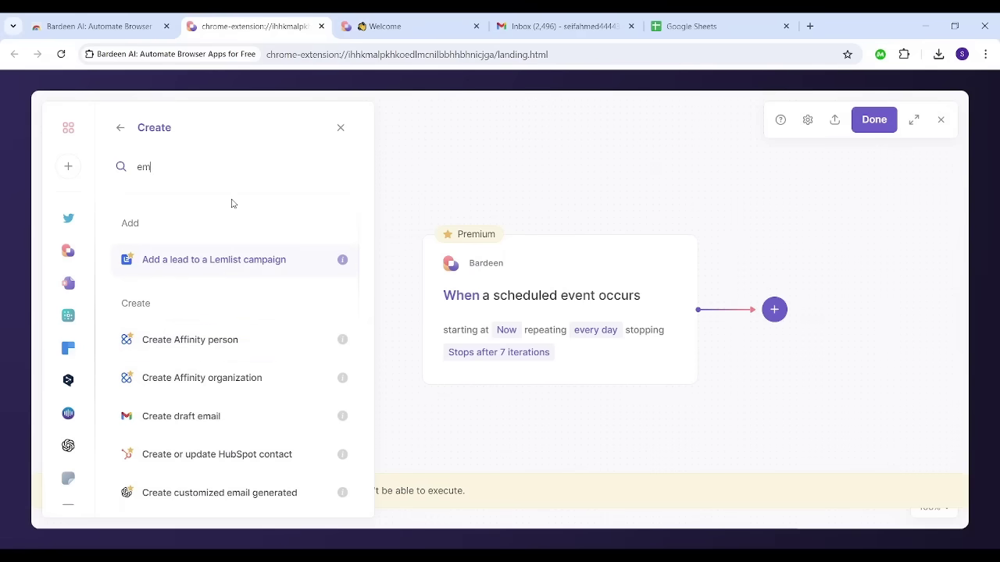
key("BackSpace")
key("BackSpace")
type("send")
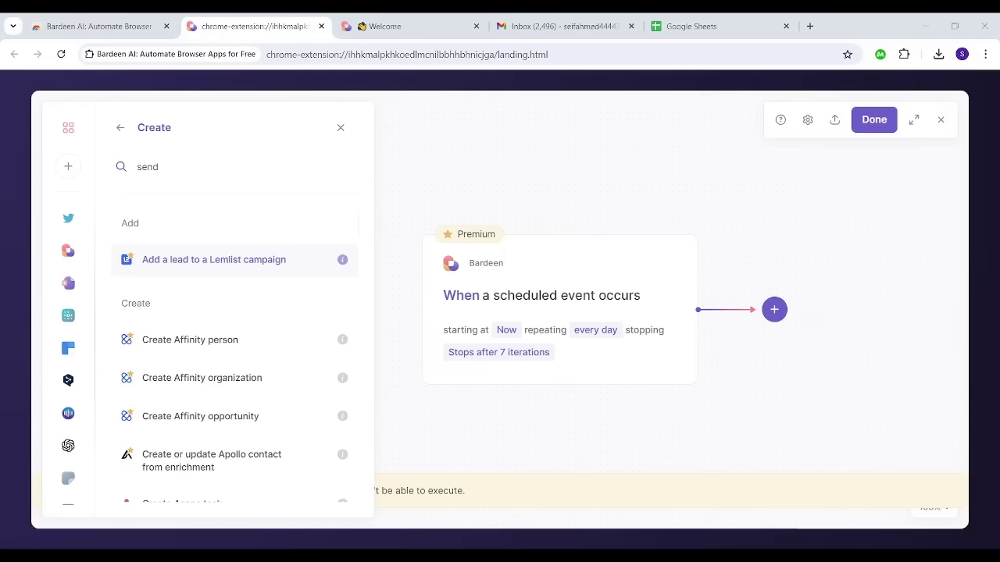
key("BackSpace")
key("BackSpace")
key("BackSpace")
key("BackSpace")
type("email")
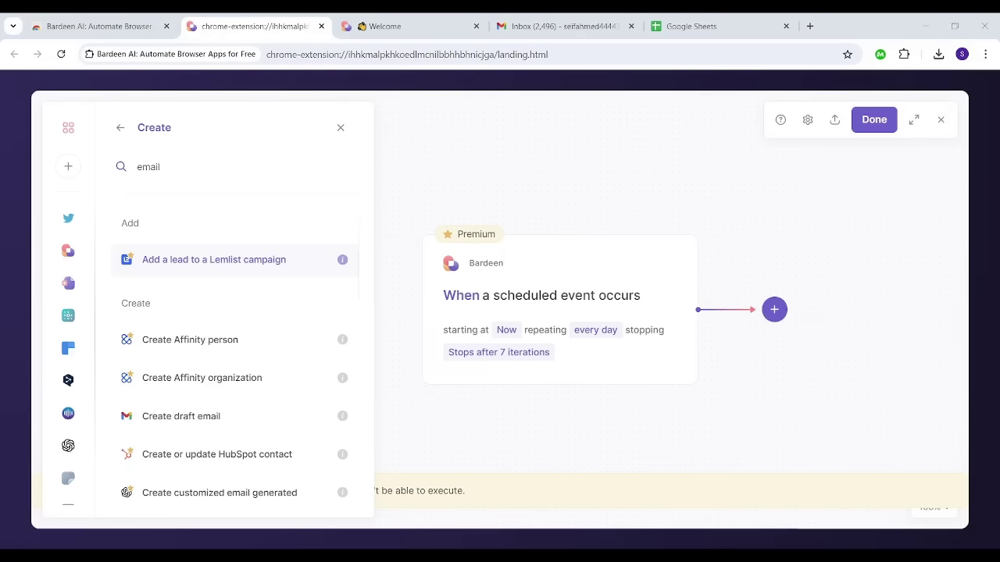
key("ctrl+a")
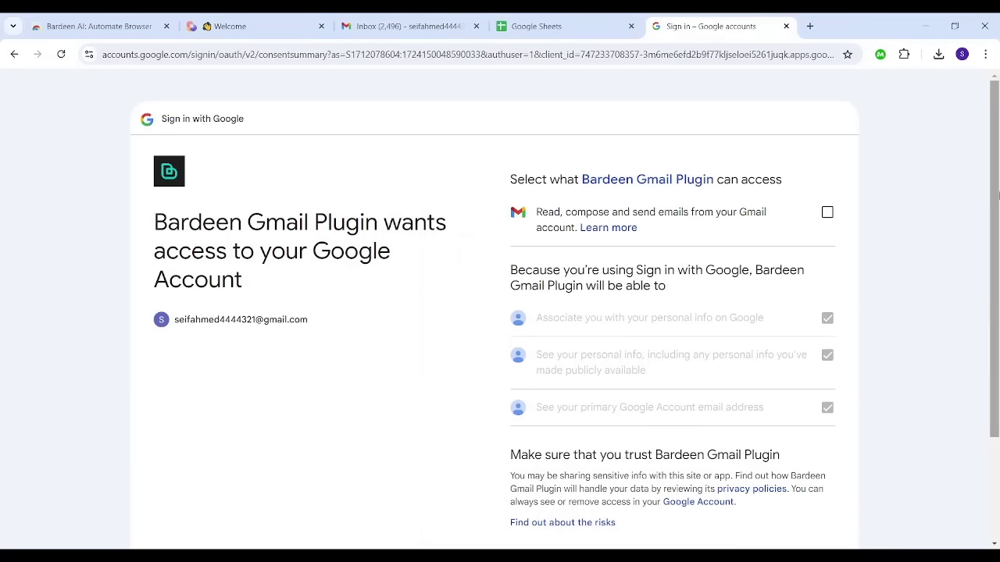
Step: Grant the Bardeen Gmail Plugin permission to read, compose and send emails
scroll(997, 196, "down", 1)
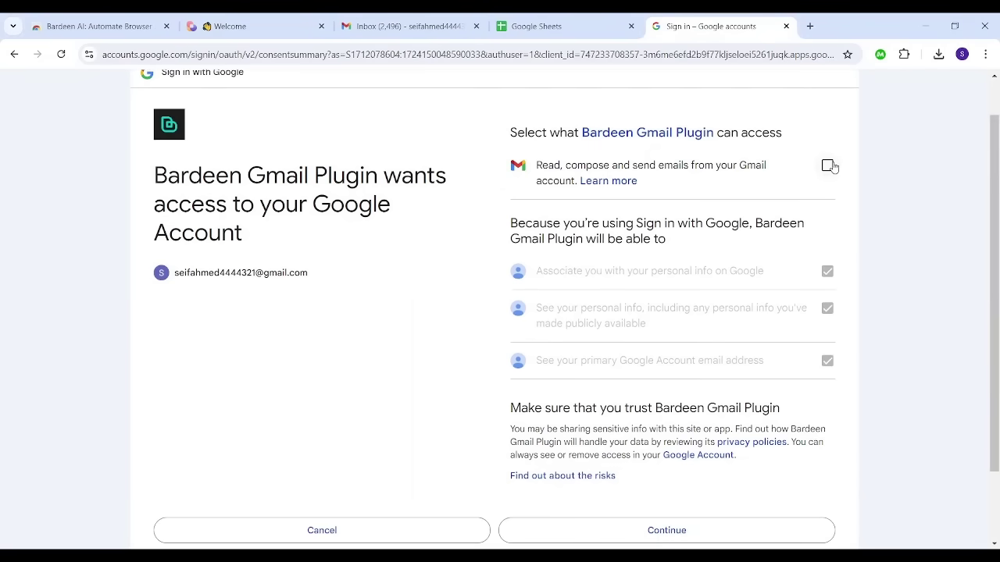
left_click(828, 166)
scroll(997, 265, "down", 2)
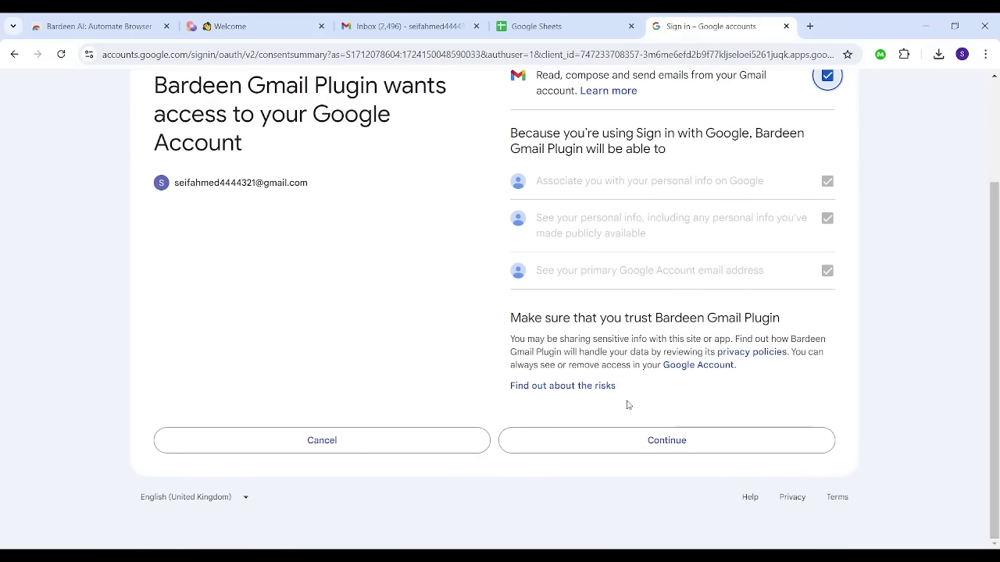
left_click(613, 434)
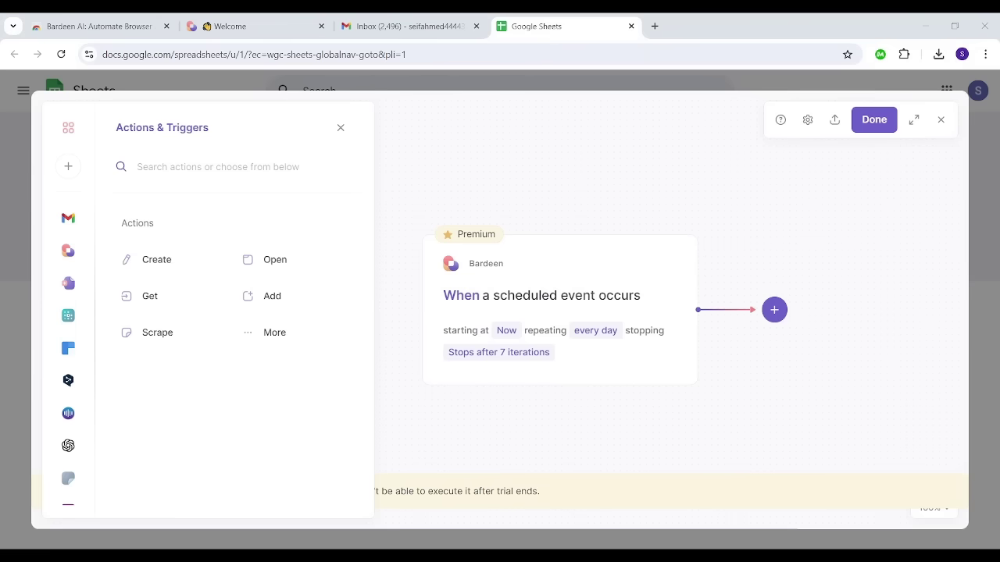
Step: Add a Create draft email action after the schedule trigger
left_click(774, 316)
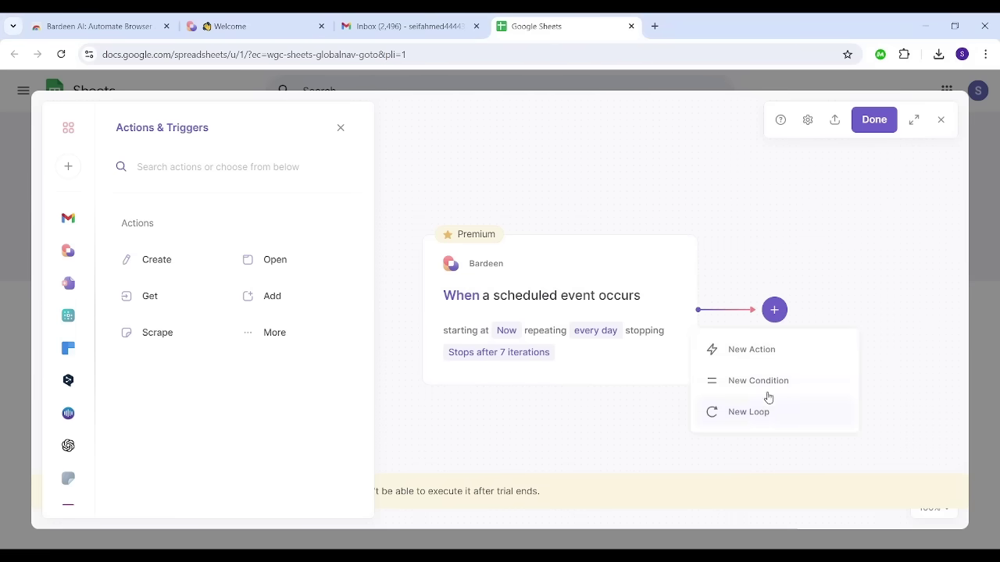
left_click(743, 361)
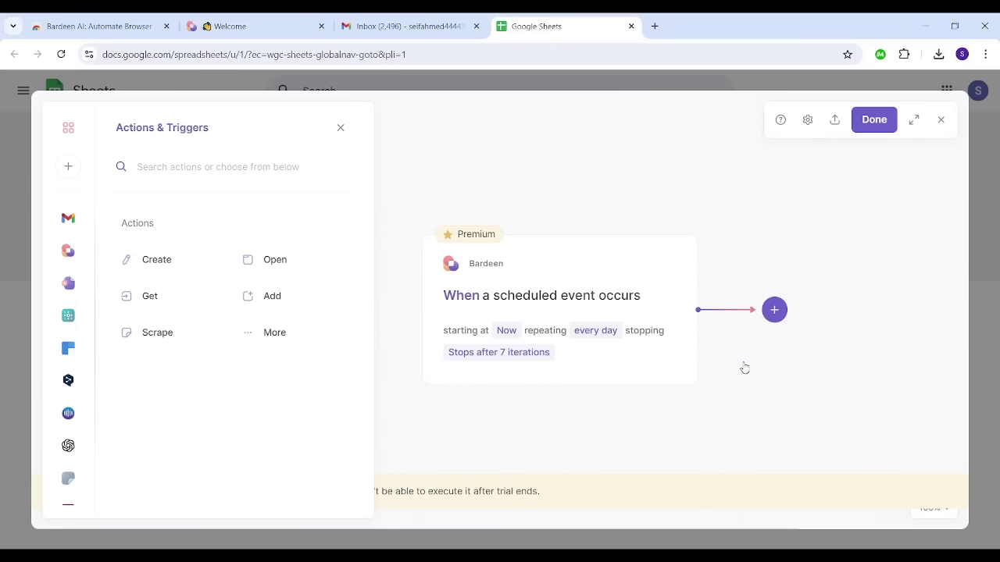
left_click(154, 259)
type("em")
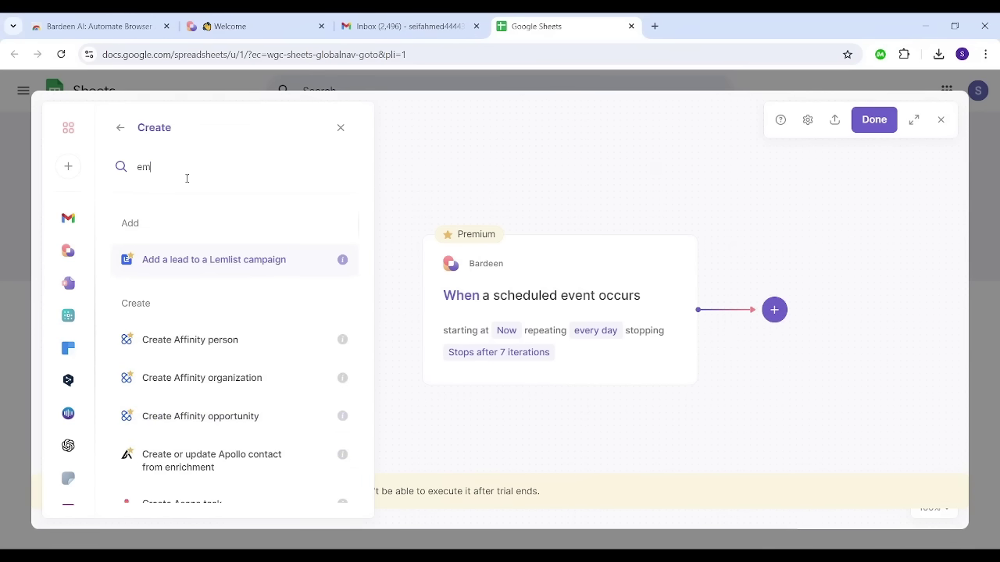
type("ail")
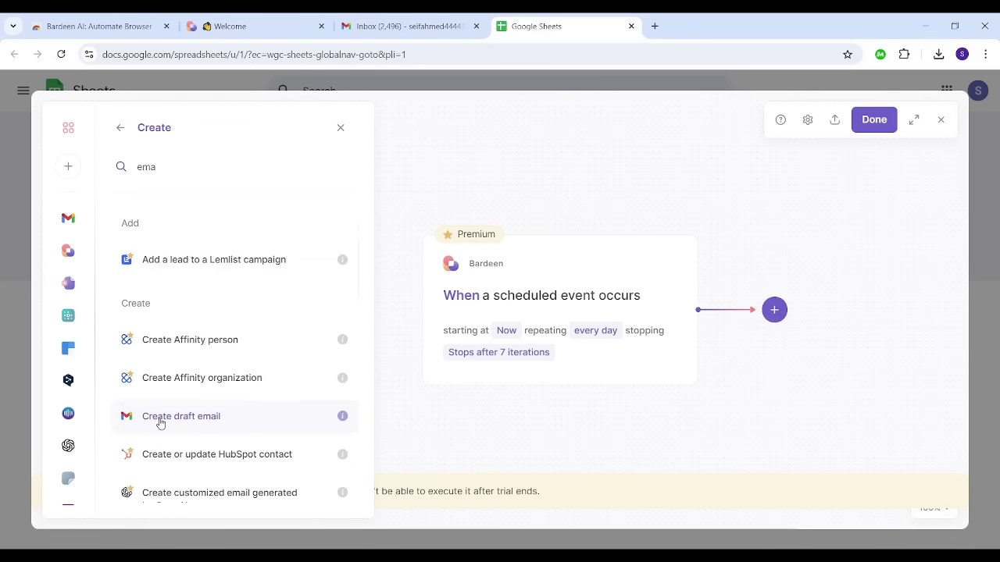
left_click(156, 415)
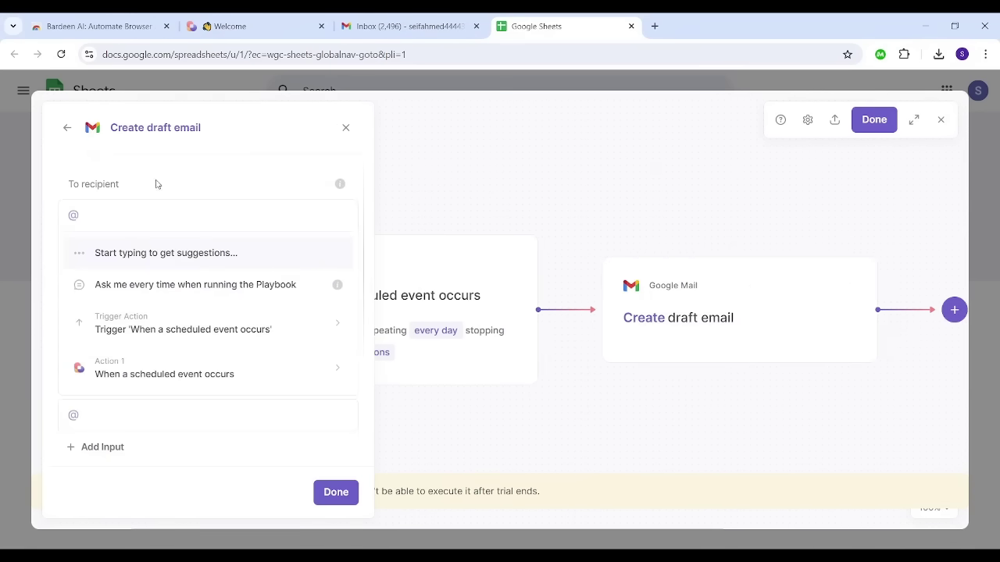
Step: Set the draft's recipient to the user's own Gmail address
left_click(143, 219)
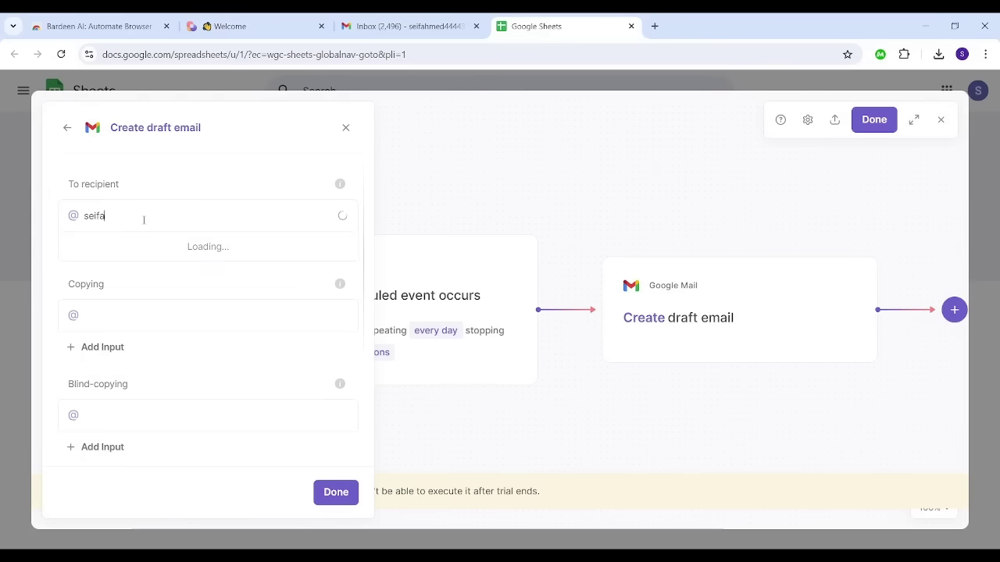
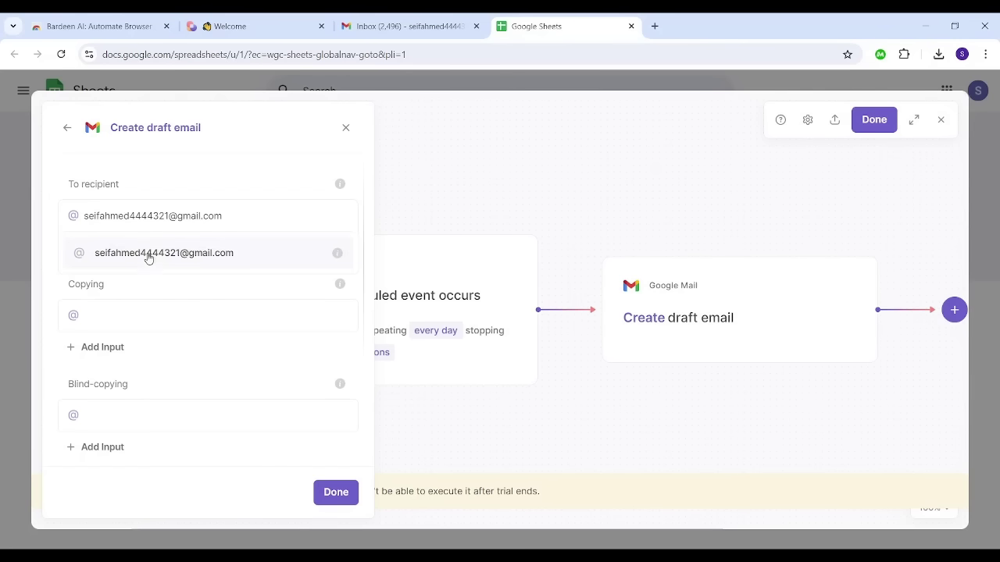
left_click(148, 253)
left_click(143, 356)
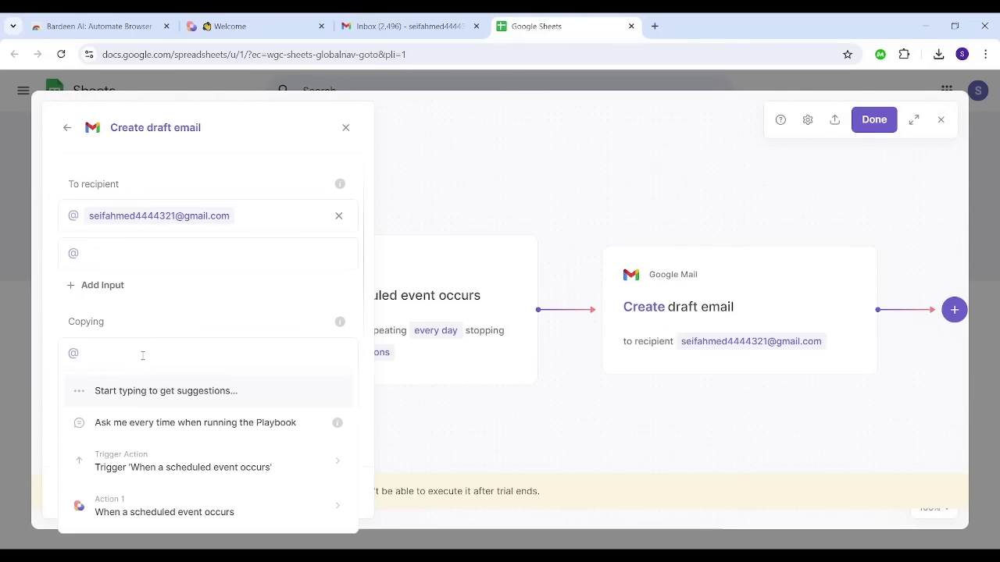
left_click(199, 322)
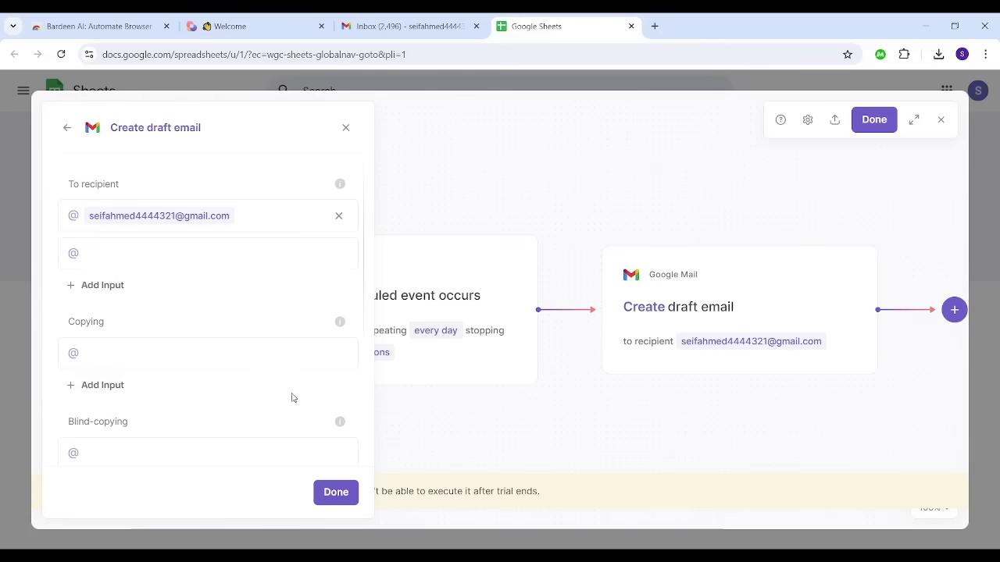
scroll(290, 399, "down", 5)
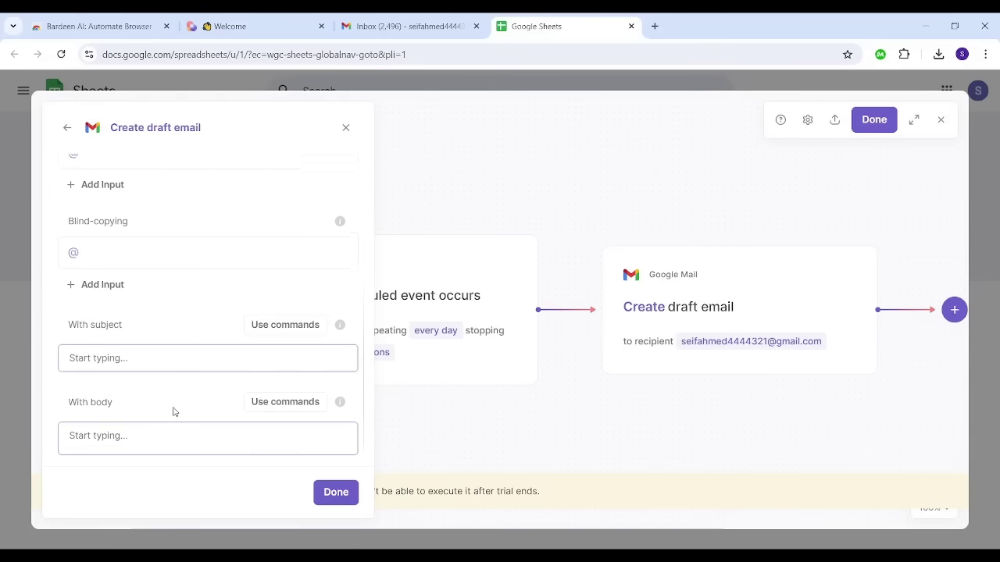
Step: Give the draft subject 'Daily Update' and body 'Can you send me the daily update?'
left_click(166, 365)
type("D")
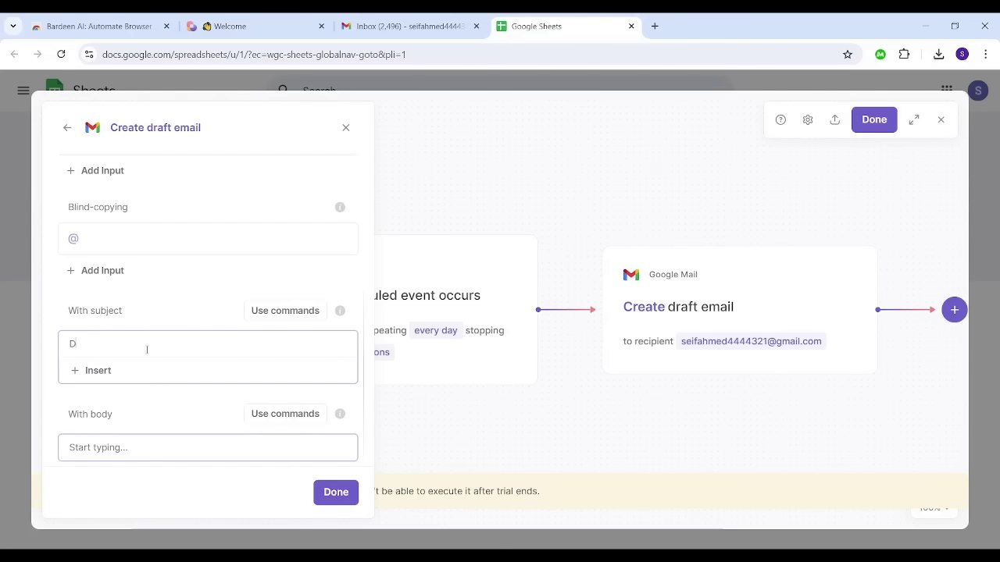
type("aily Update")
left_click(115, 453)
type("Cam")
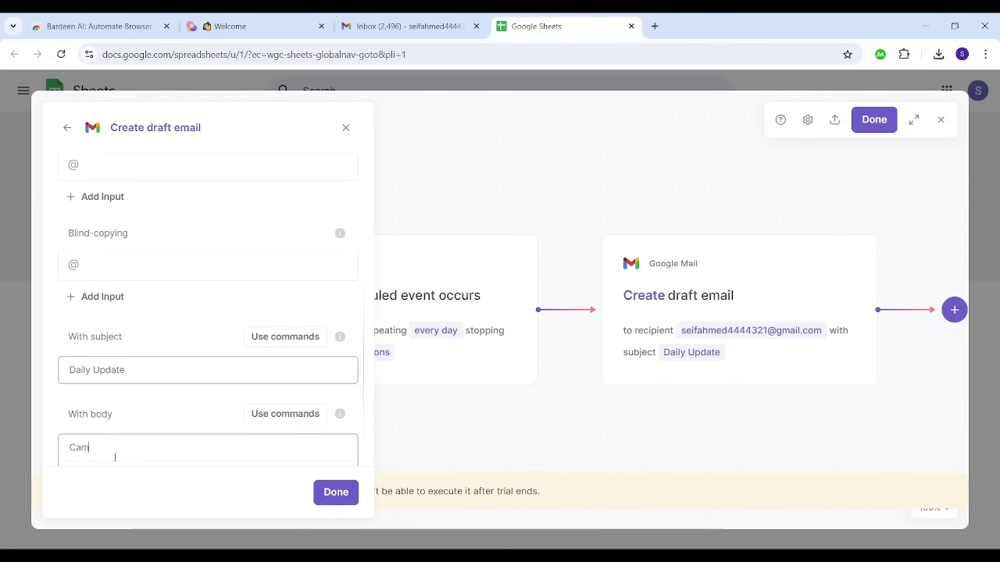
key("BackSpace")
type("n you s")
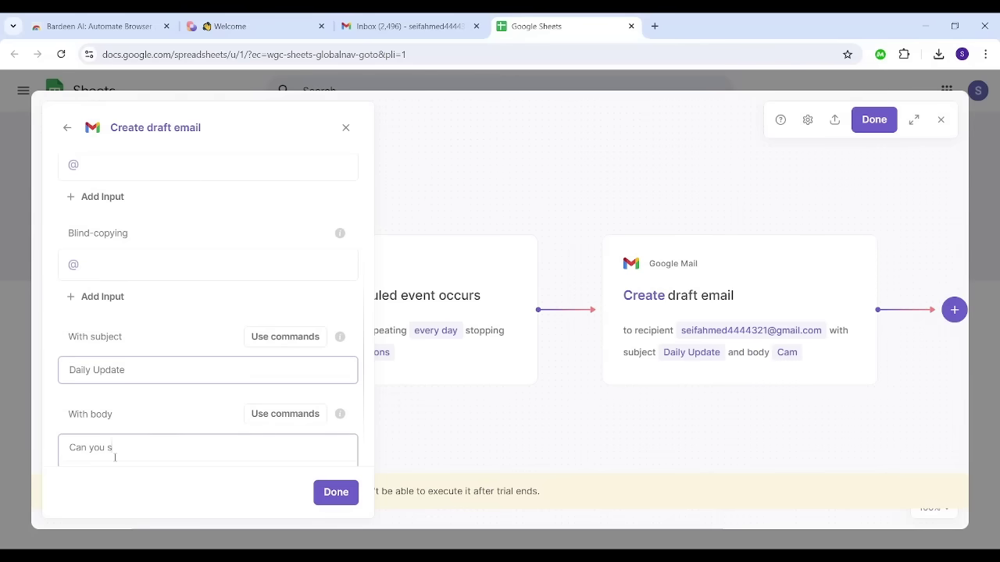
type("end me the daily update?")
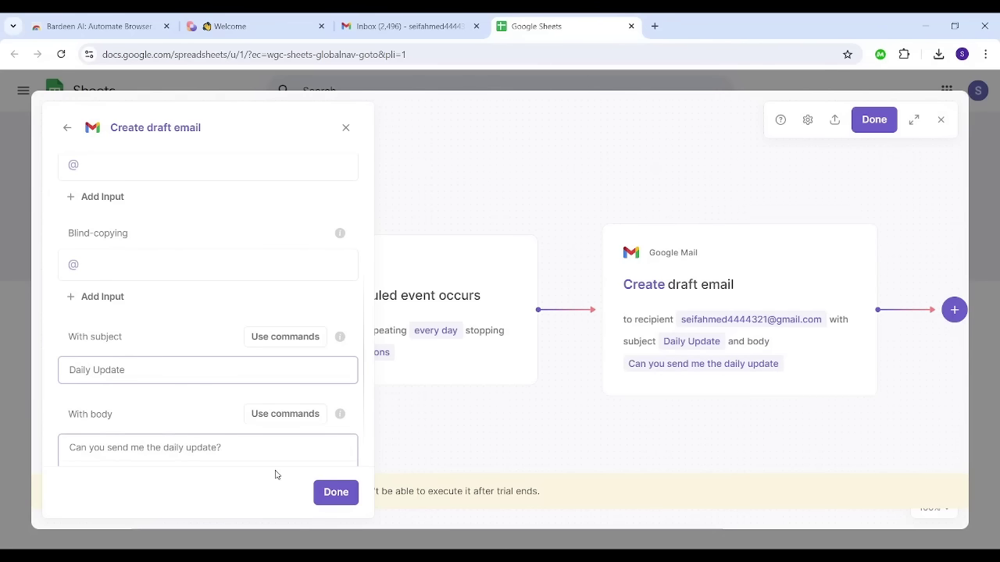
left_click(327, 493)
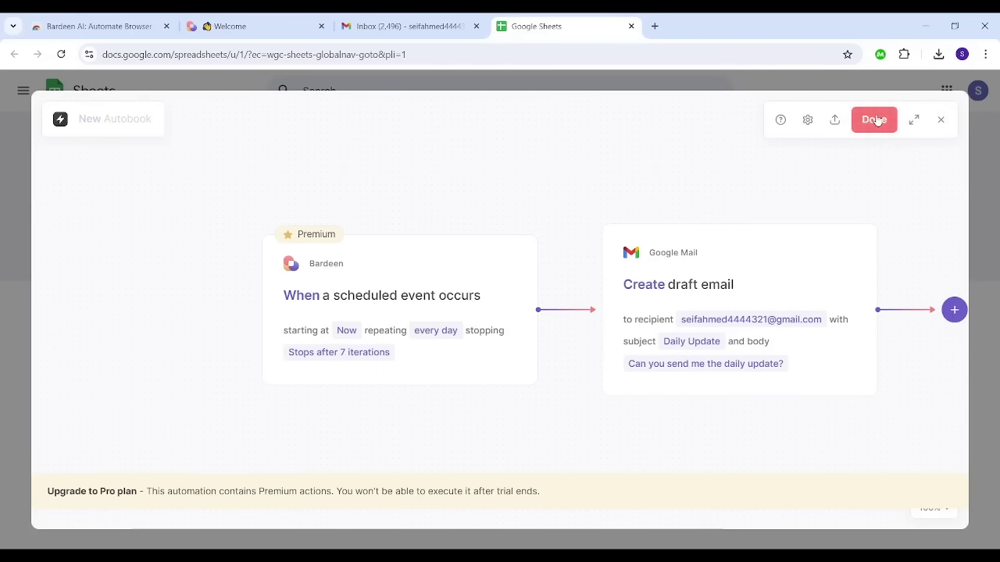
Step: Save the automation as the 'Daily Update' Autobook
left_click(875, 119)
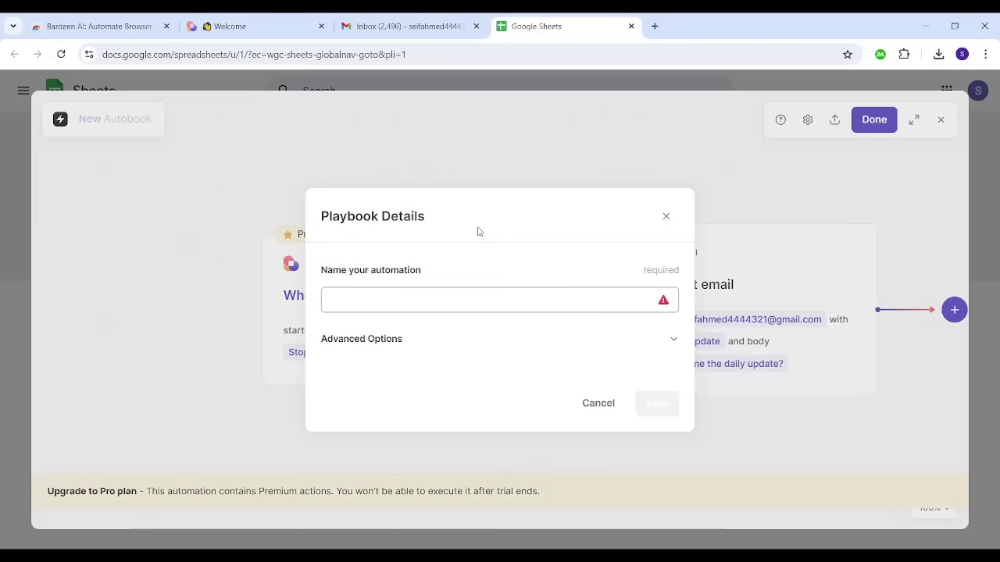
type("Daily Update")
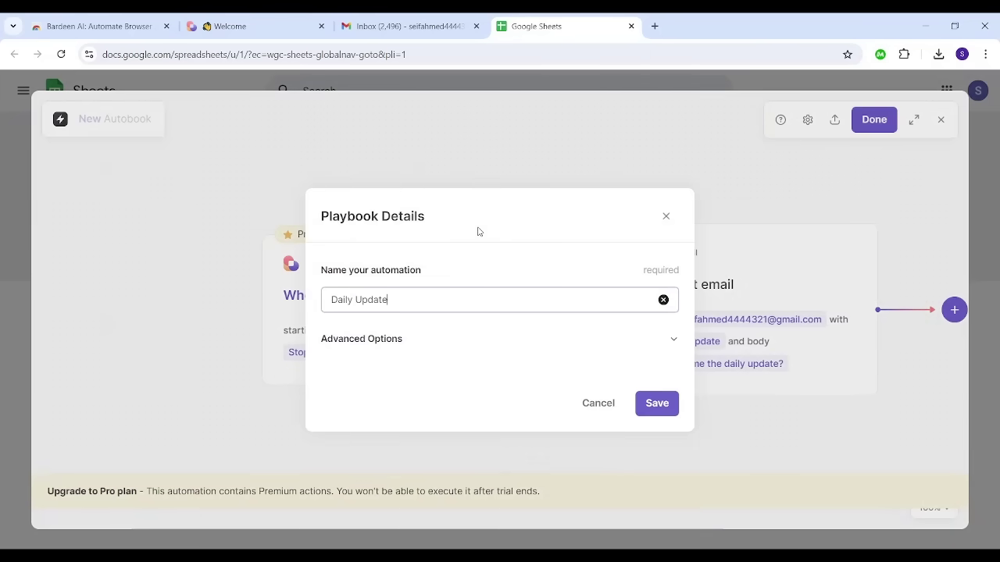
left_click(647, 404)
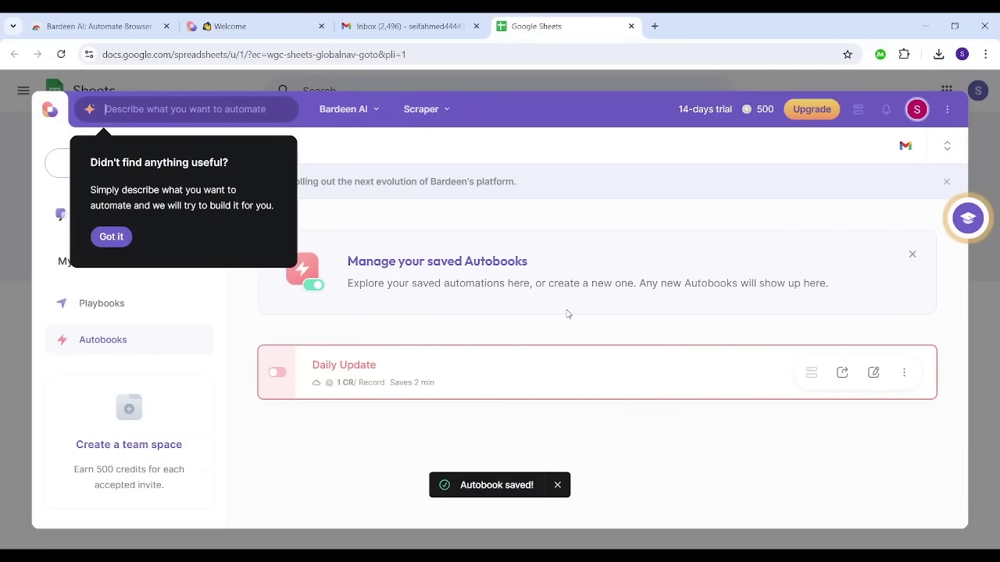
left_click(118, 236)
Step: Check the Gmail inbox, then switch on the Daily Update Autobook
left_click(405, 22)
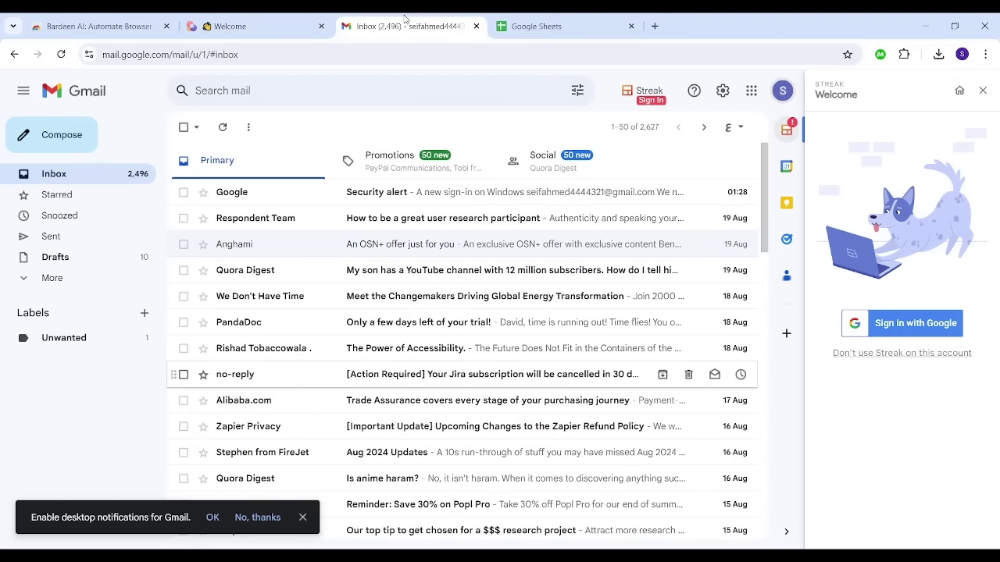
left_click(507, 37)
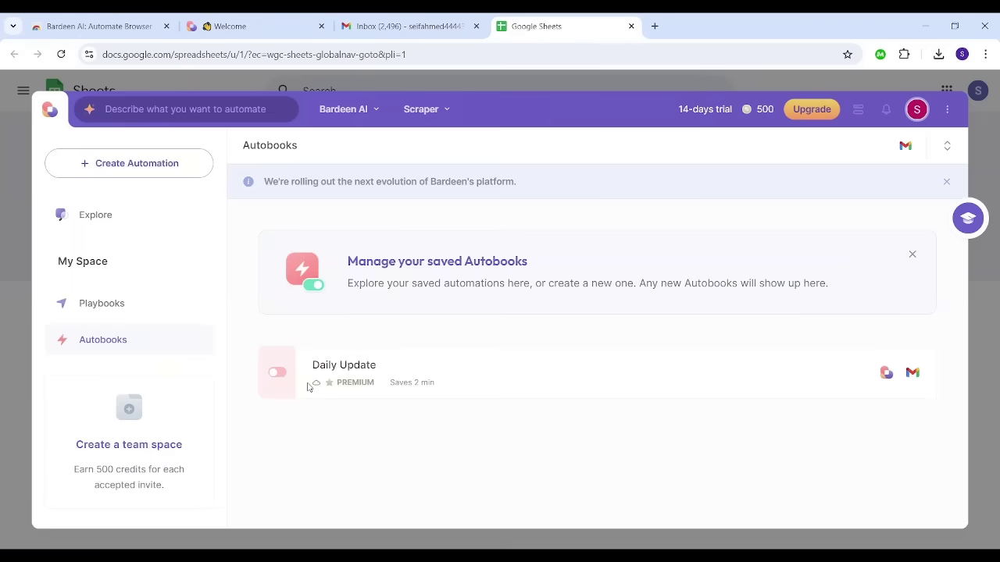
left_click(277, 372)
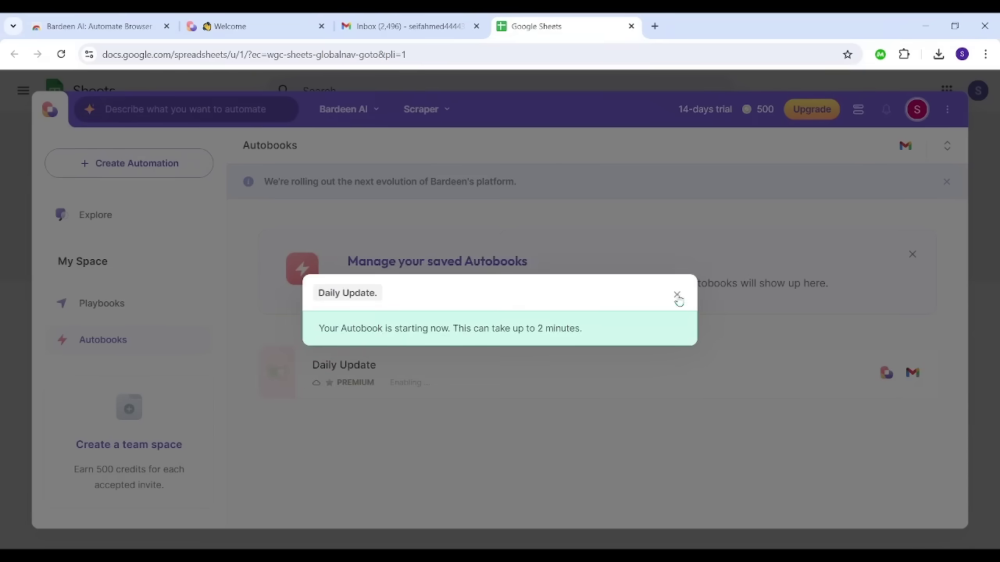
left_click(678, 296)
Step: Reload the Gmail inbox to check for the email, then relaunch Bardeen from the Welcome page
left_click(417, 26)
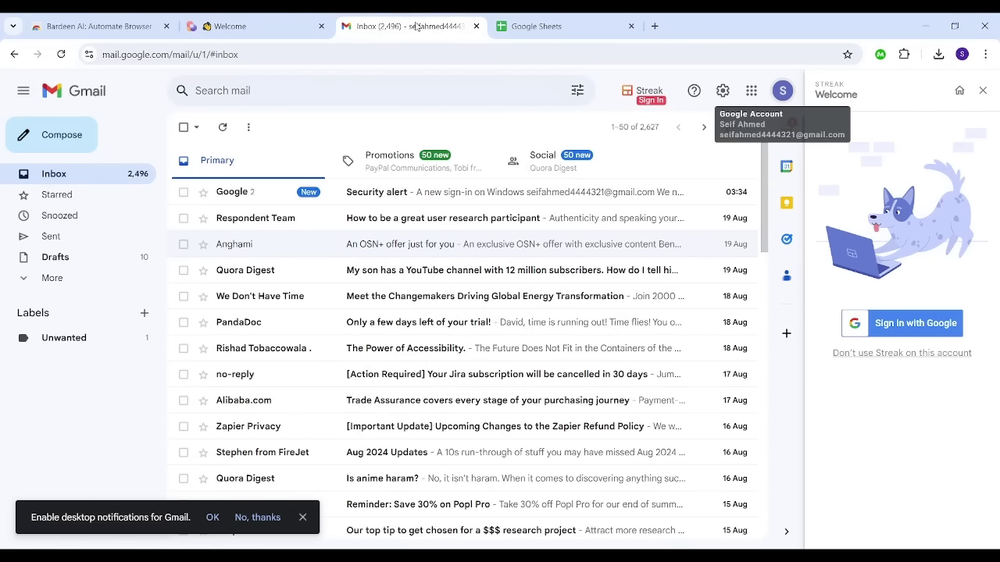
left_click(61, 54)
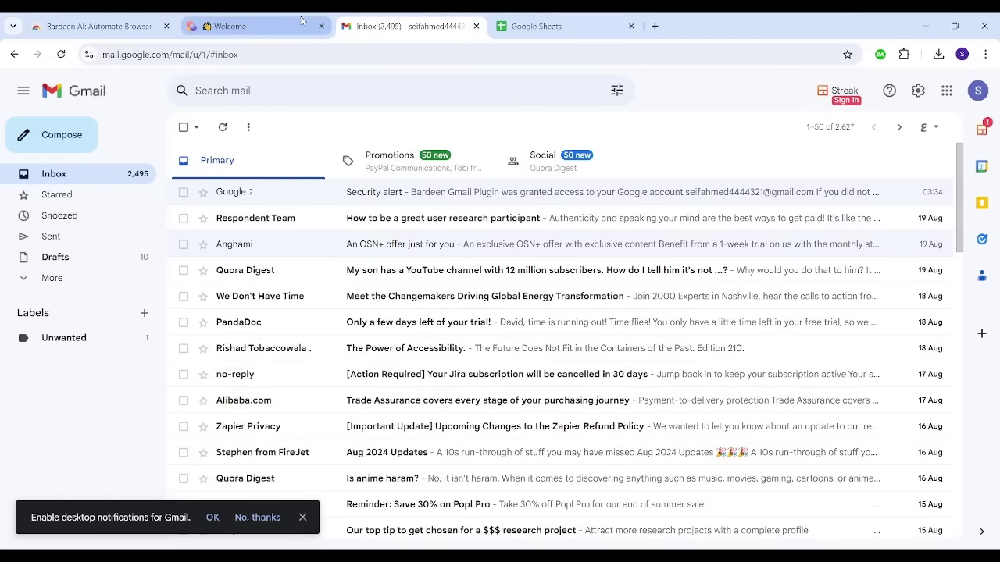
left_click(272, 17)
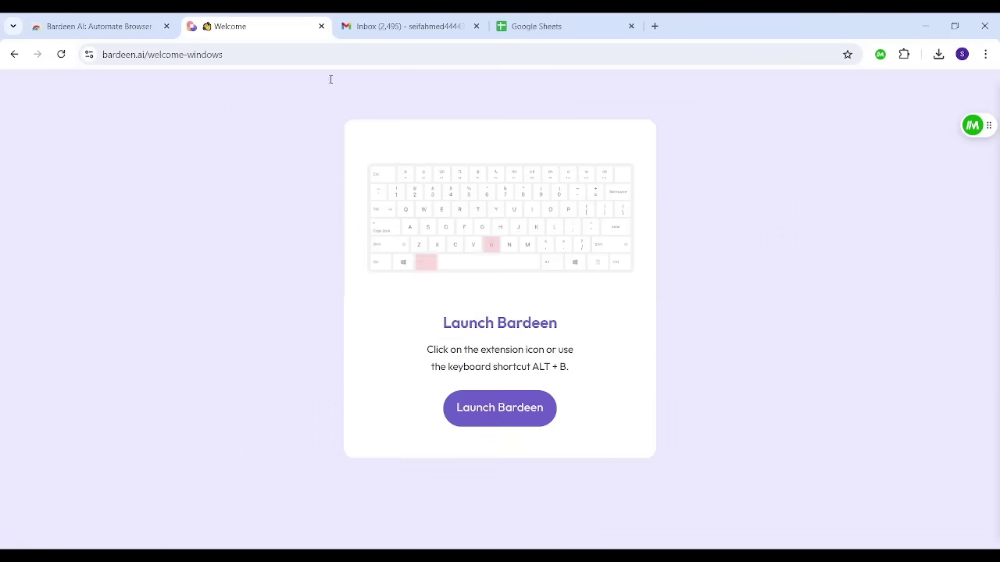
left_click(470, 401)
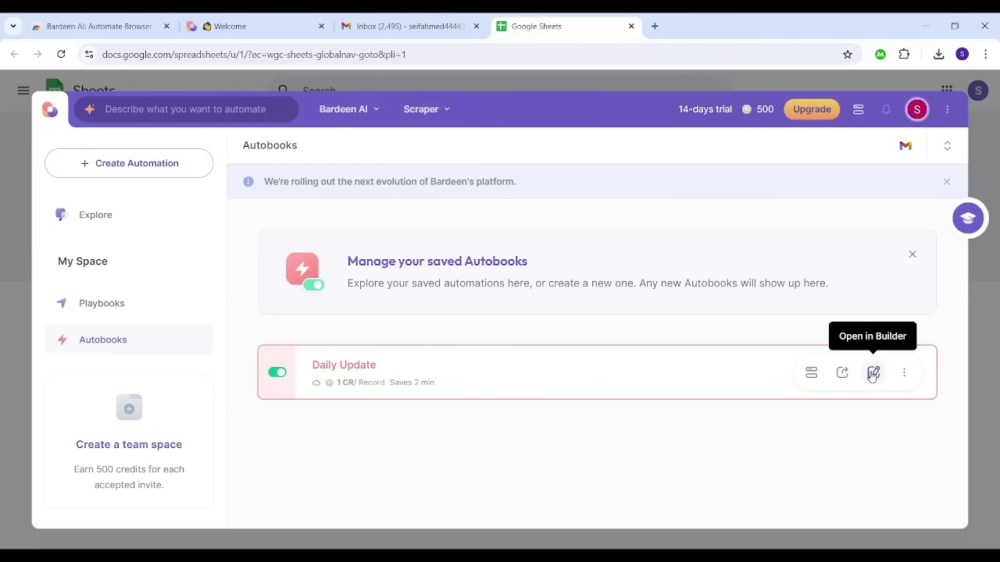
Step: Open Daily Update in the builder and delete its Create draft email step
left_click(873, 375)
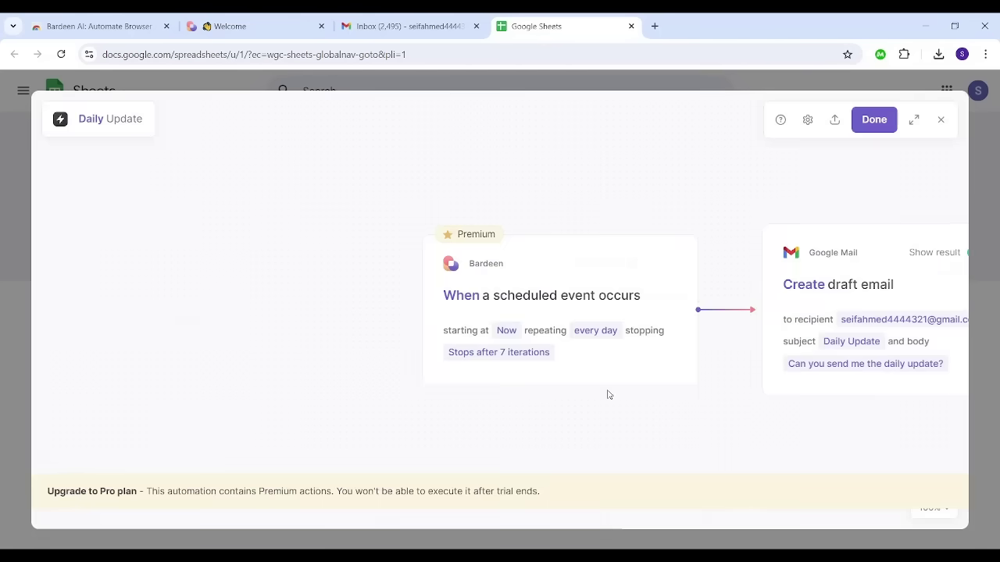
left_click(750, 266)
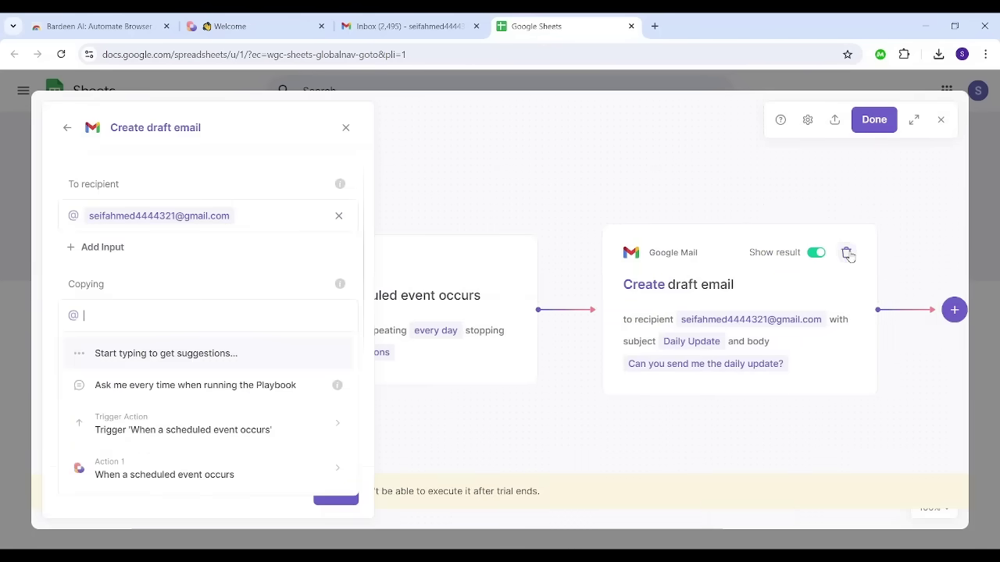
left_click(847, 253)
left_click(466, 323)
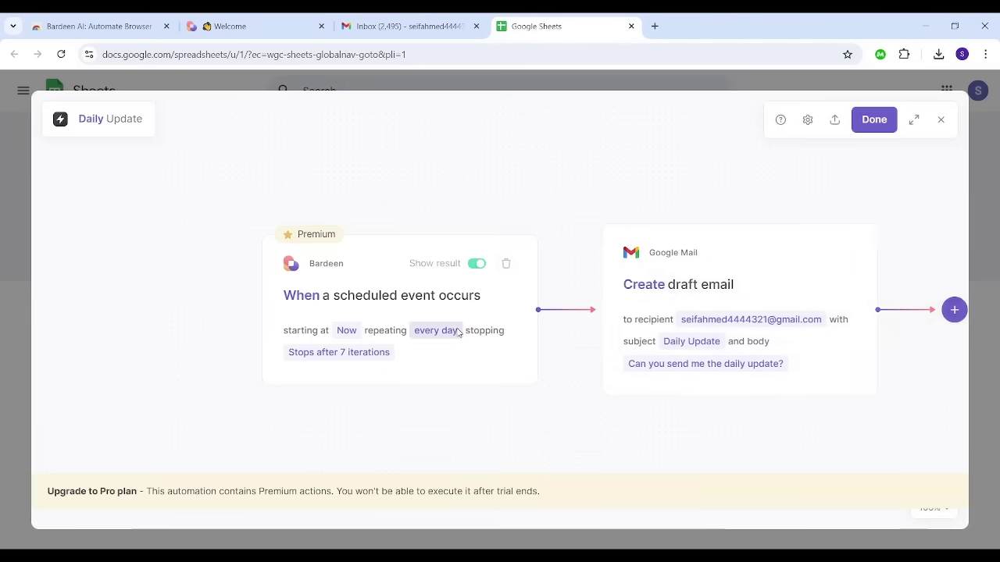
Step: Add a Send email action after the trigger
left_click(614, 310)
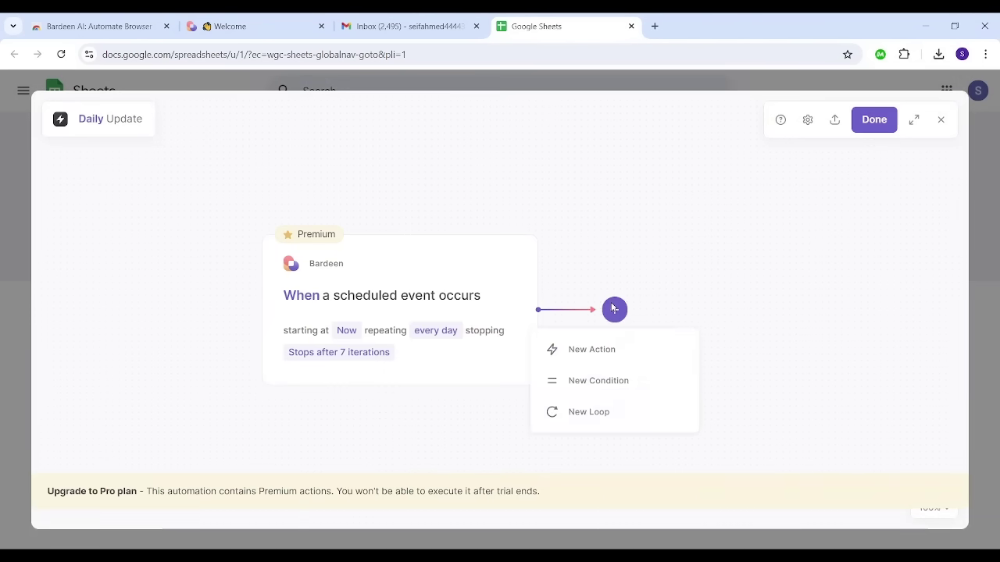
left_click(592, 351)
left_click(257, 161)
type("send")
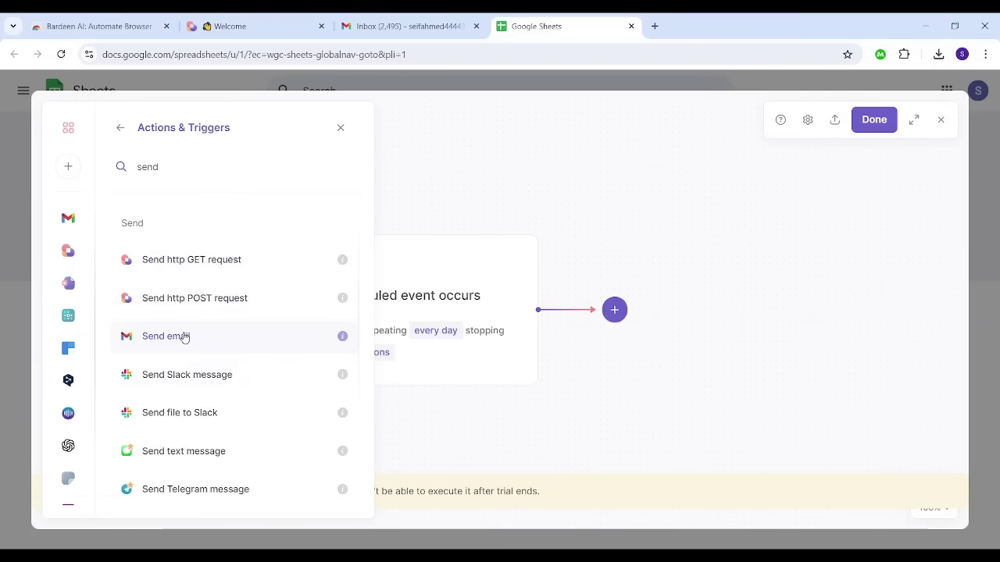
left_click(185, 336)
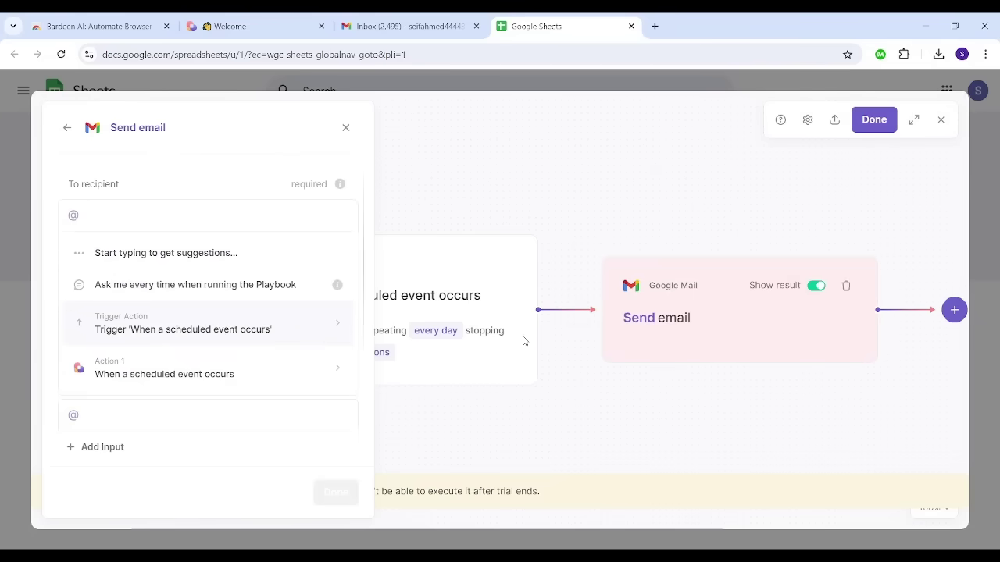
Step: Set the Send email recipient to the user's Gmail address
key("BackSpace")
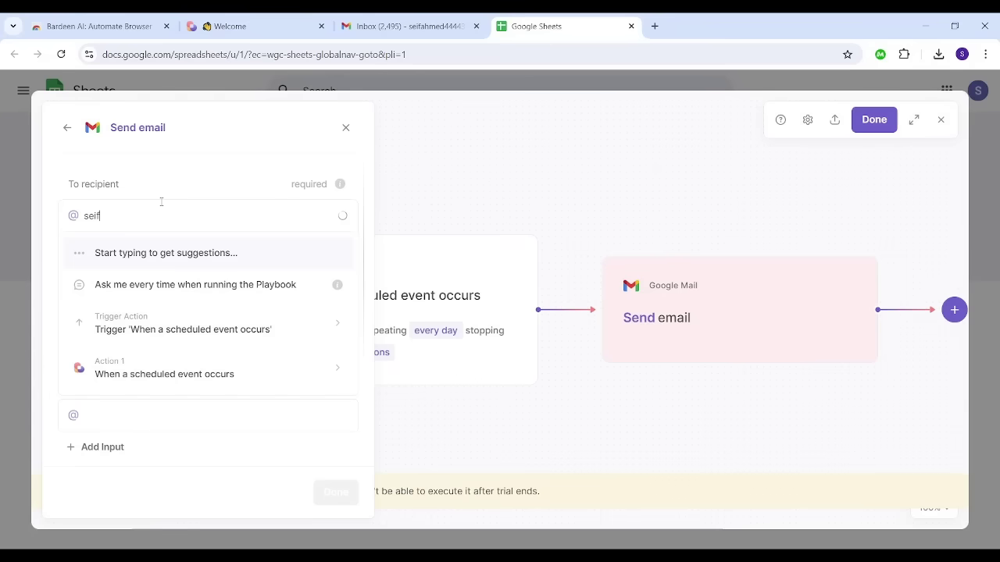
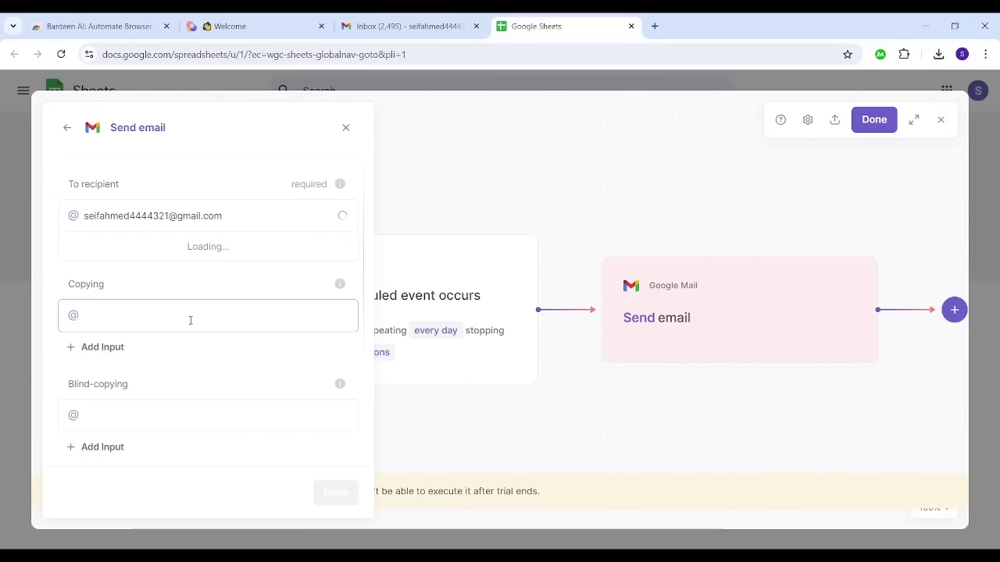
left_click(207, 361)
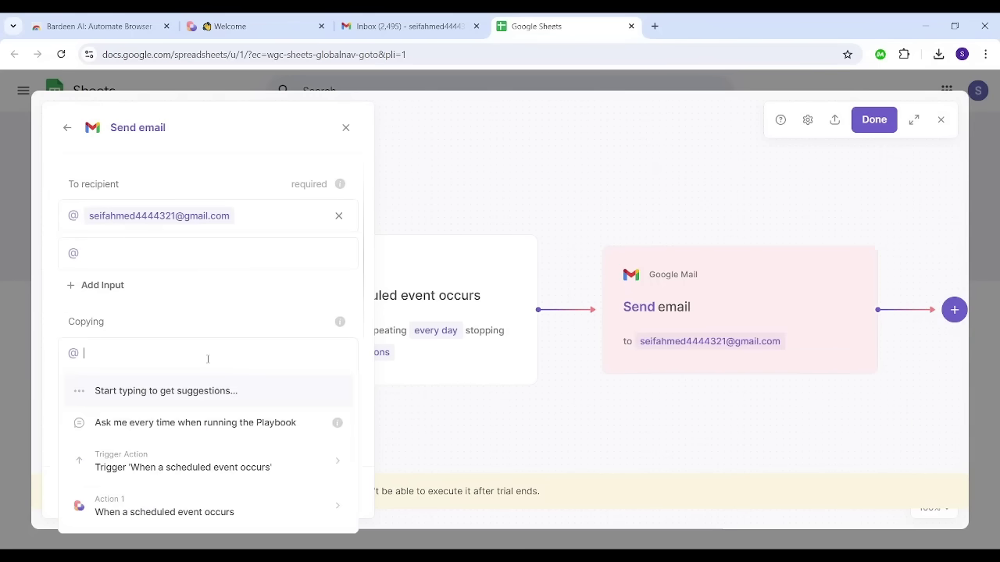
left_click(258, 336)
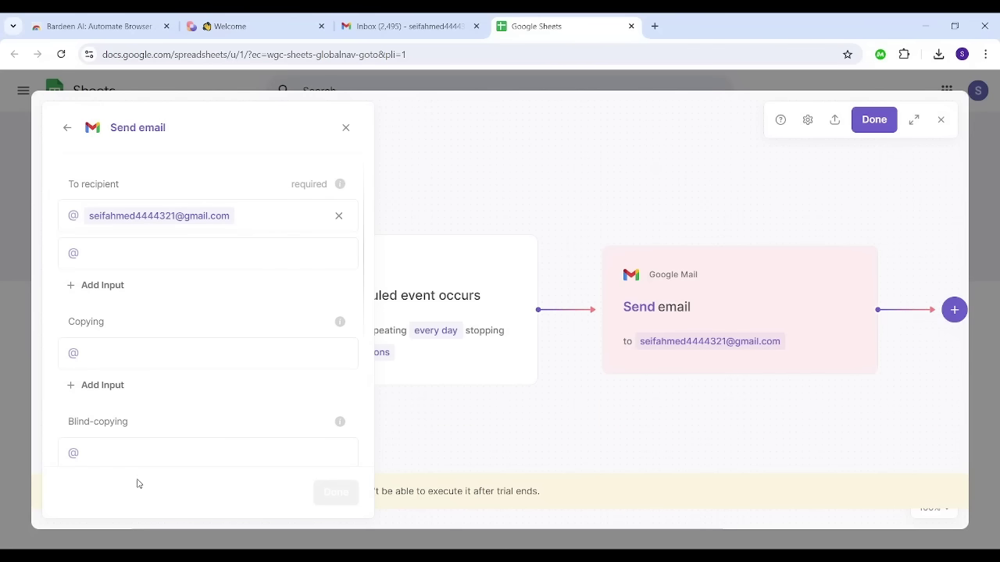
scroll(284, 310, "down", 5)
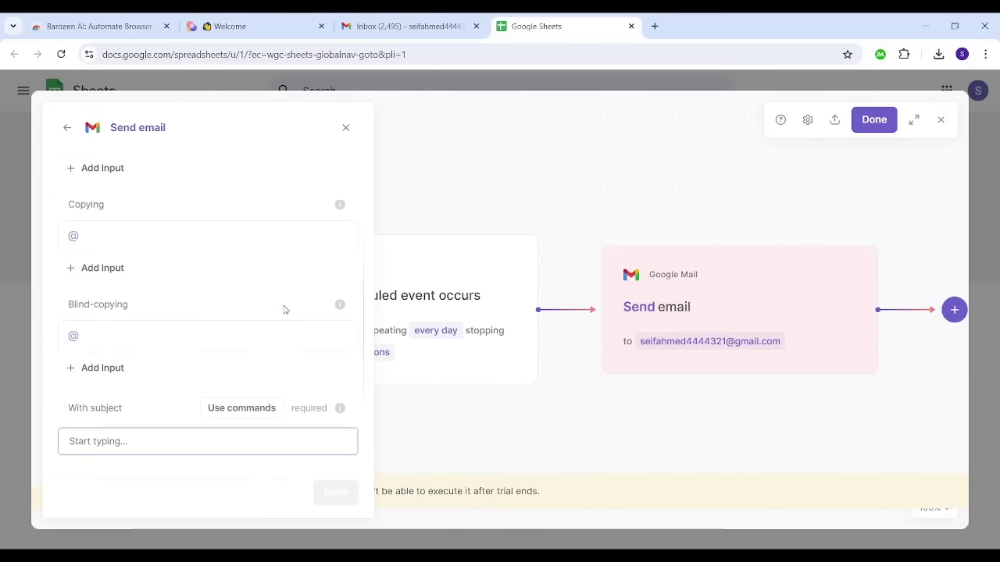
Step: Give the email subject 'Daily Update' and body 'Please send me the daily update'
left_click(136, 366)
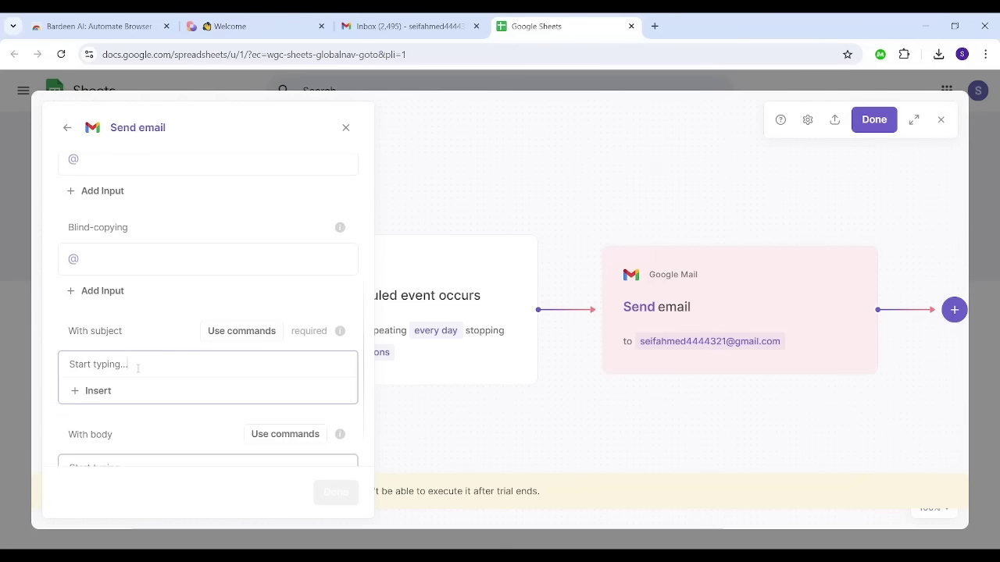
type("Daily Update")
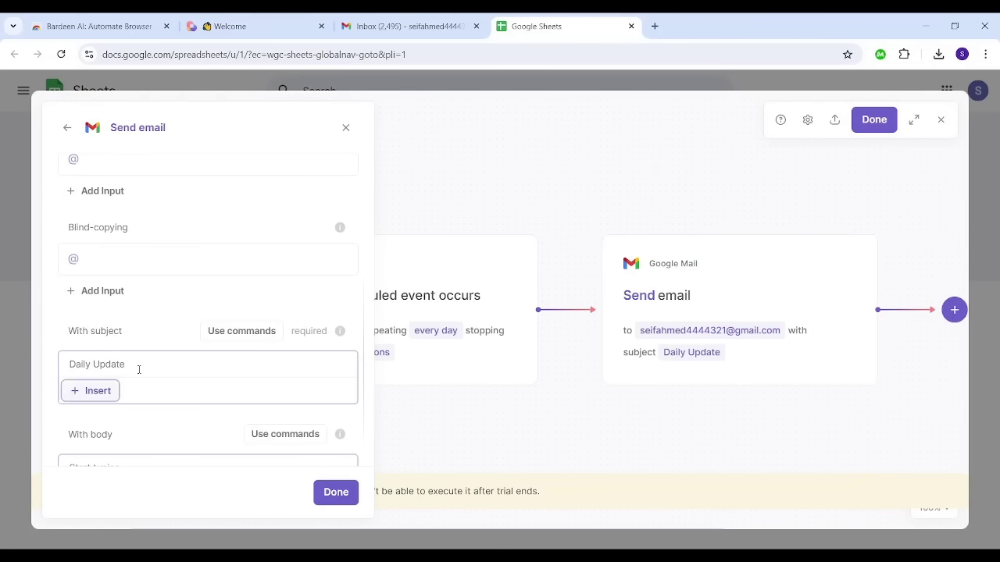
key("Tab")
type("Ple")
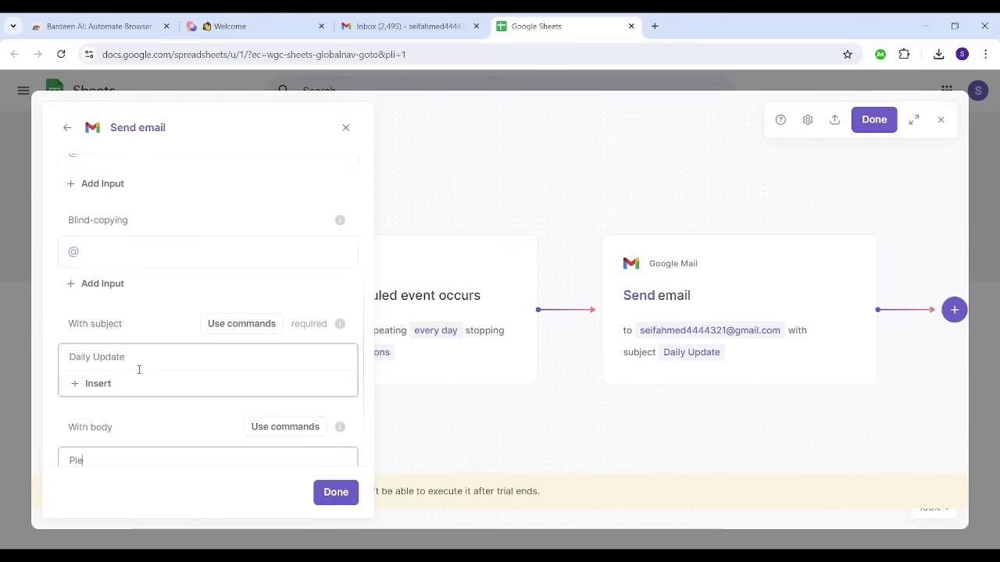
type("ase send me the daily update")
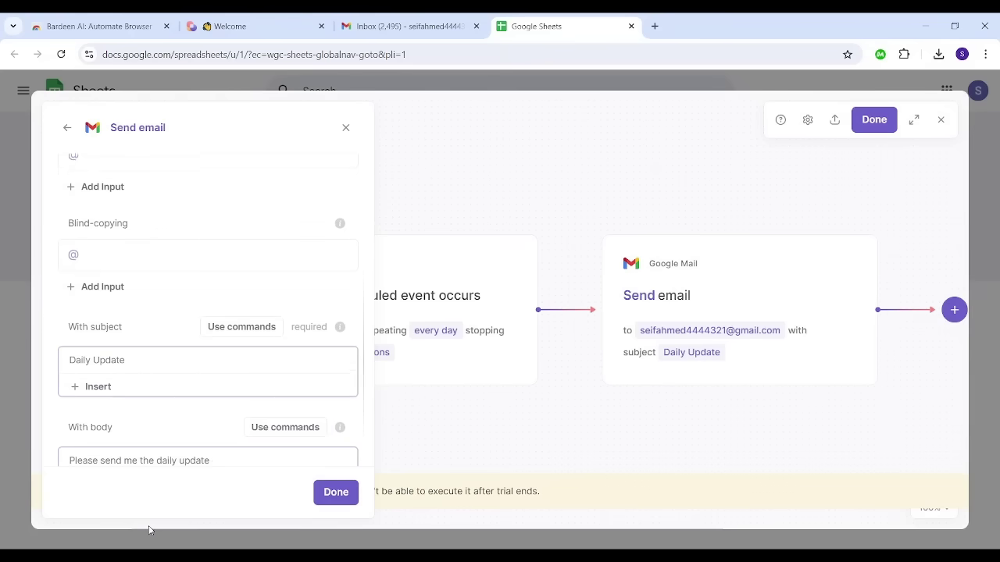
left_click(336, 492)
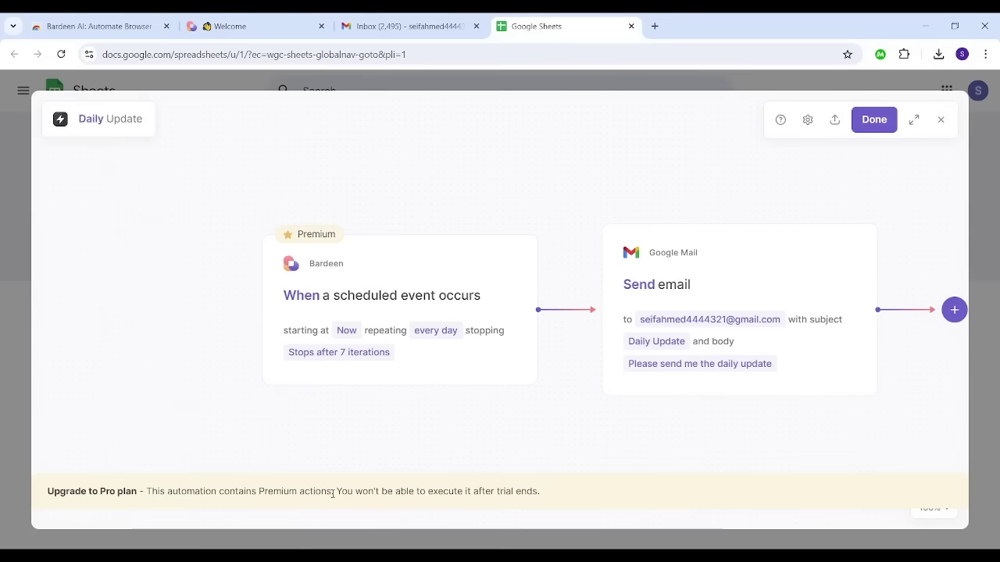
Step: Save the edited Daily Update Autobook and go back to the Gmail inbox
left_click(877, 114)
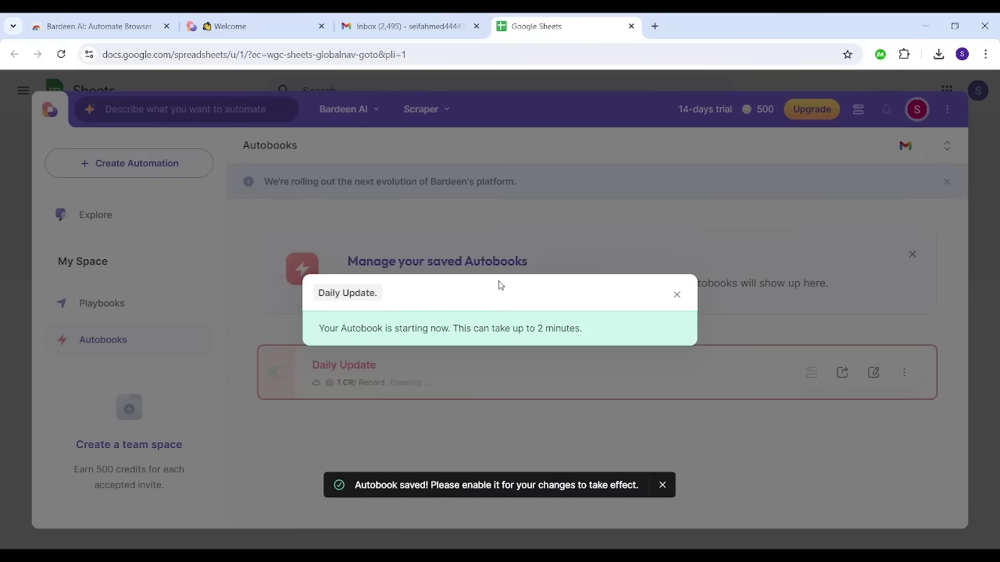
left_click(677, 295)
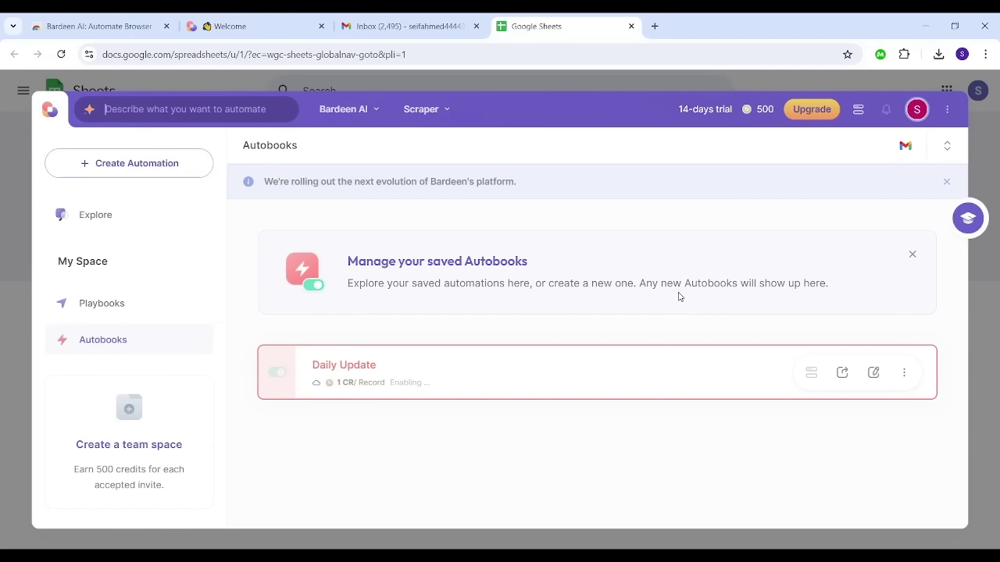
left_click(380, 19)
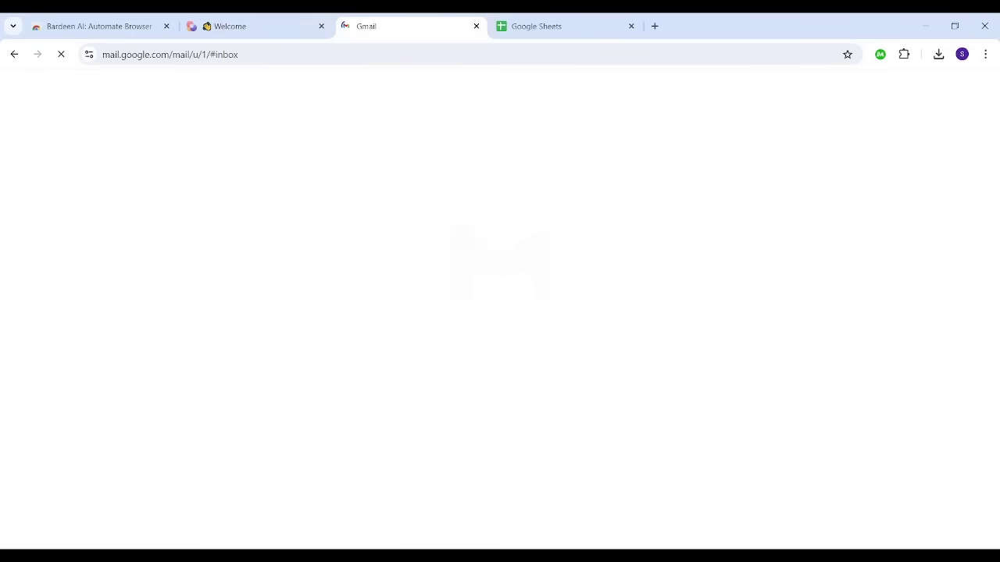
Step: Open the new Daily Update email in Gmail and select its 'Can you send the updare please?' text
key("ctrl+shift+Page_Up")
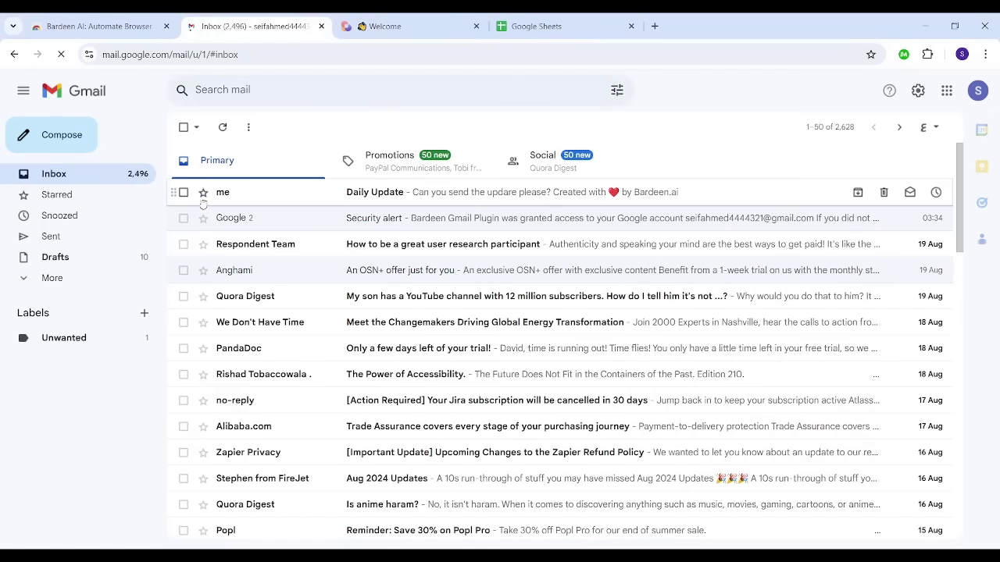
left_click(245, 194)
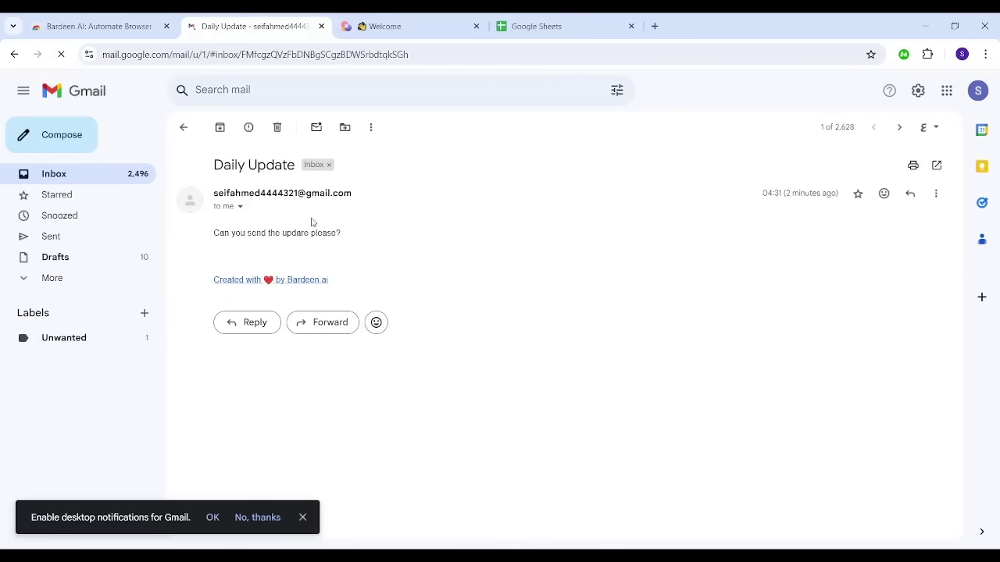
triple_click(216, 238)
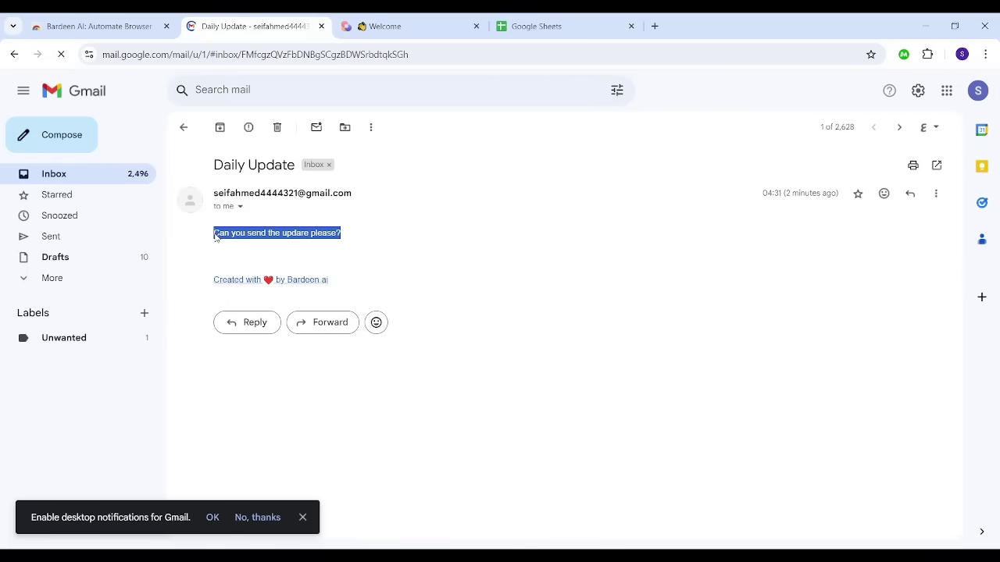
left_click(416, 29)
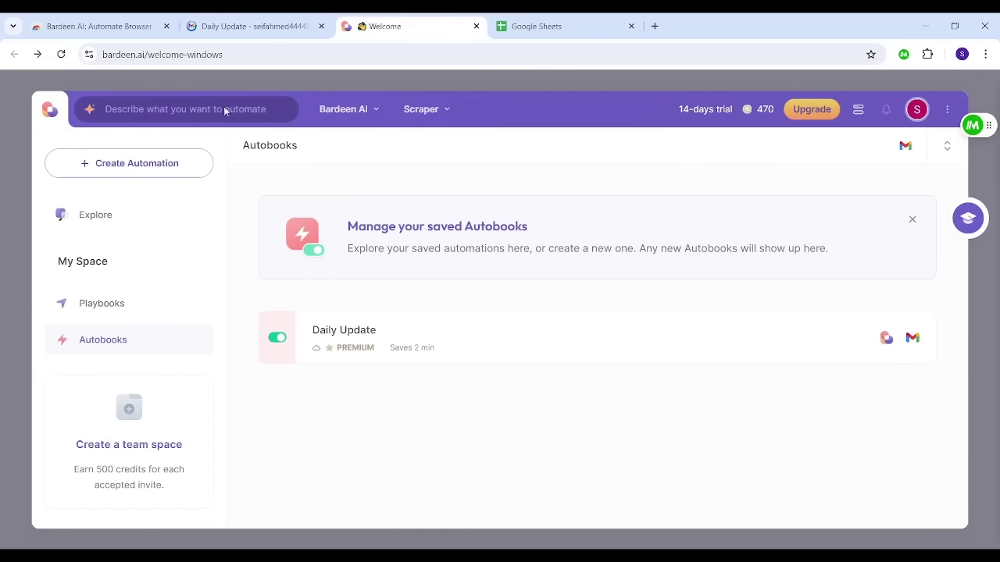
Step: Delete the Daily Update autobook and start creating a new automation
mouse_move(792, 339)
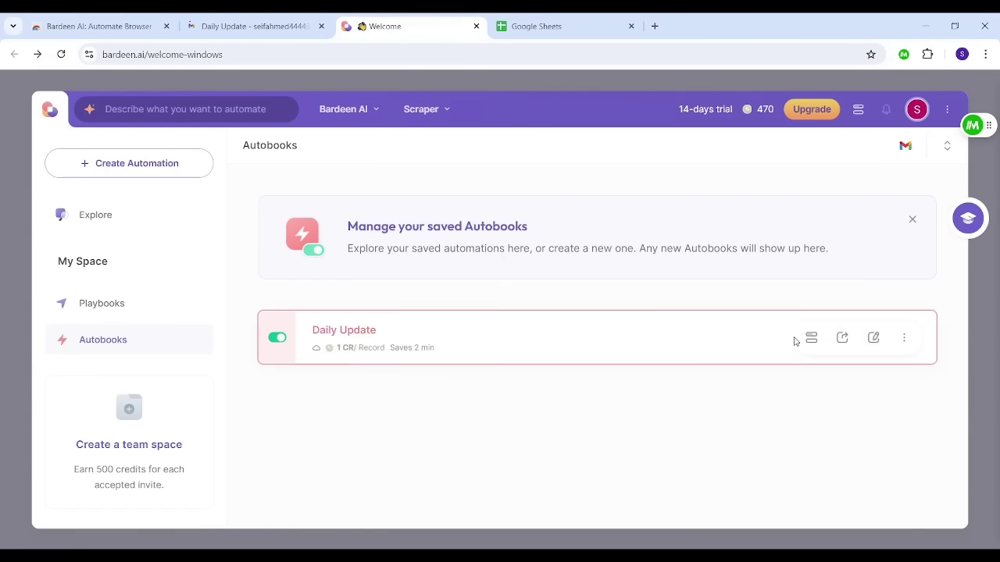
left_click(906, 339)
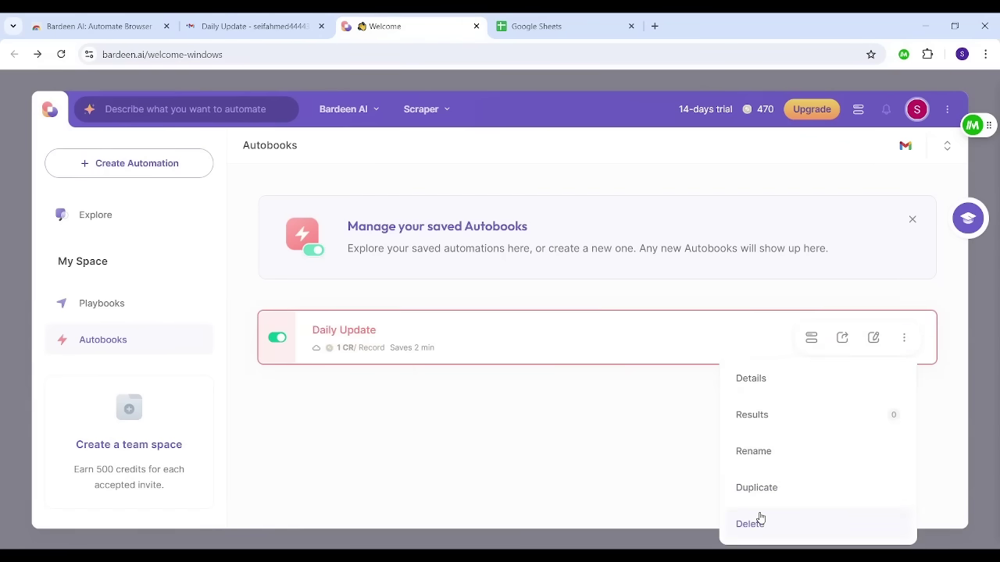
left_click(762, 522)
left_click(478, 340)
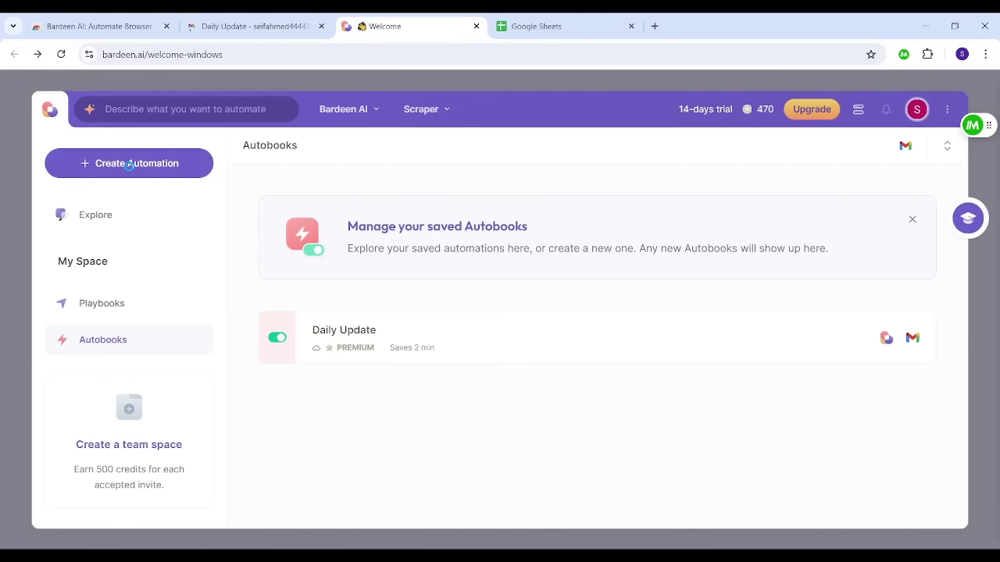
left_click(129, 165)
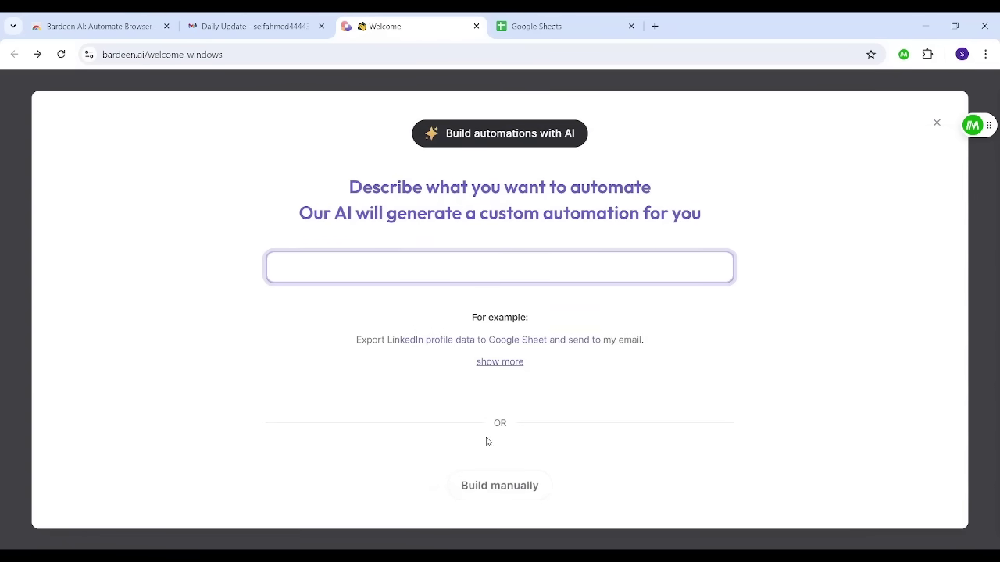
Step: Build manually and pick the Google Sheets 'row added or updated' event trigger
left_click(500, 483)
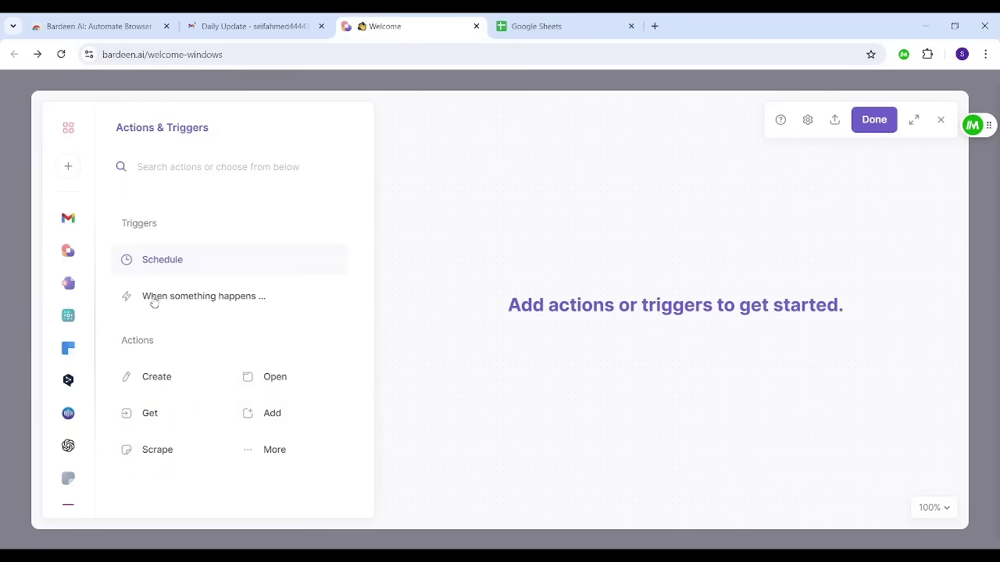
left_click(193, 303)
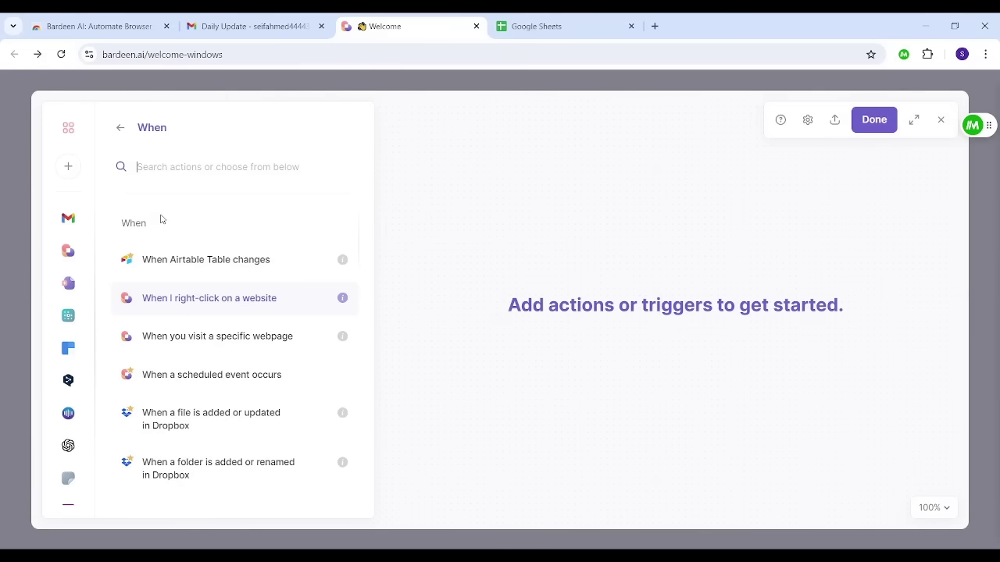
type("google")
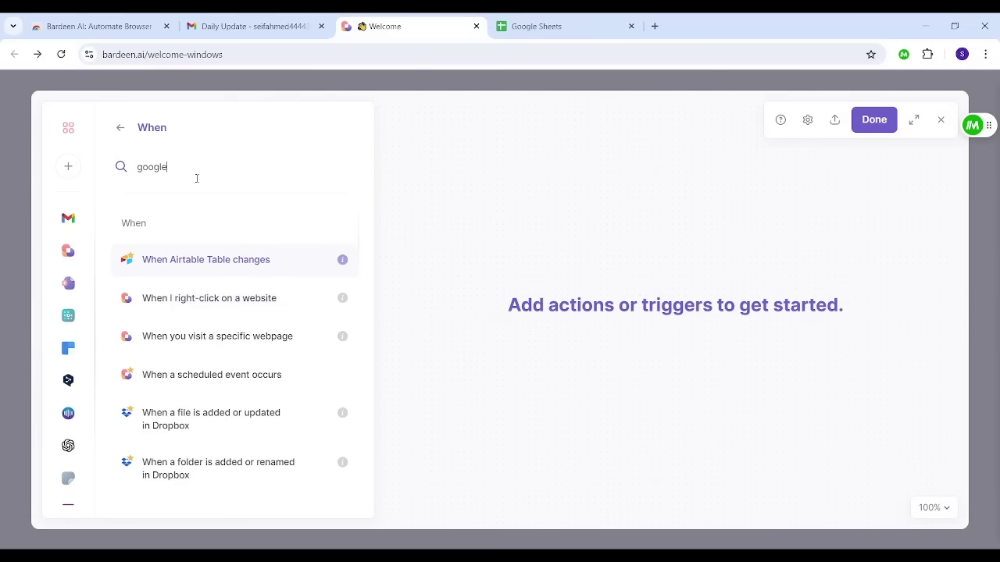
type(" sbe")
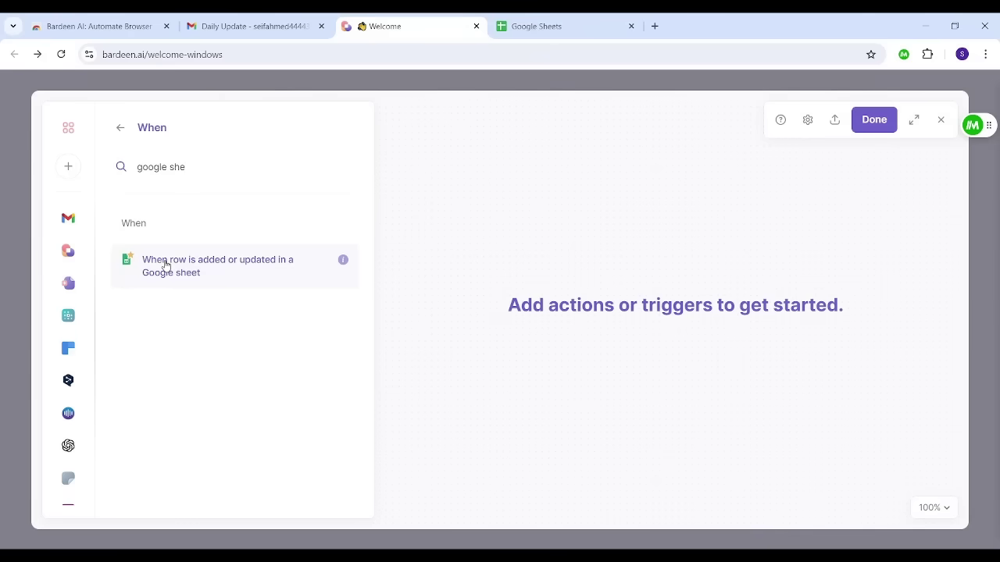
left_click(272, 271)
Step: Connect Google Sheets, add the row-added-or-updated trigger, and set its spreadsheet to Names
left_click(470, 348)
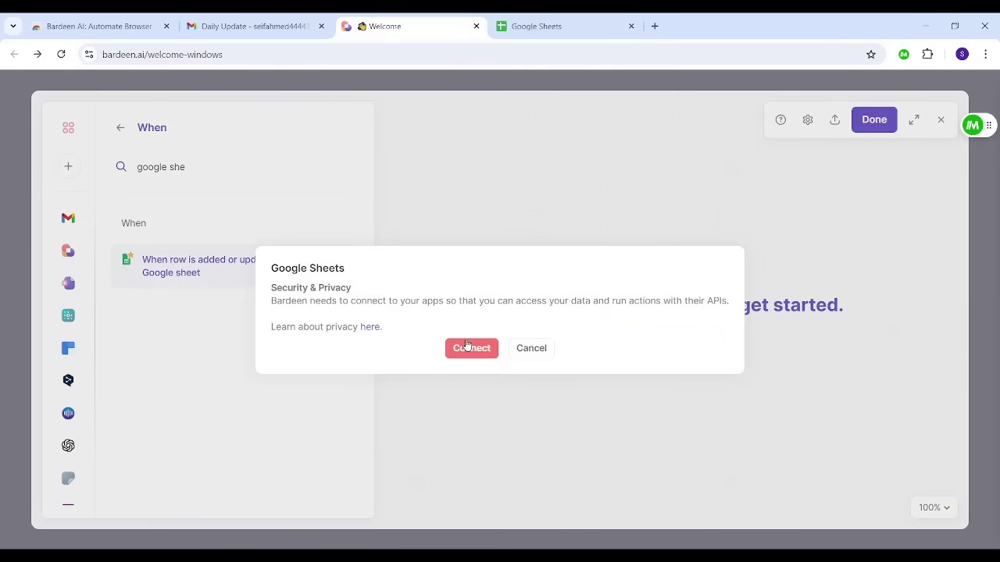
left_click(508, 378)
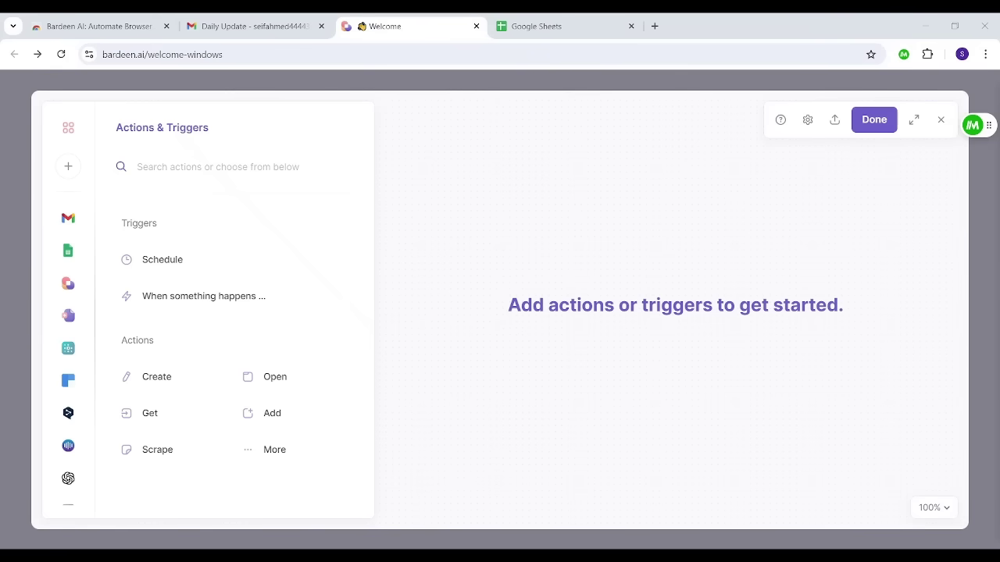
left_click(173, 301)
type("go")
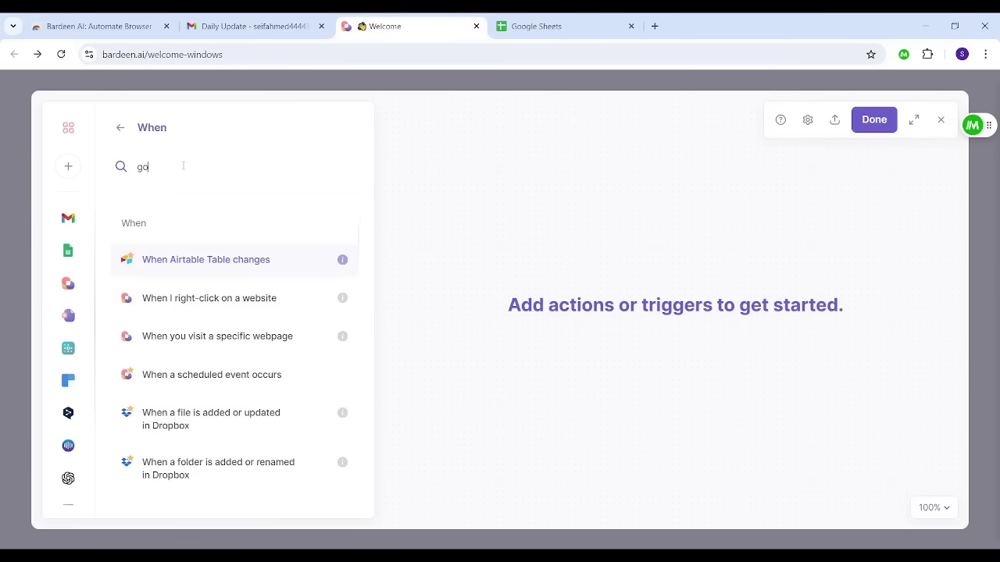
type("ogle sheet")
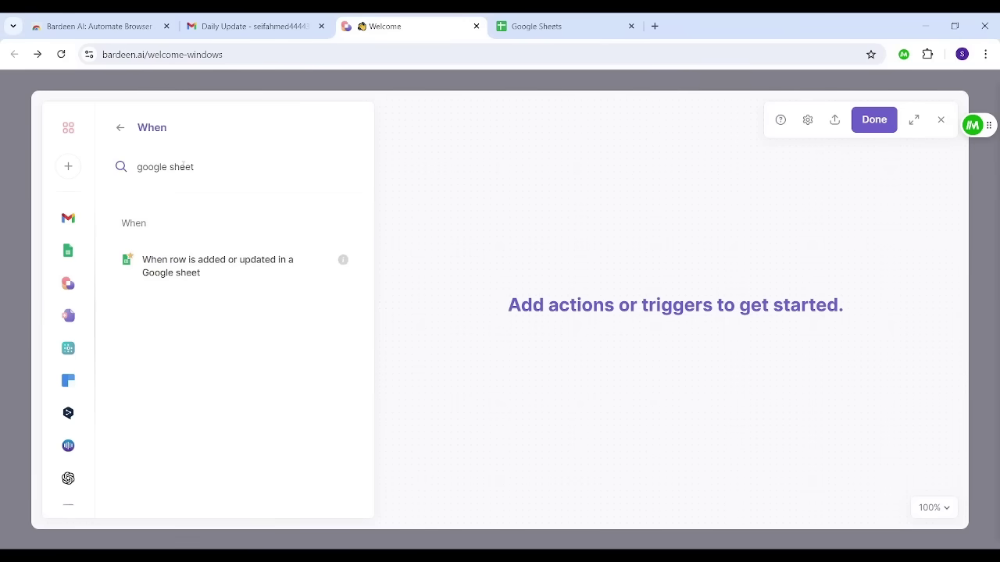
left_click(199, 274)
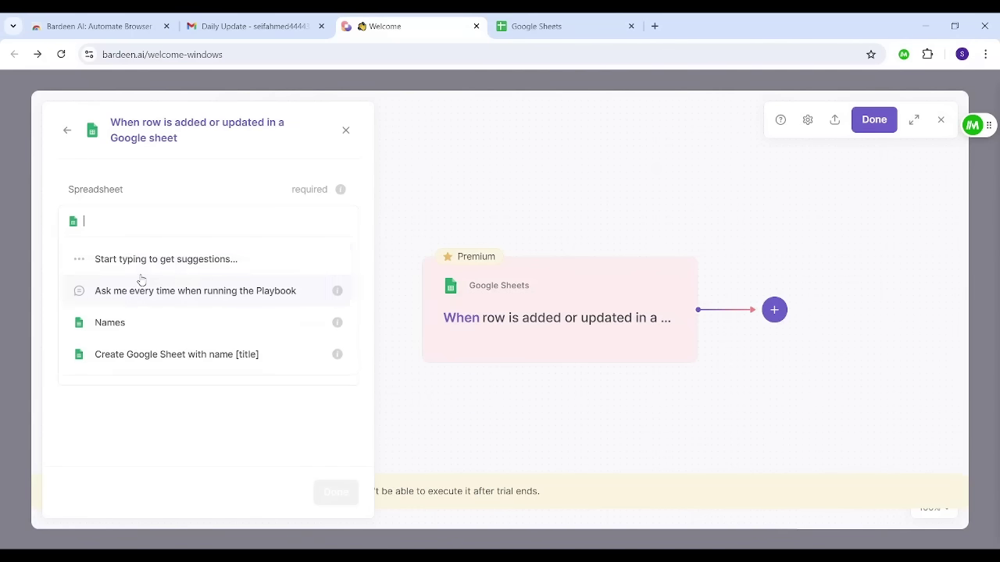
left_click(159, 325)
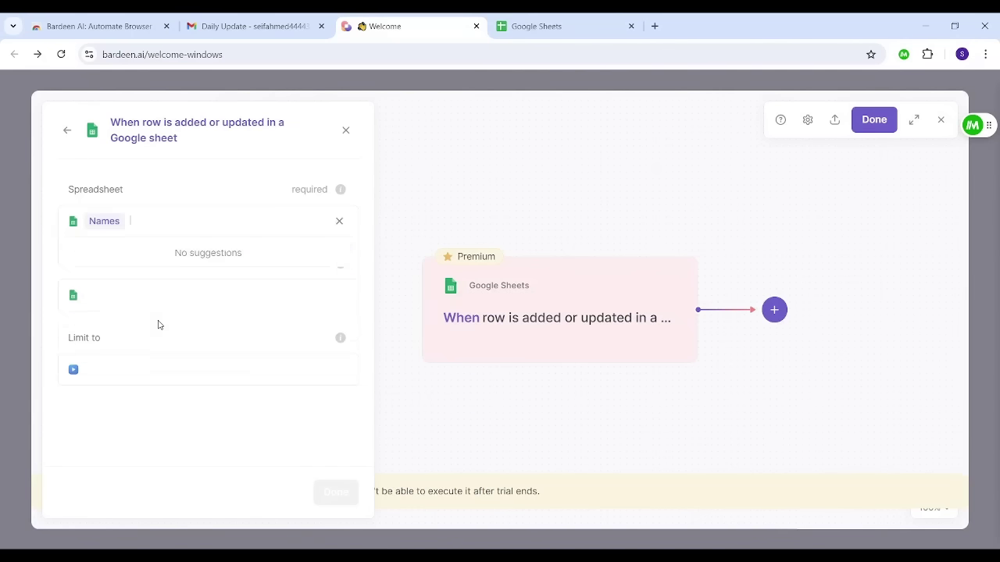
left_click(538, 26)
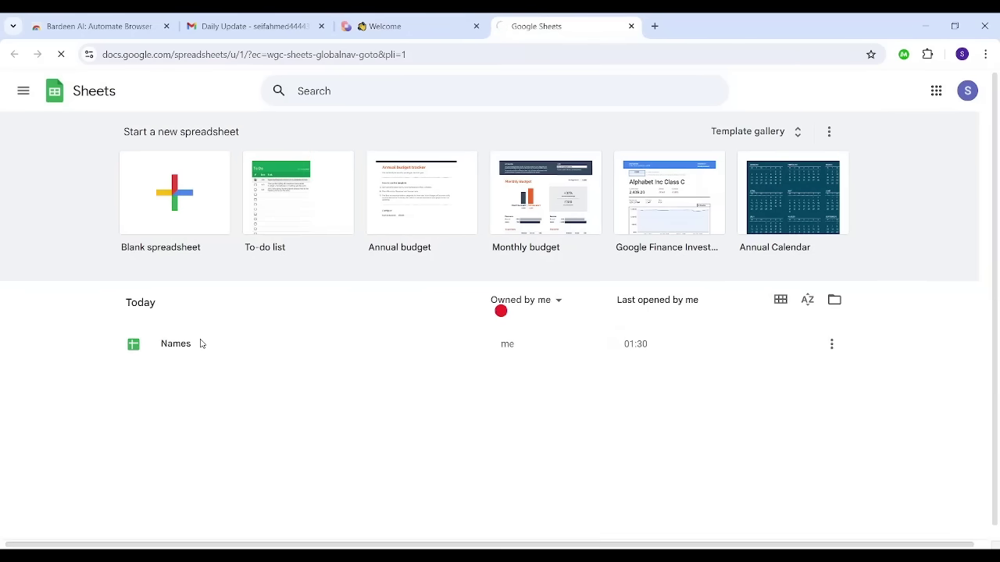
Step: Open the Names spreadsheet and check its data down to the last entry at row 927
left_click(200, 344)
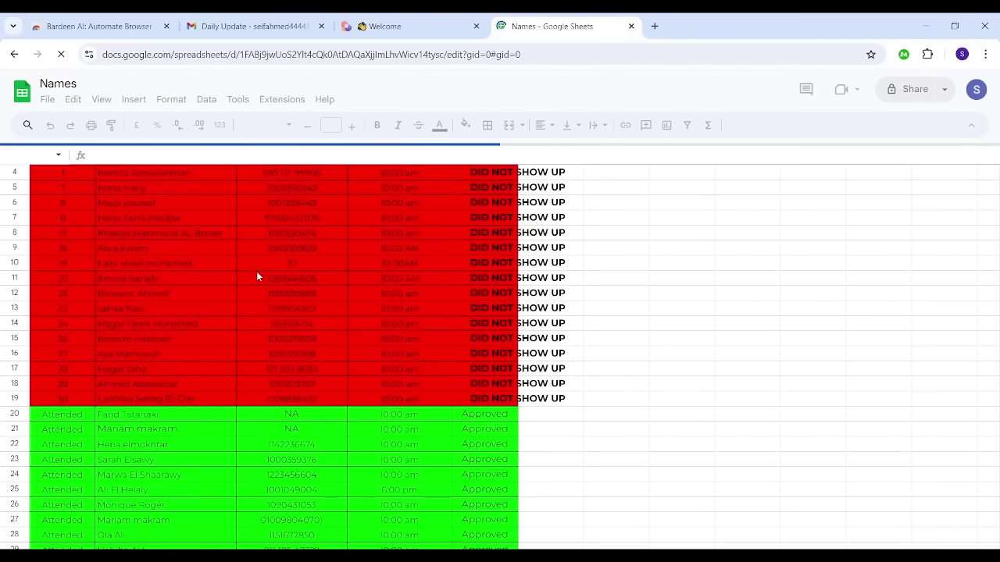
key("Down")
key("Down")
key("Down")
key("Down")
key("Down")
key("Down")
key("Down")
key("Down")
key("Down")
key("Down")
key("Down")
key("Down")
key("Down")
key("Down")
key("Down")
key("Down")
key("Down")
key("Down")
key("Down")
key("Down")
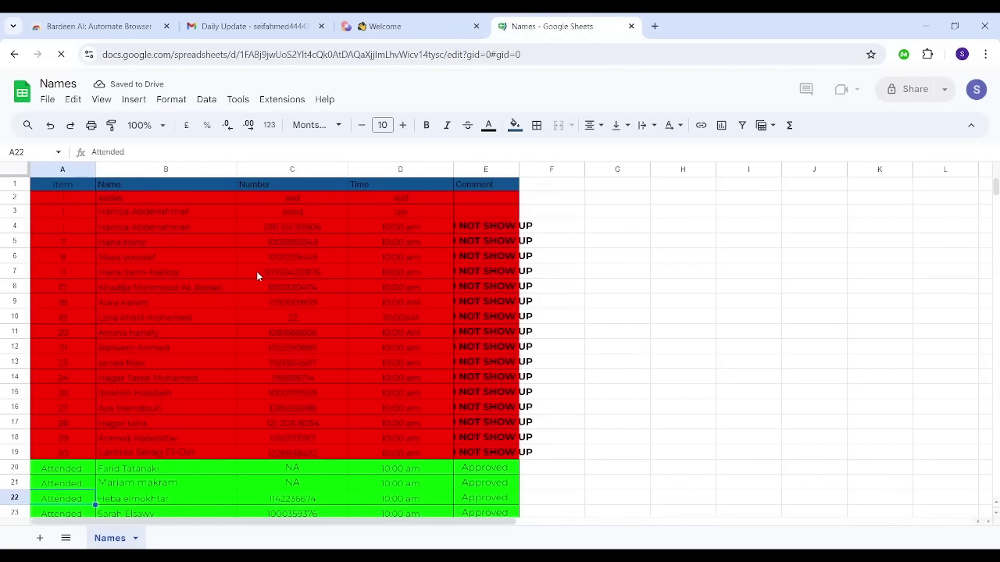
key("Down")
key("Down")
key("Down")
key("Down")
key("Down")
key("Down")
key("Down")
key("Down")
key("Down")
key("Down")
key("Down")
key("Down")
key("Down")
key("Down")
key("Down")
key("Down")
key("Down")
key("Down")
key("Down")
key("Down")
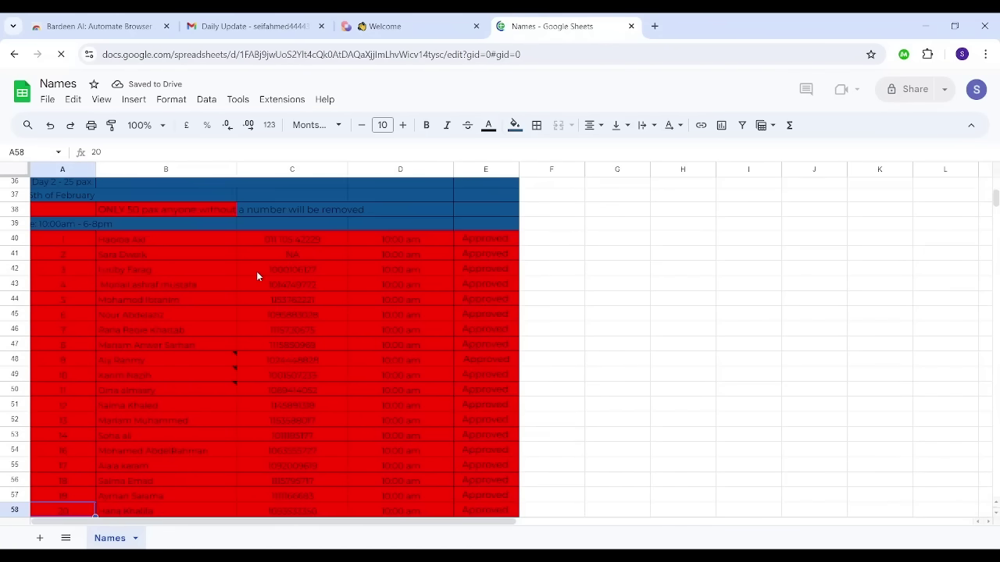
key("Down")
key("Down")
key("Down")
key("Down")
key("Down")
key("Down")
key("Down")
key("Down")
key("Down")
key("Down")
key("Down")
key("Down")
key("Down")
key("Down")
key("Down")
key("Down")
key("Down")
key("Down")
key("Down")
key("Down")
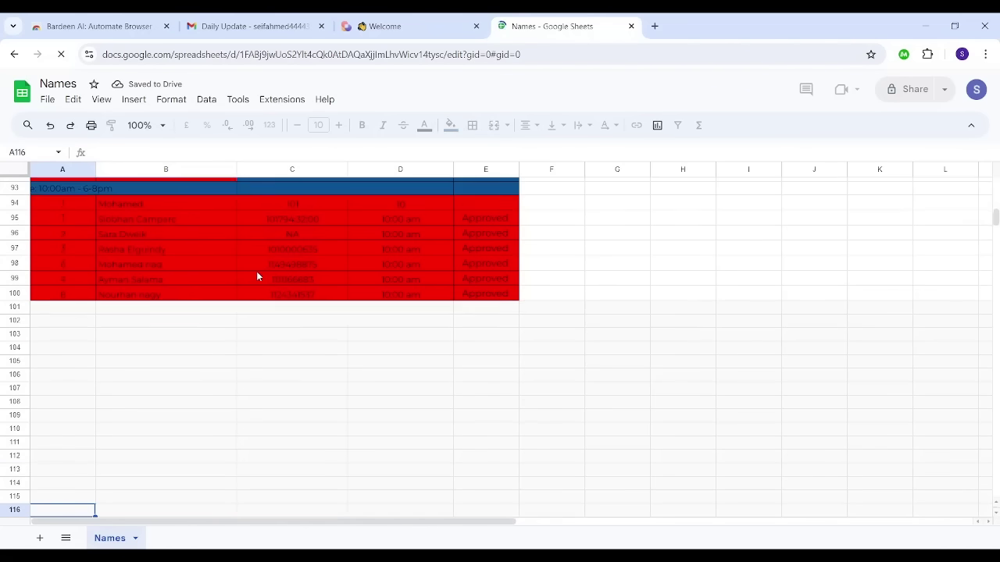
key("Down")
key("Down")
key("Down")
key("Down")
key("Down")
key("Down")
key("Down")
key("Down")
key("Down")
key("Down")
key("Down")
key("Down")
key("Down")
key("Down")
key("Down")
key("Down")
key("Down")
key("Down")
key("Down")
key("Down")
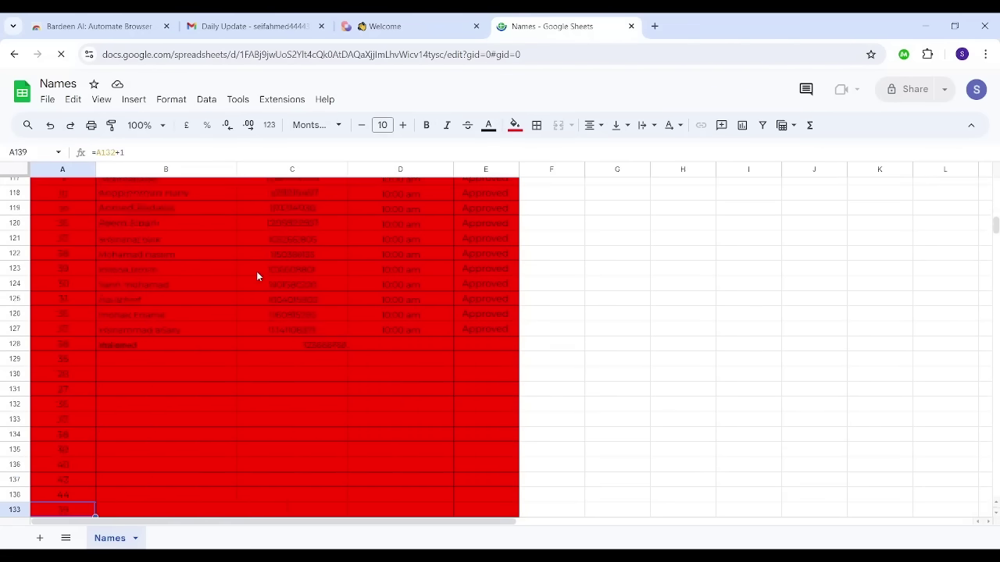
key("Down")
key("Down")
key("Down")
key("Down")
key("Down")
key("Down")
key("Down")
key("Down")
key("Down")
key("Down")
key("Down")
key("Down")
key("Down")
key("Down")
key("Down")
key("Down")
key("Down")
key("Down")
key("Down")
key("Down")
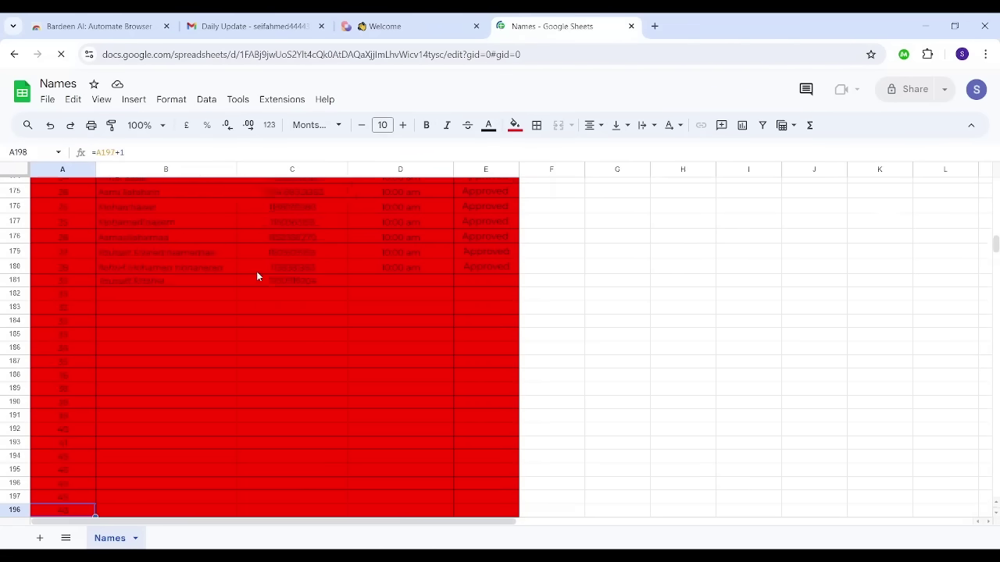
key("Down")
key("Down")
key("Down")
key("Down")
key("Down")
key("Down")
key("Down")
key("Down")
key("Down")
key("Down")
key("Down")
key("Down")
key("Down")
key("Down")
key("Down")
key("Down")
key("Down")
key("Down")
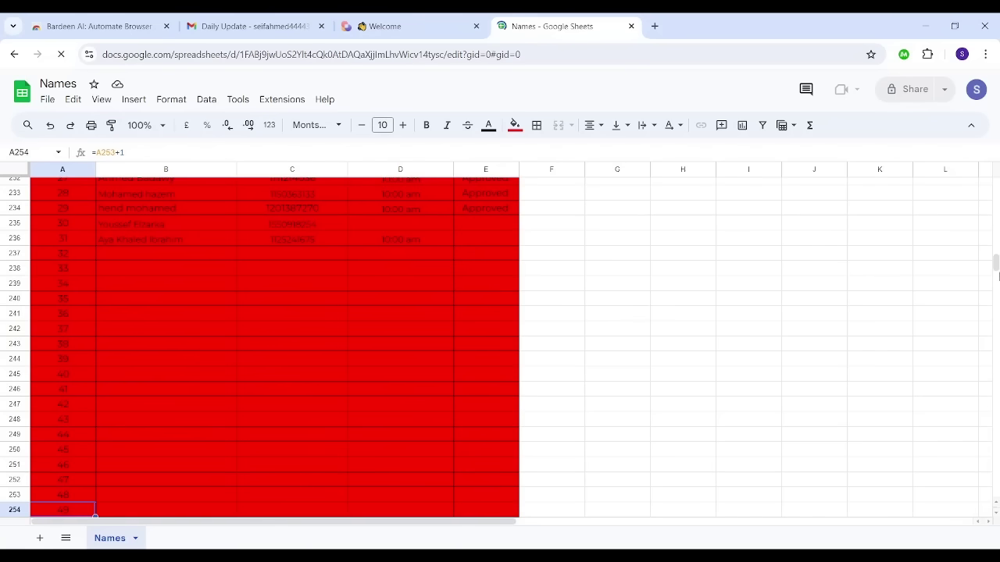
key("Down")
key("Down")
key("Down")
key("Down")
key("Down")
key("Down")
key("Down")
key("Down")
key("Down")
key("Down")
key("Down")
key("Down")
key("Down")
key("Down")
key("Down")
key("Down")
key("Down")
key("Down")
key("Down")
key("Down")
left_click_drag(995, 270, 995, 428)
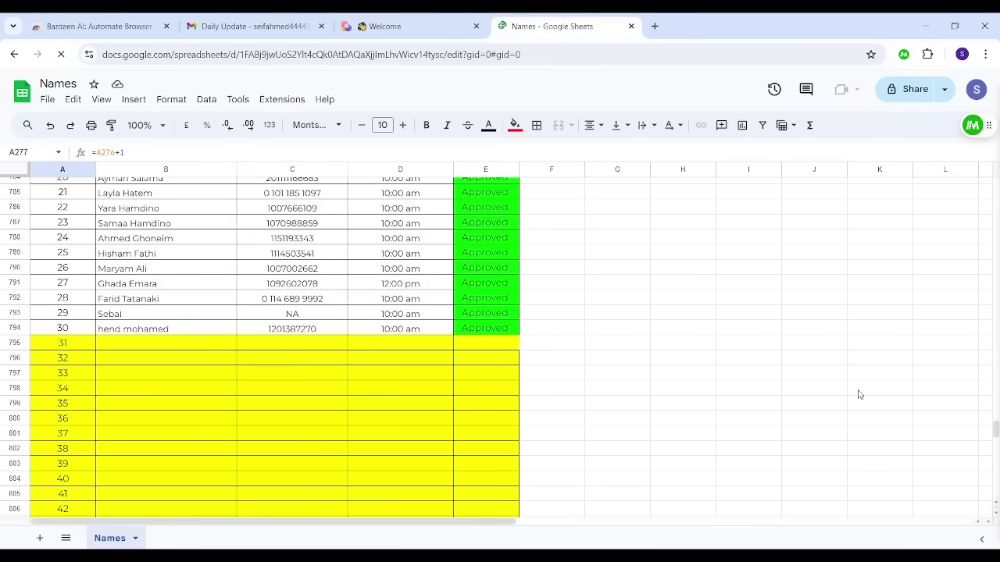
left_click_drag(996, 435, 996, 473)
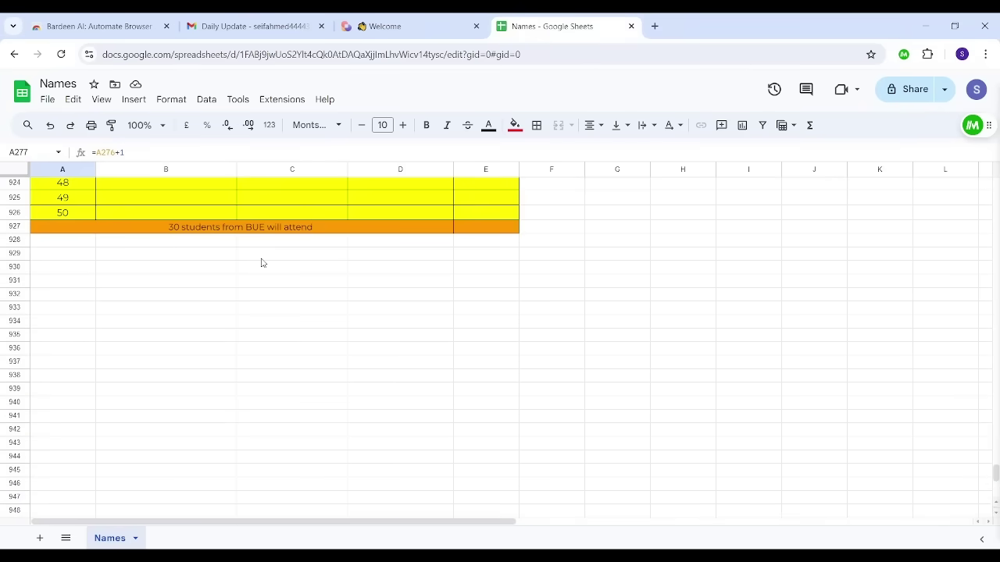
left_click(382, 21)
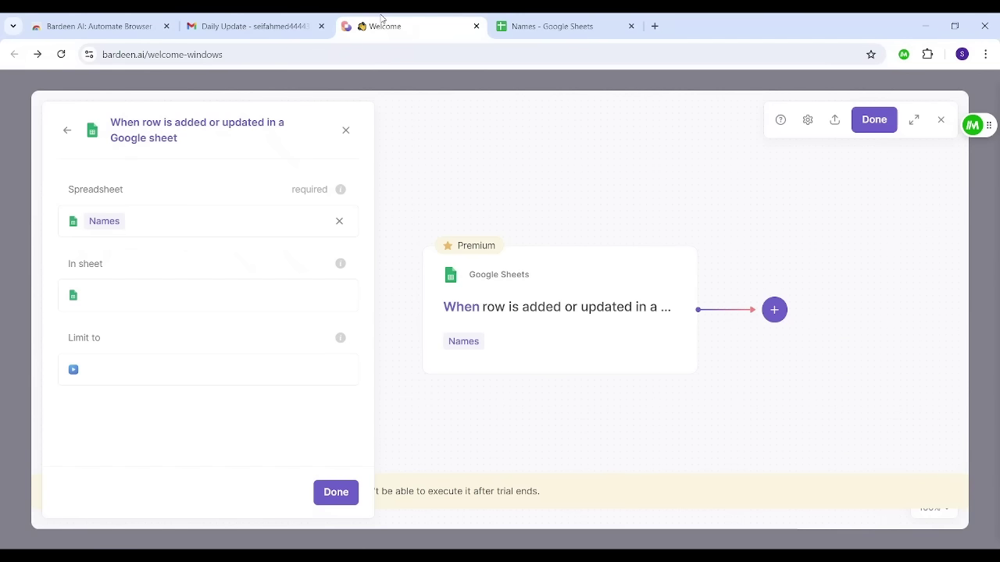
Step: Add a Send email action addressed to the account's own Gmail address
left_click(772, 310)
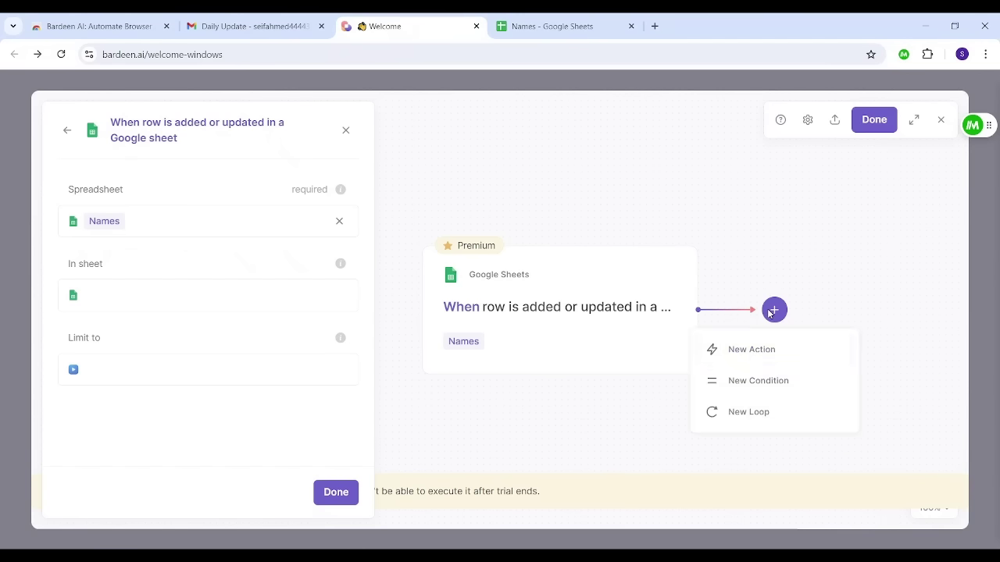
left_click(755, 359)
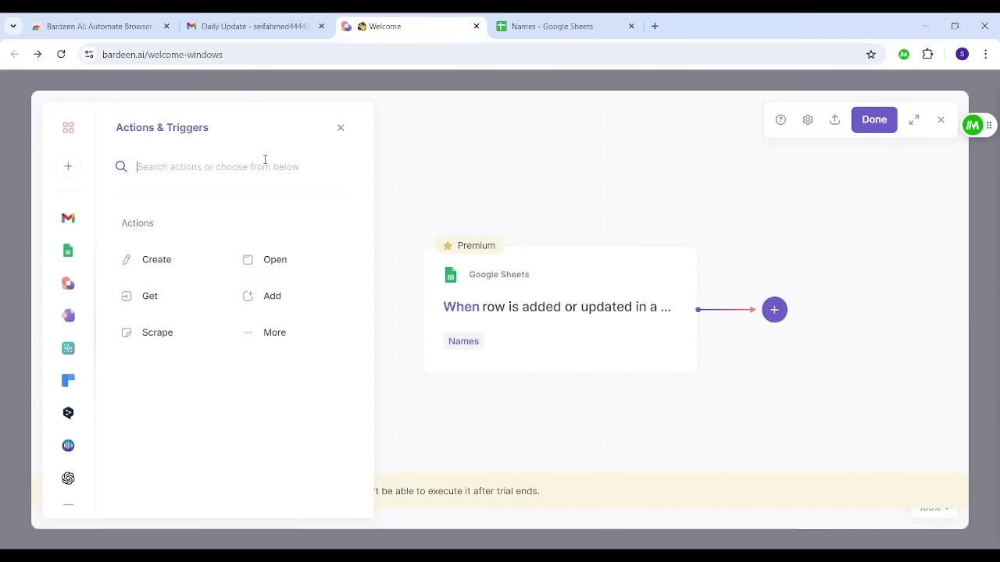
type("send")
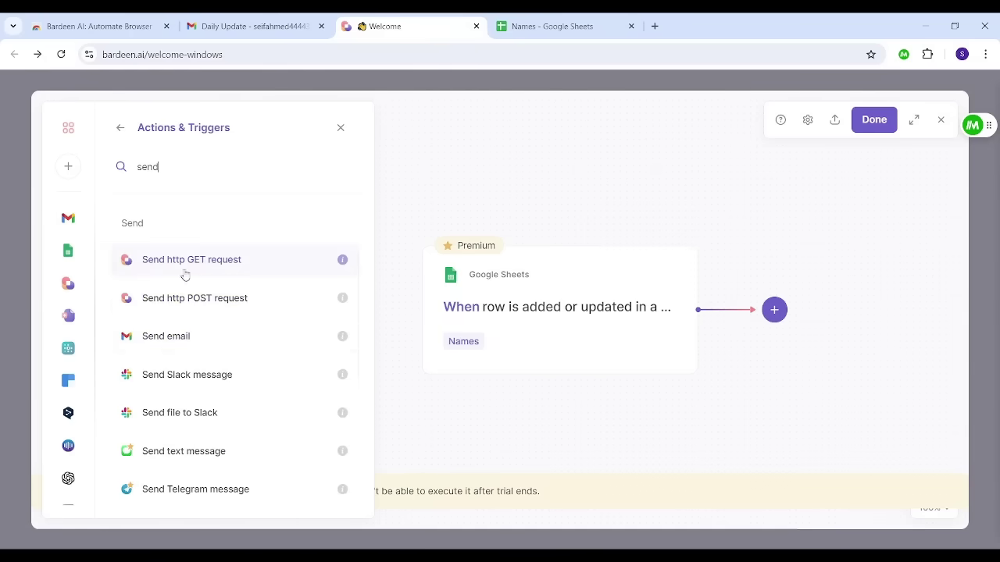
left_click(191, 348)
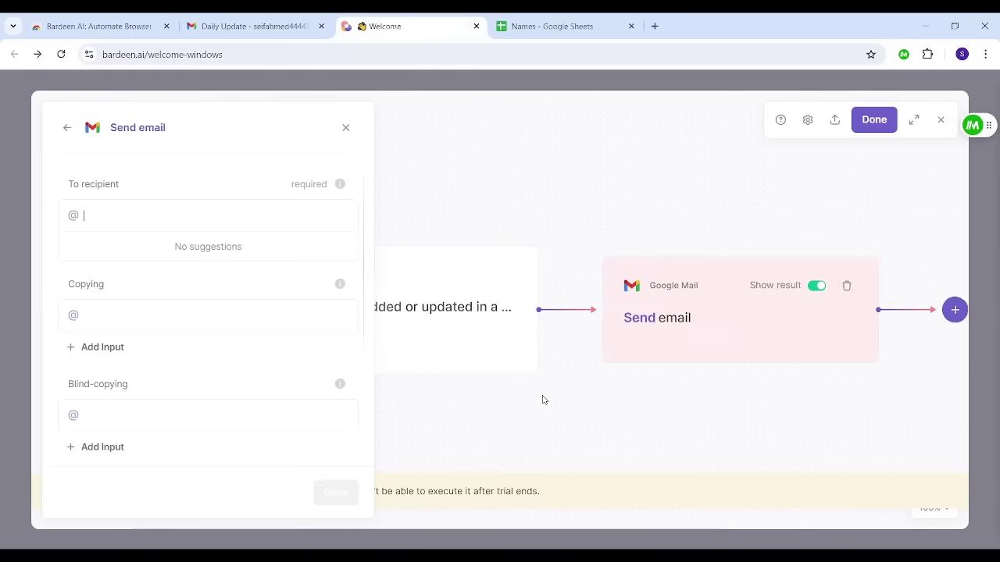
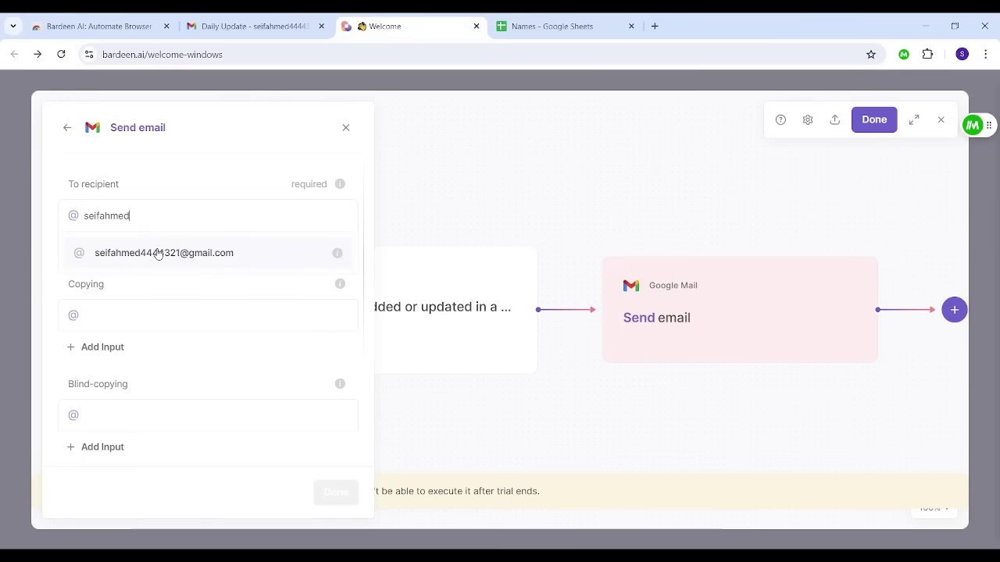
left_click(158, 253)
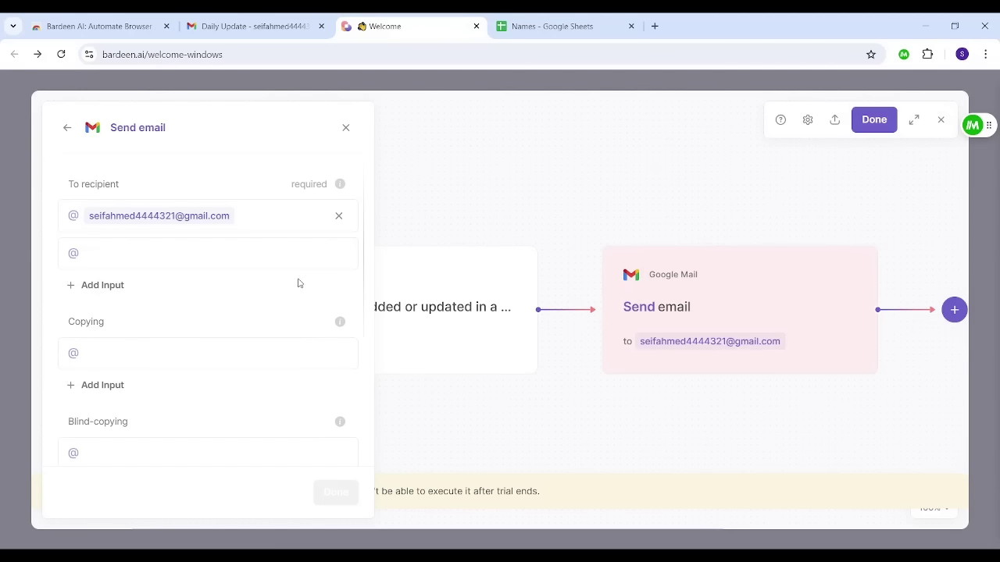
Step: Set the email subject to 'Notification' and body to 'A new student is added'
scroll(297, 290, "down", 1)
scroll(298, 289, "down", 5)
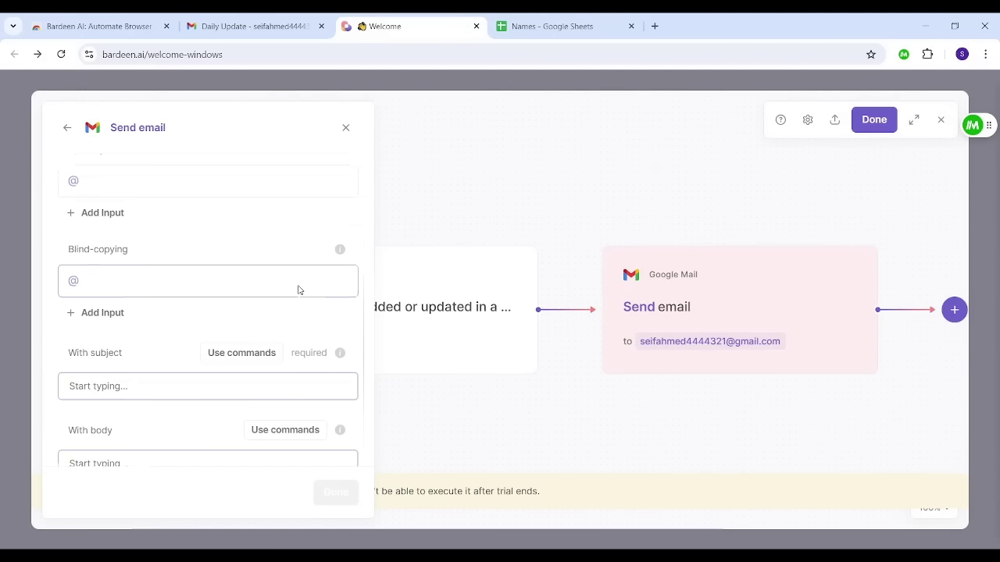
left_click(135, 372)
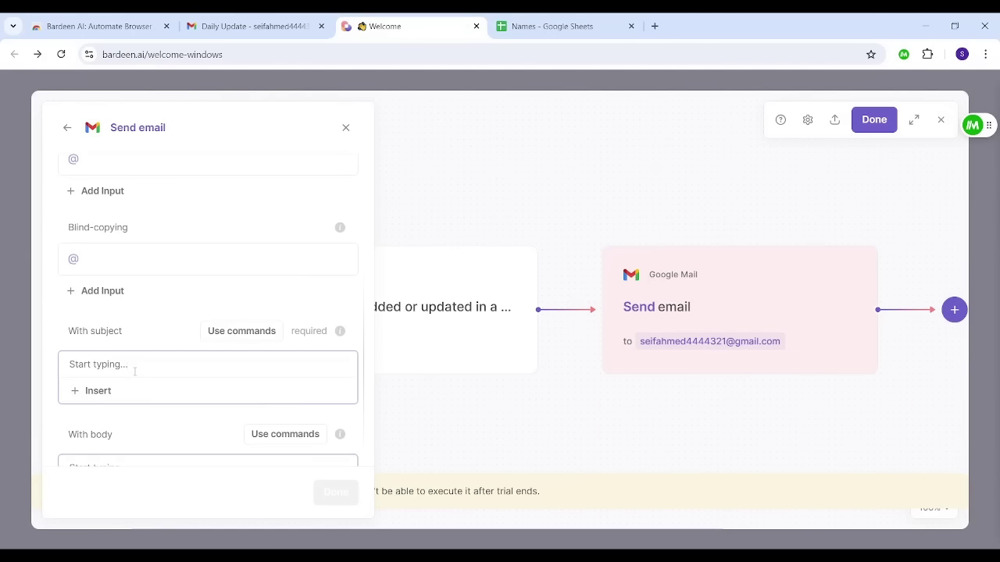
type("Notification")
key("Tab")
key("Tab")
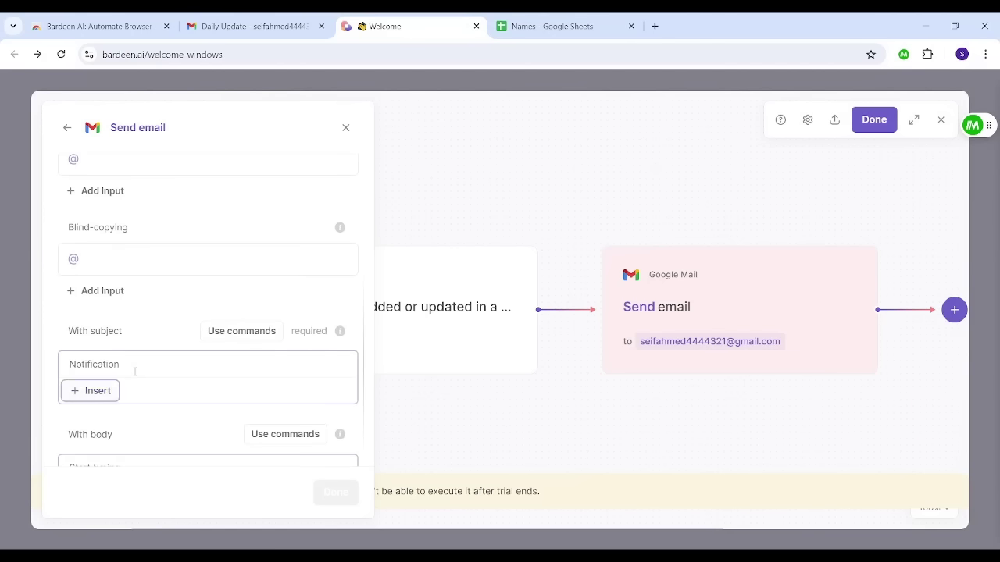
key("Tab")
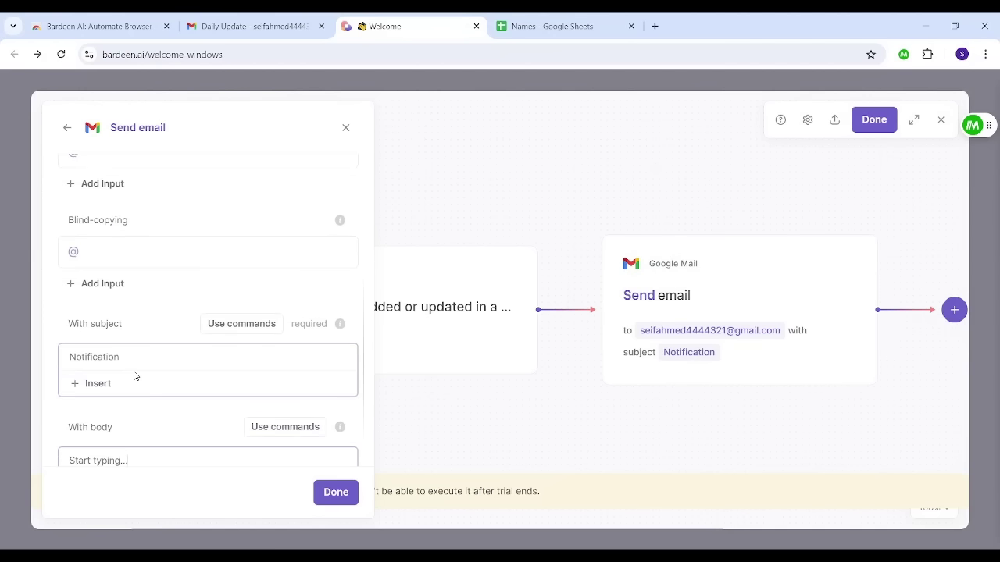
type("A new student is added")
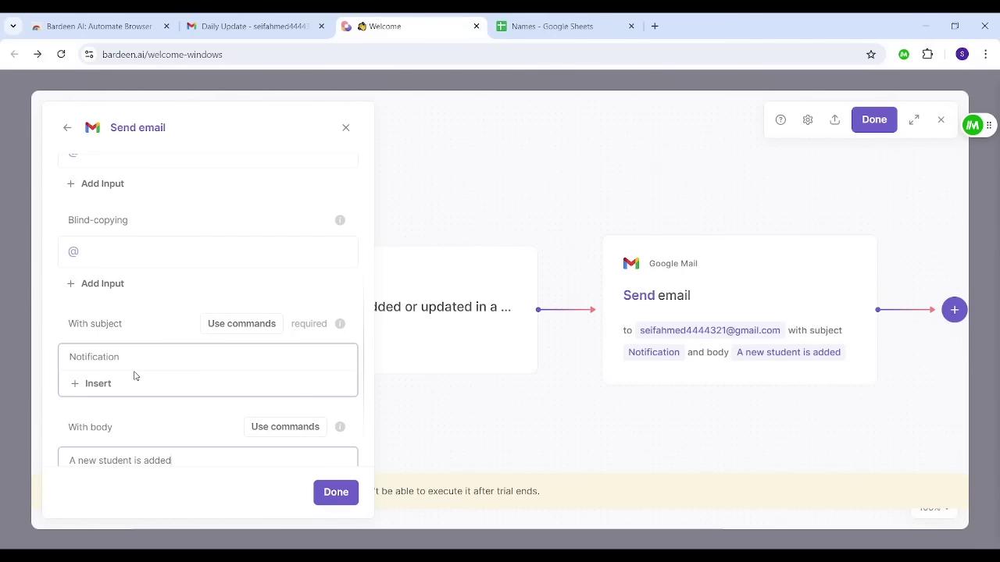
left_click(320, 493)
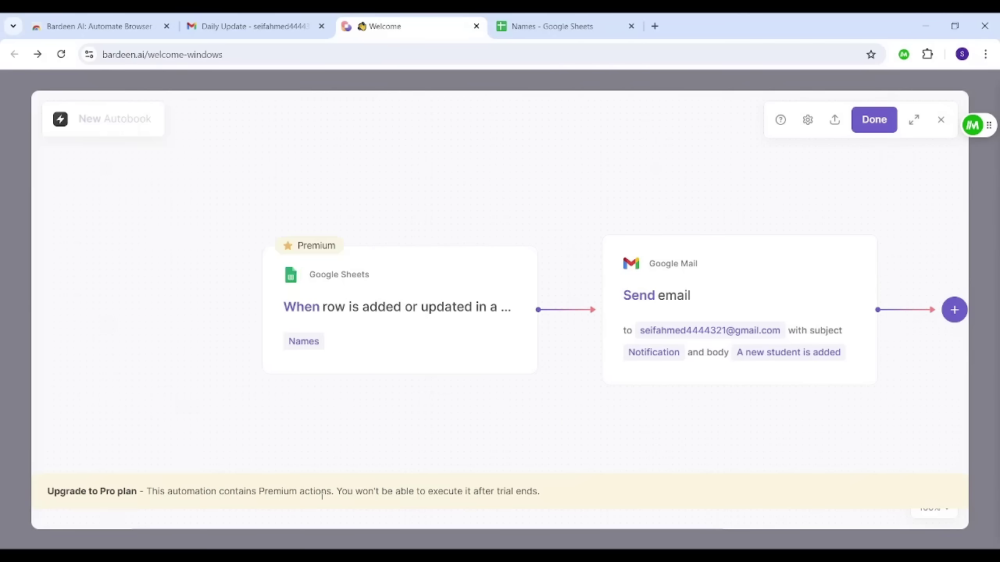
Step: Finish the Sheets-to-email flow, name it 'New Students' and save it
left_click(874, 120)
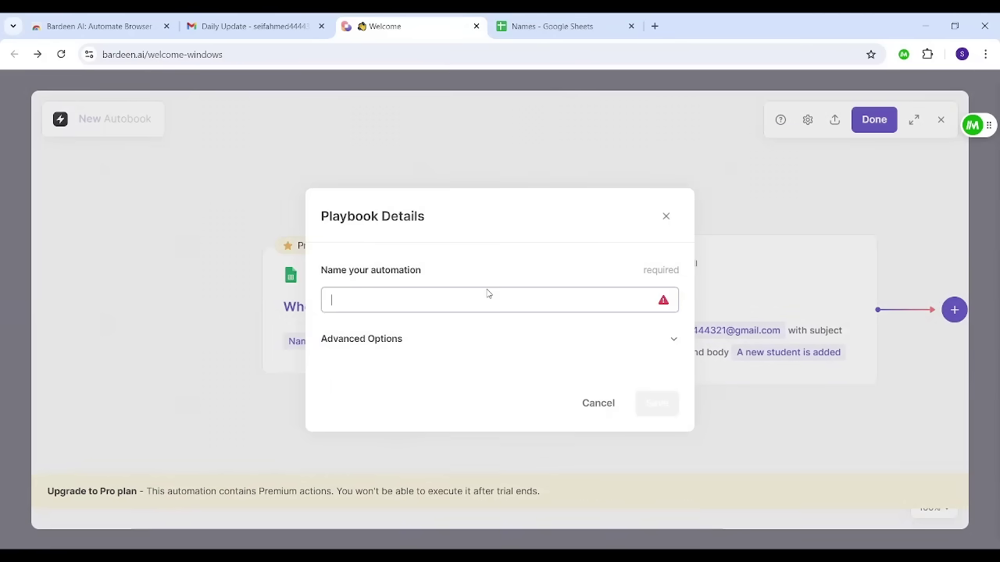
type("New Students")
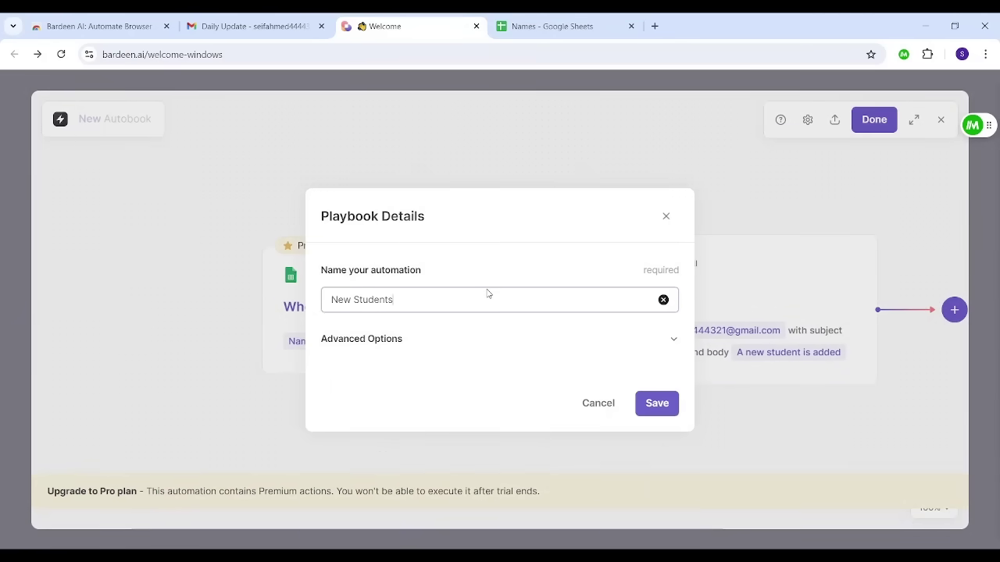
left_click(651, 400)
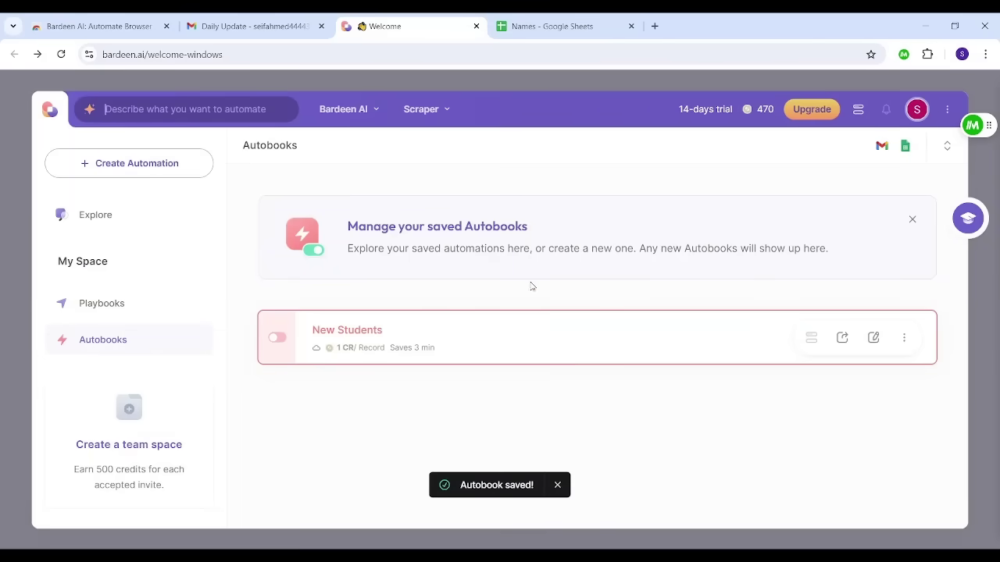
Step: Toggle the New Students autobook on and dismiss the starting notice
left_click(279, 338)
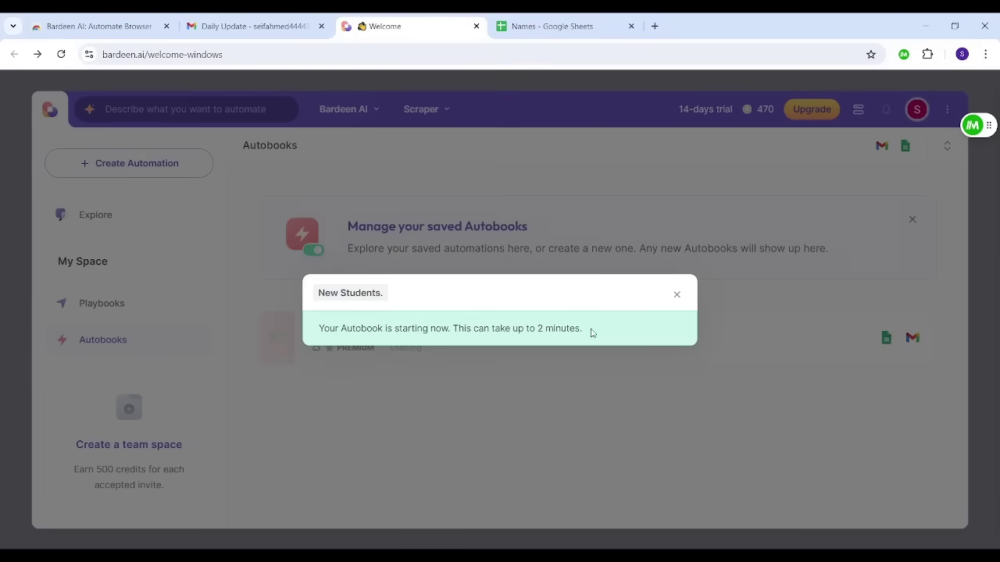
left_click(677, 294)
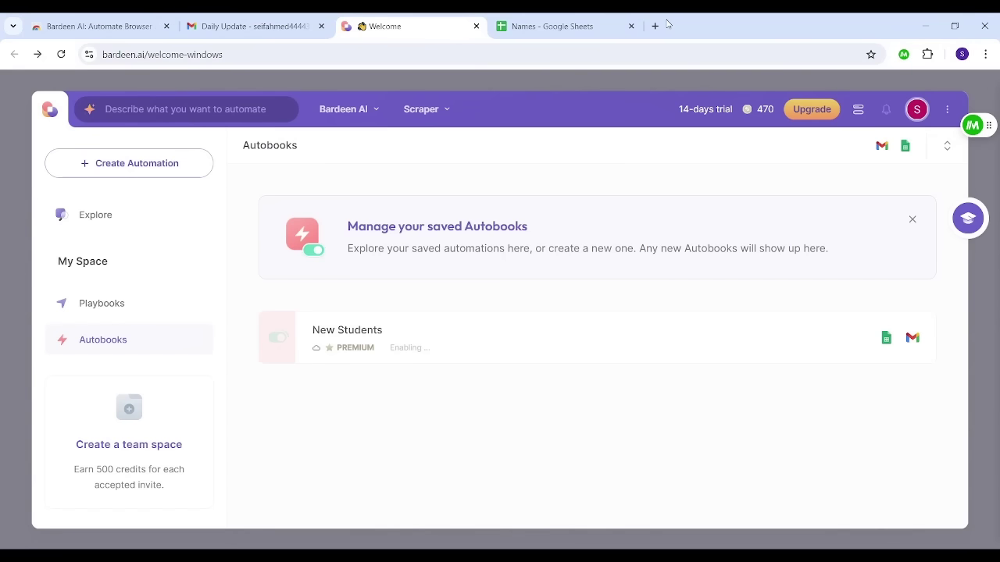
Step: Open the Names sheet and locate the empty row 928 below the student table
left_click(620, 21)
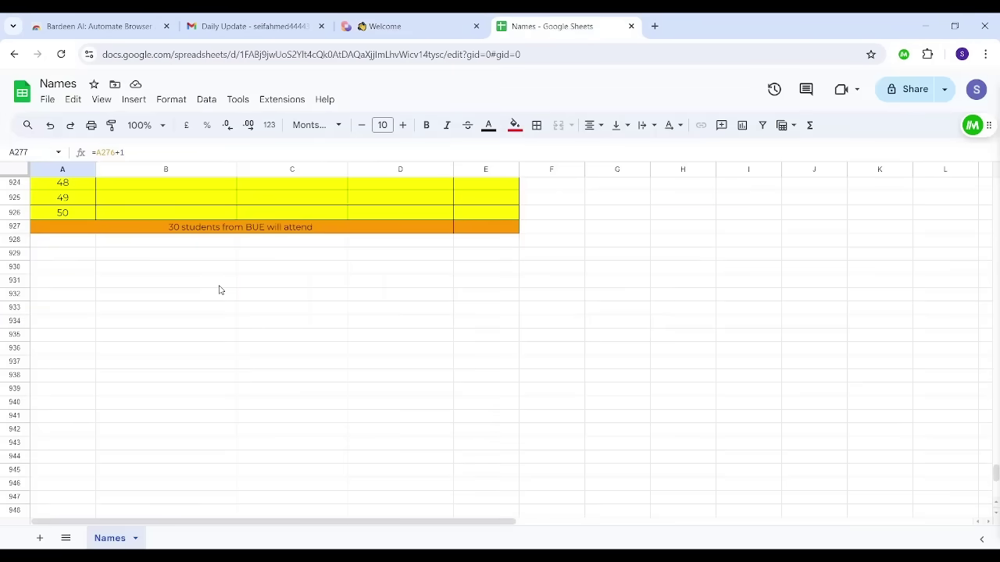
left_click(62, 244)
key("ctrl+Right")
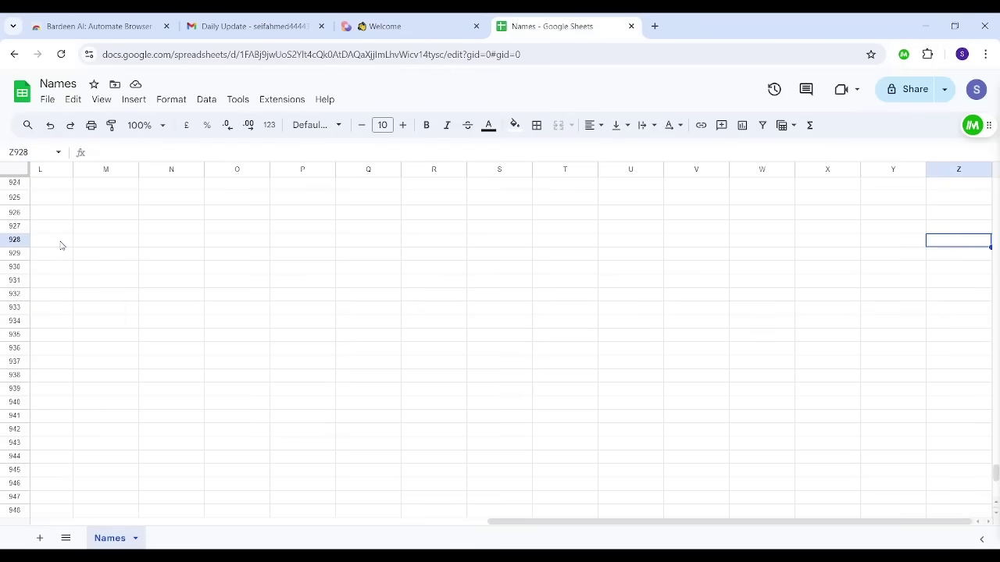
left_click(106, 250)
key("Up")
key("Up")
key("Up")
key("Up")
key("Up")
key("Up")
key("Up")
key("Up")
key("Up")
key("Up")
key("Up")
key("Up")
key("Up")
key("Up")
key("Up")
key("Up")
key("Up")
key("Up")
key("Up")
key("Up")
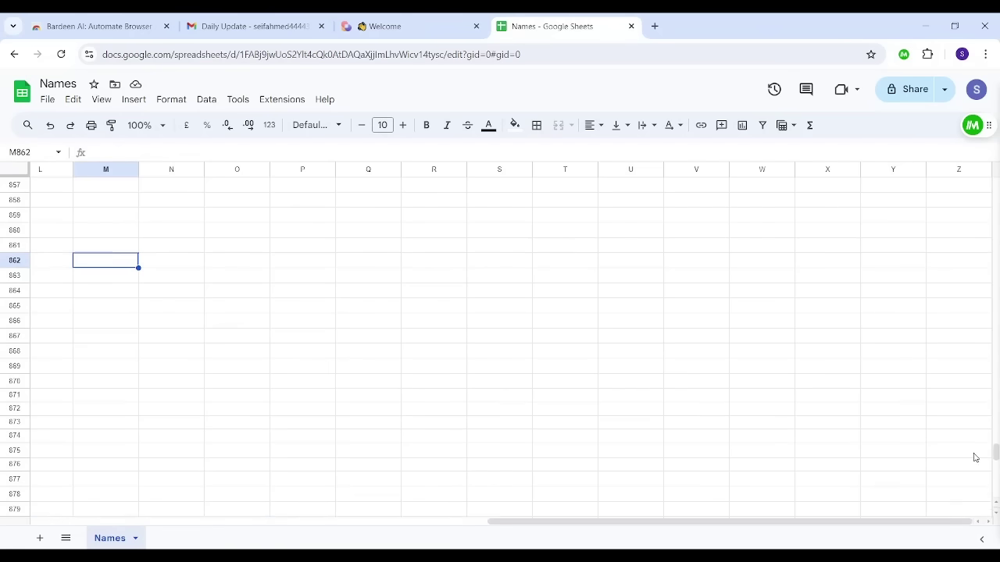
left_click_drag(995, 453, 996, 340)
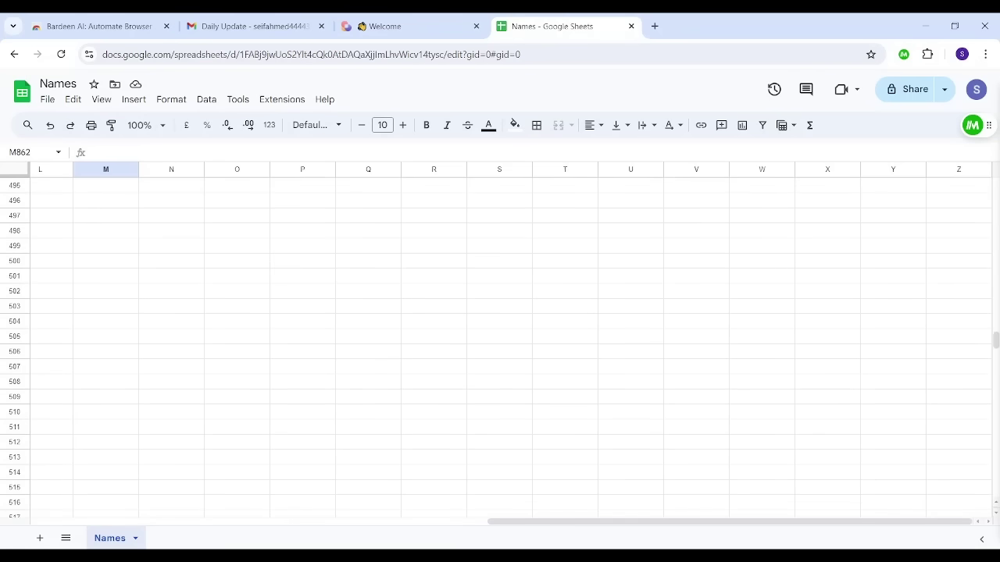
left_click_drag(633, 525, 91, 519)
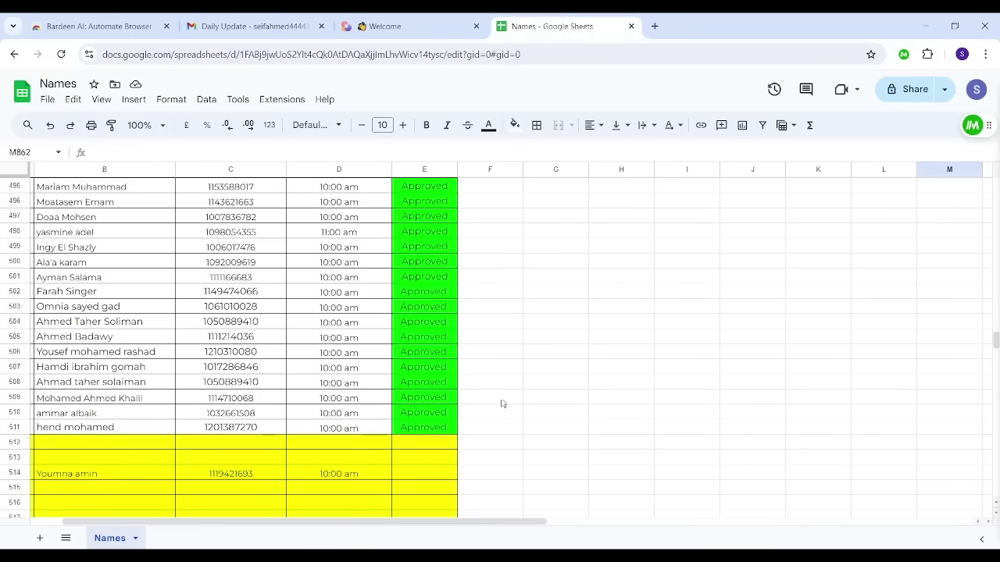
Step: Enter 51 and a new student's name in cells A928 and B928
left_click(232, 414)
key("Page_Down")
key("Page_Down")
key("Page_Down")
key("Page_Down")
key("Page_Down")
key("Page_Down")
key("Page_Down")
key("Page_Down")
key("Page_Down")
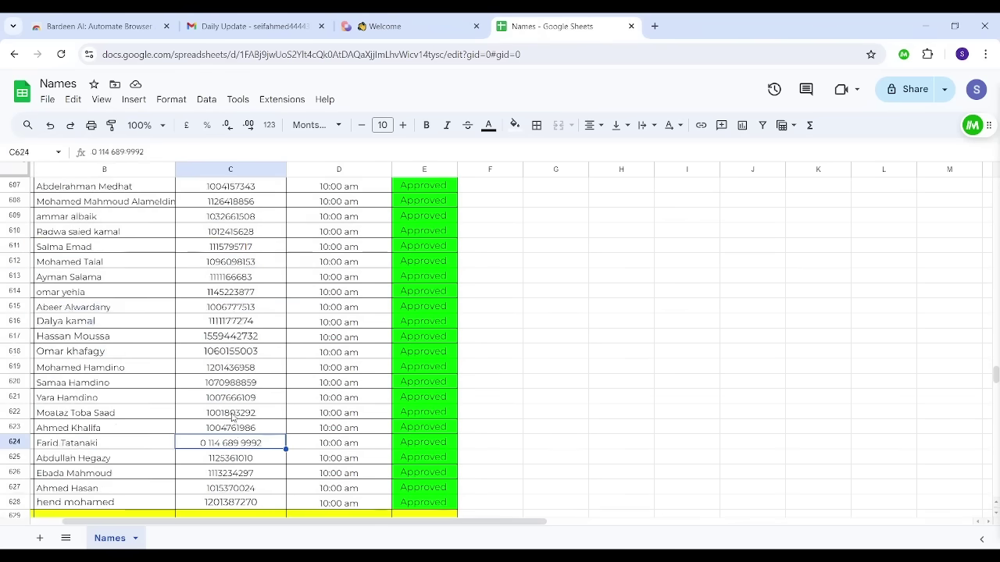
key("Page_Down")
key("Page_Down")
key("Page_Down")
key("Page_Down")
key("Page_Down")
key("Page_Down")
key("Page_Down")
key("Page_Down")
key("Page_Down")
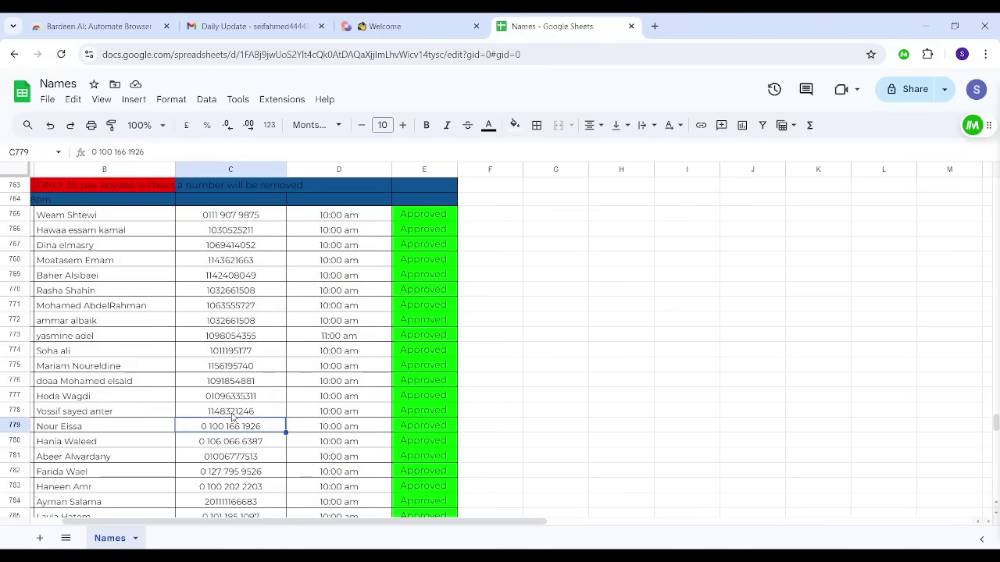
key("Page_Down")
key("Up")
key("Up")
key("Up")
key("Up")
key("Up")
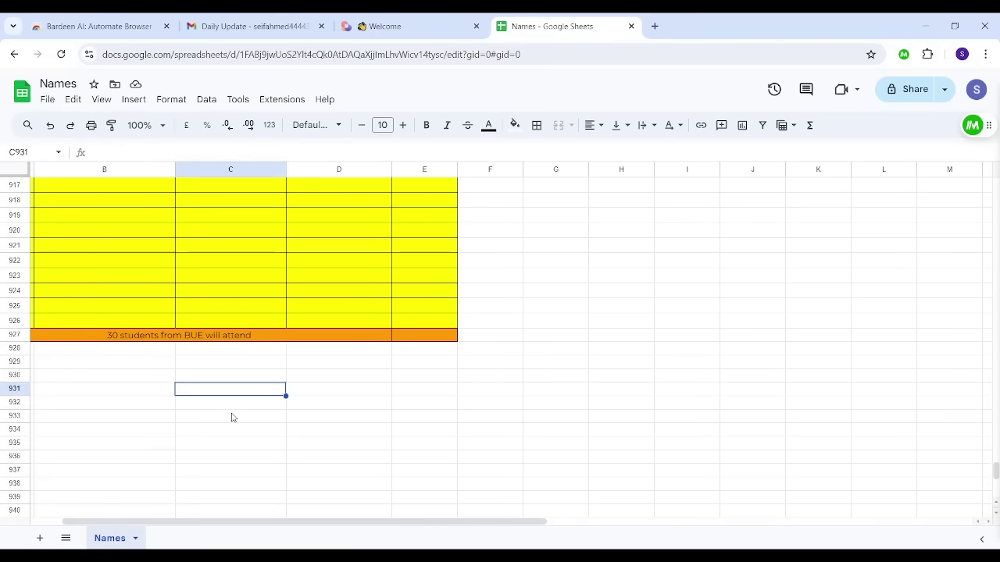
key("Left")
key("Left")
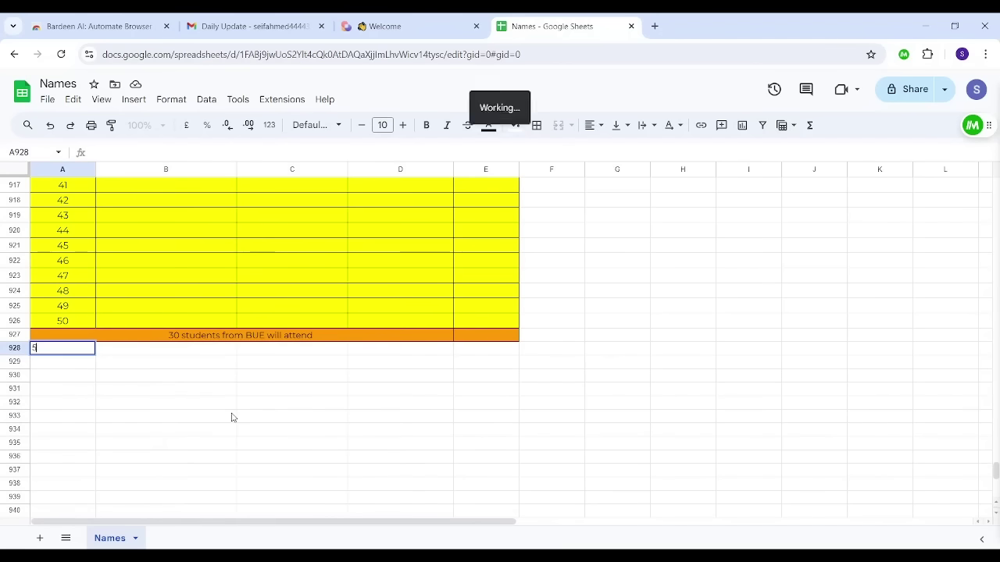
type("51")
key("Tab")
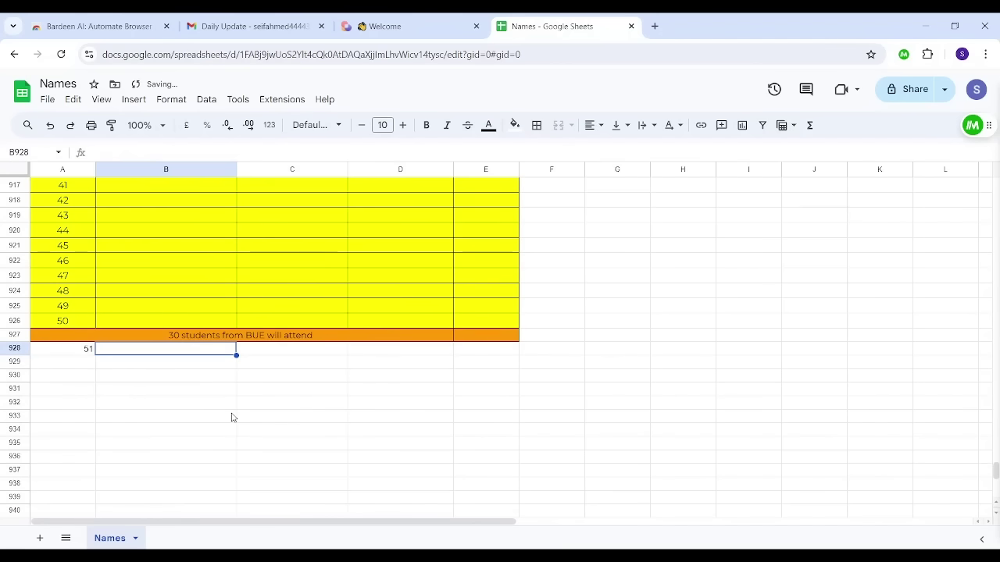
type("Philib")
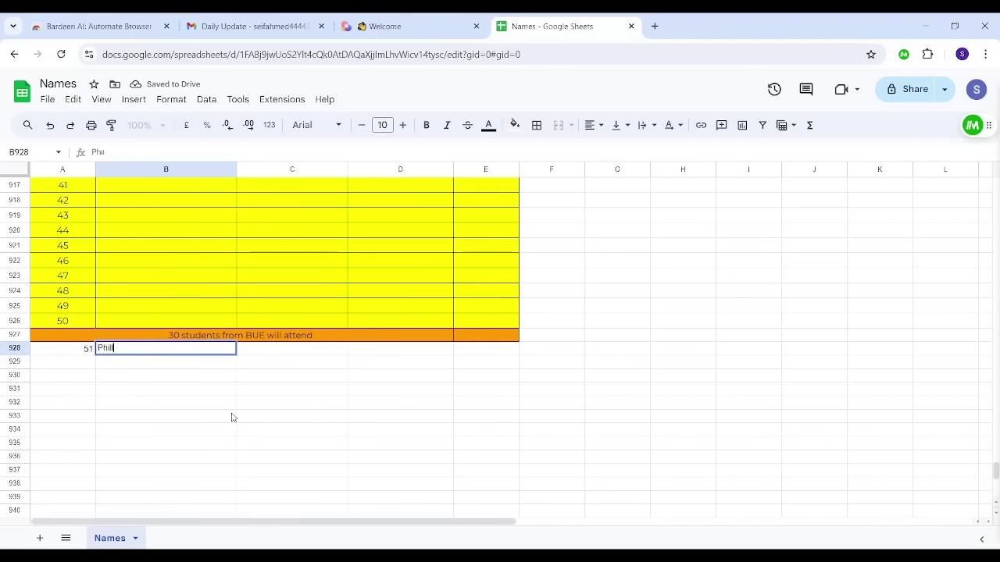
key("Tab")
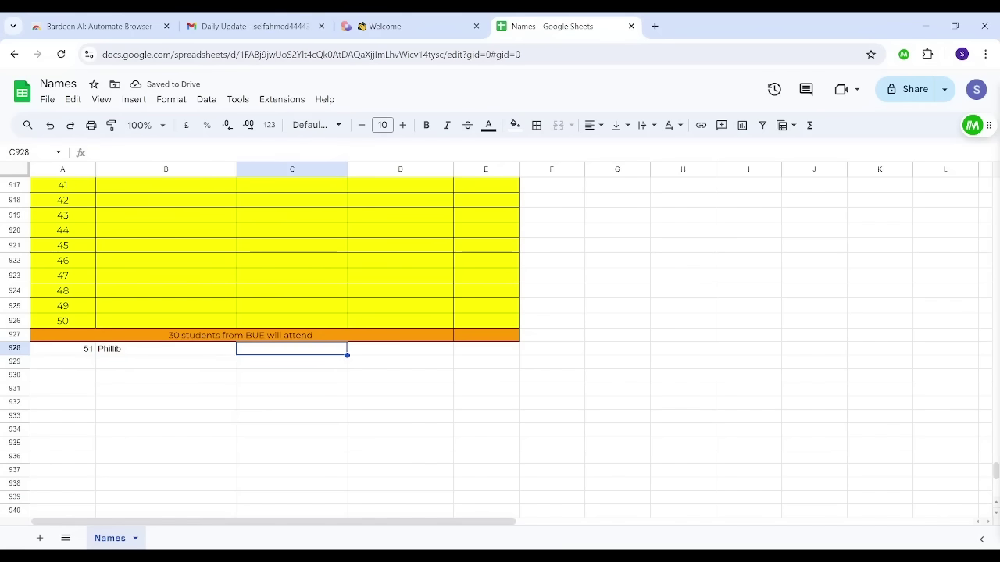
Step: Reload the Gmail inbox and open the Notification email reading 'A new student is added'
left_click(215, 26)
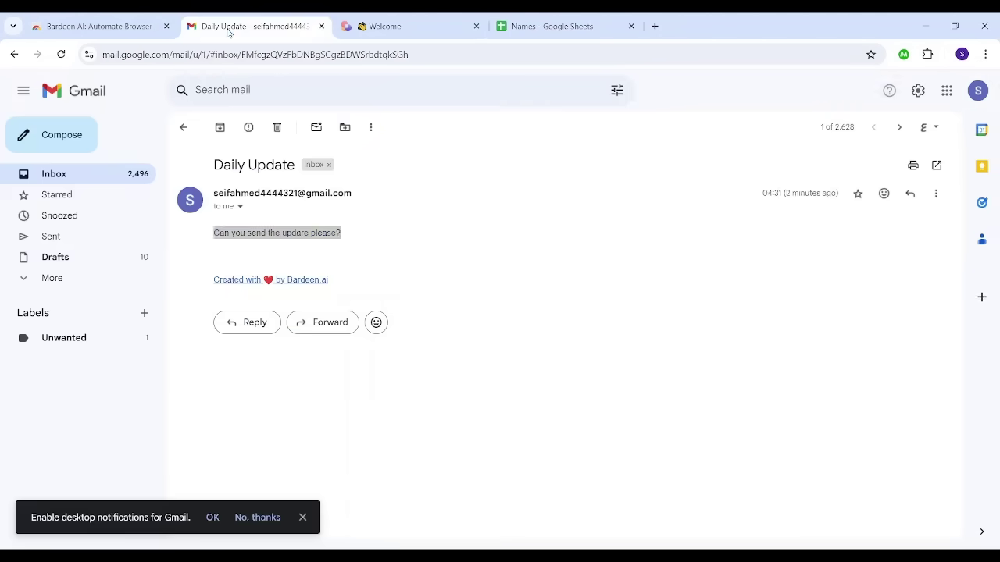
left_click(183, 127)
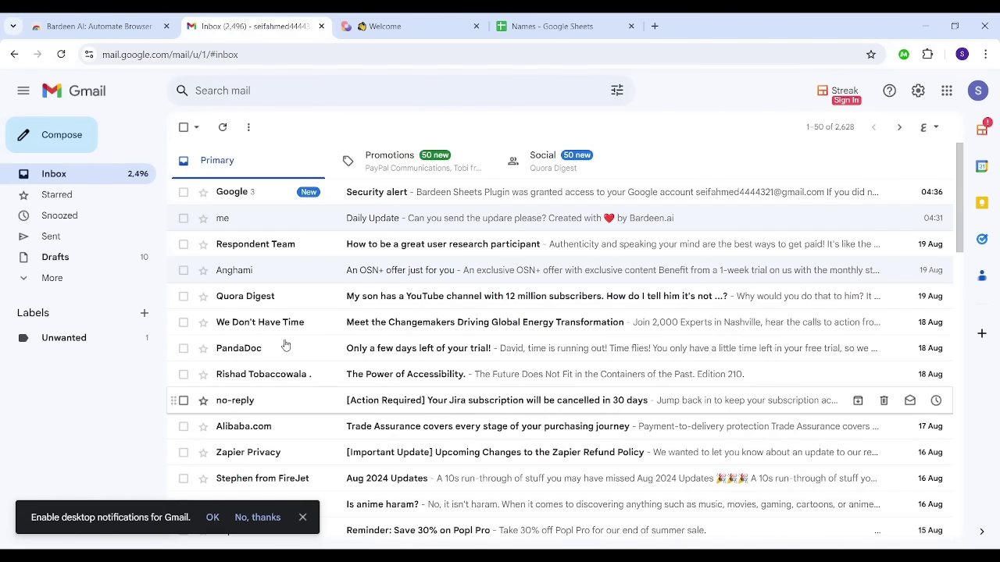
left_click(61, 54)
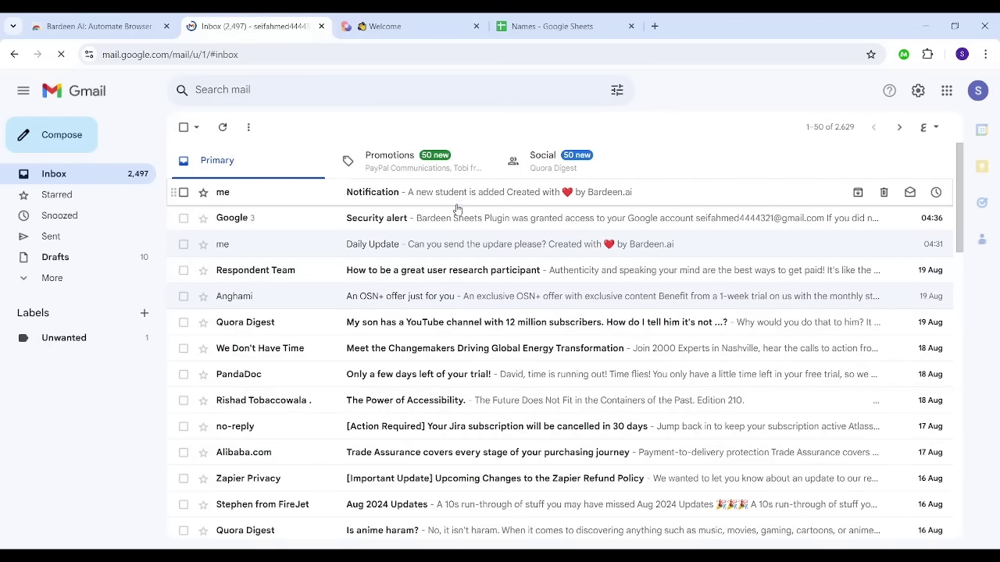
left_click(324, 195)
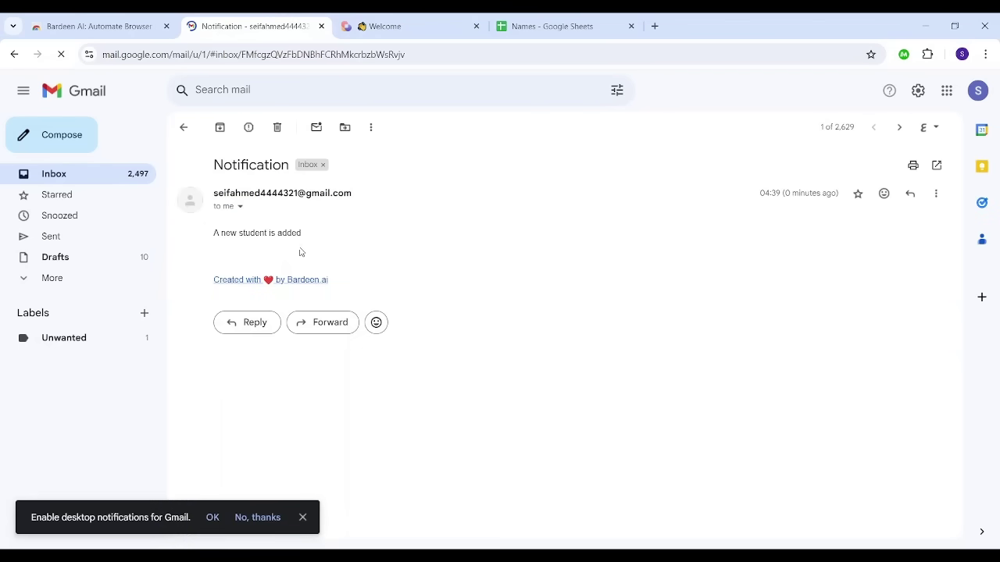
triple_click(210, 237)
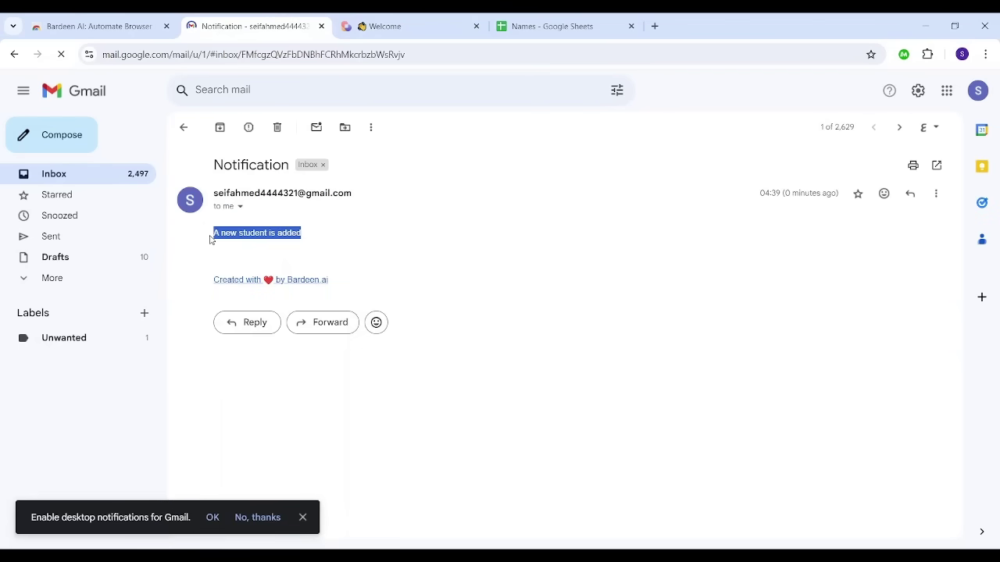
left_click(388, 20)
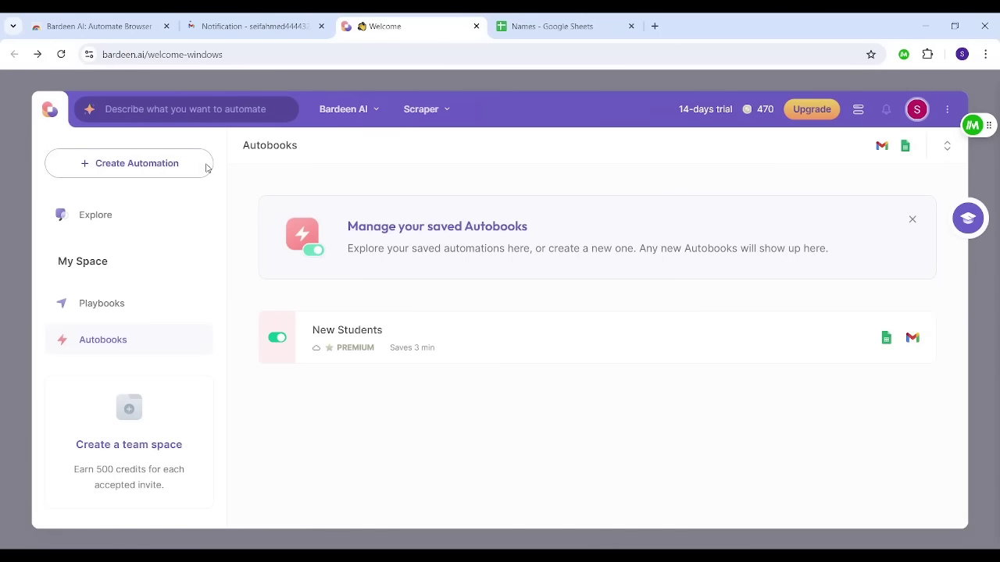
left_click(143, 163)
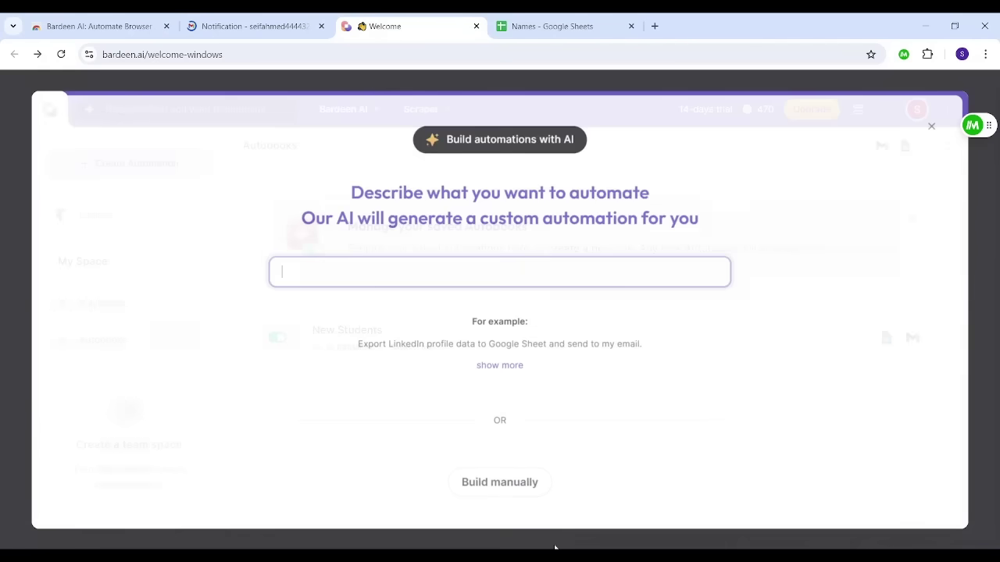
key("Escape")
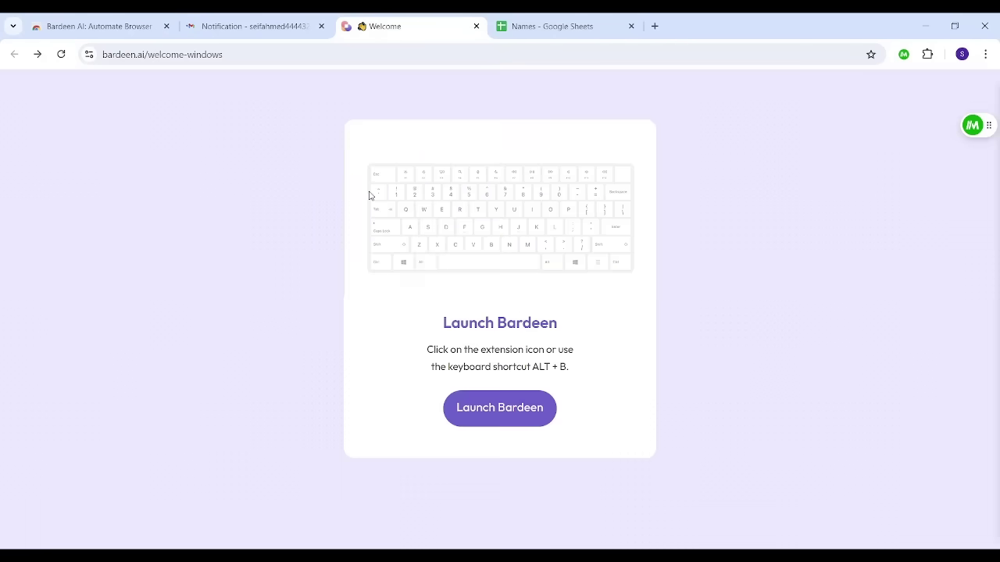
left_click(507, 422)
key("alt+b")
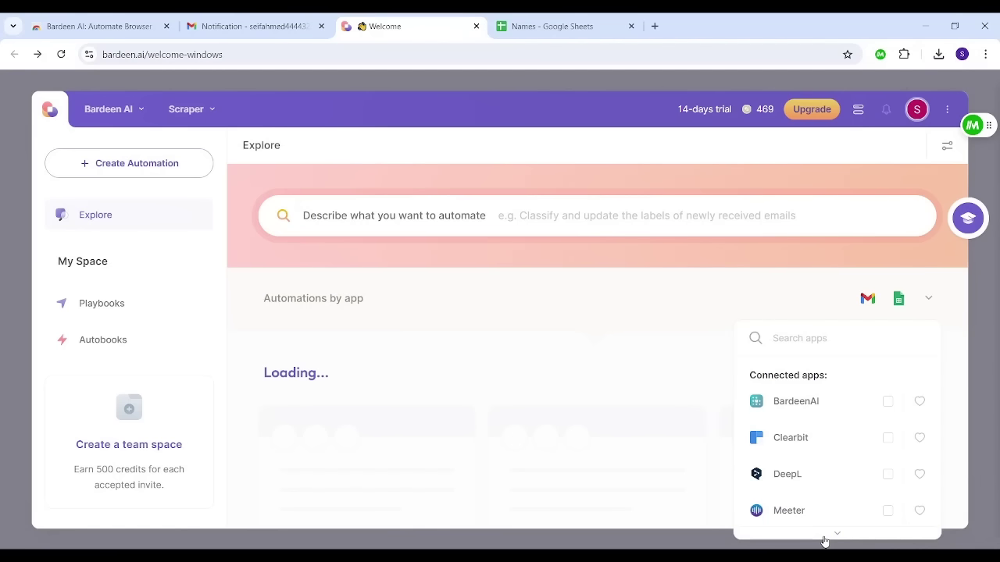
scroll(824, 531, "down", 3)
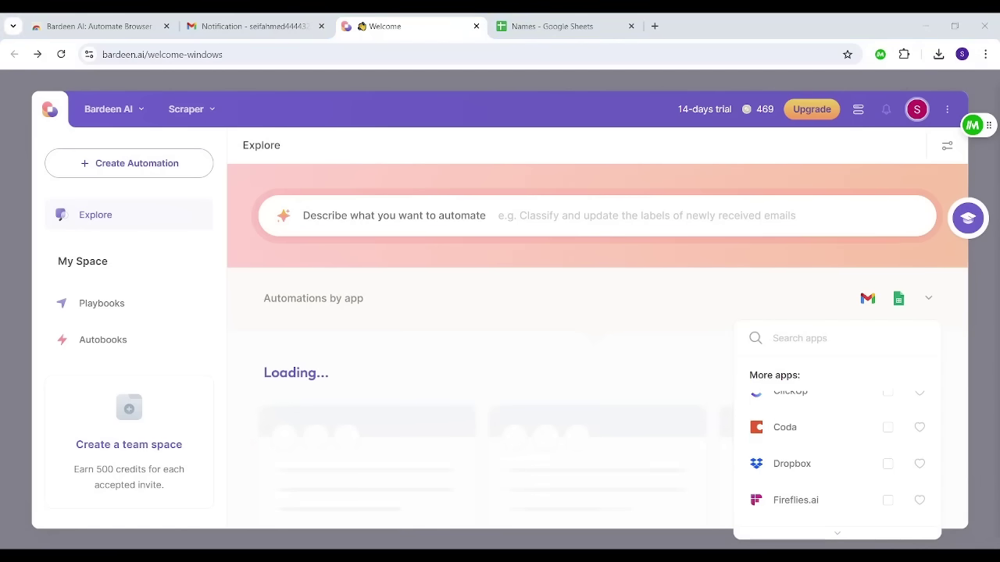
left_click(102, 339)
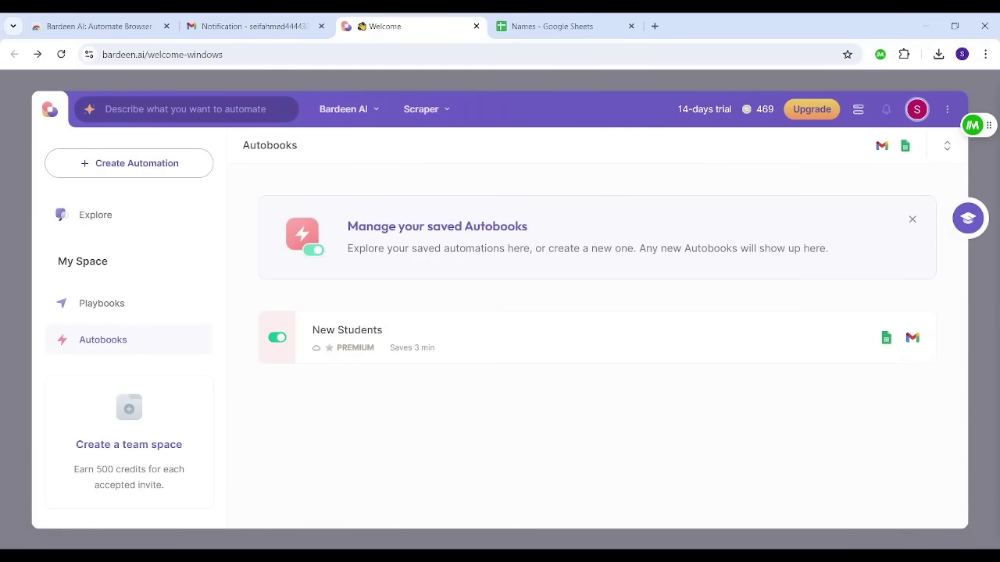
Step: Start a new automation and fill the prompt with the example 'Export LinkedIn profile data to Google Sheet and send to my email.'
left_click(157, 164)
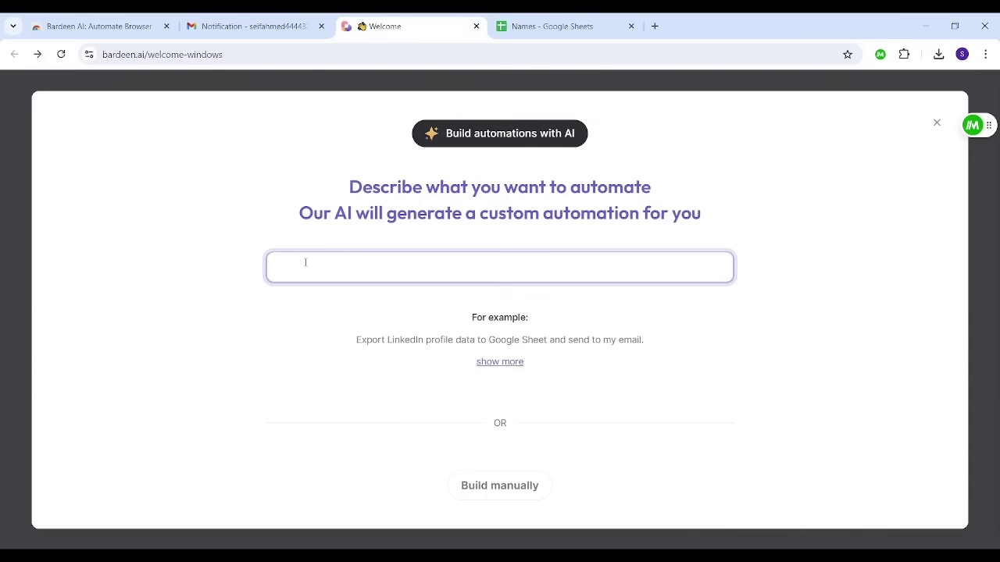
mouse_move(386, 338)
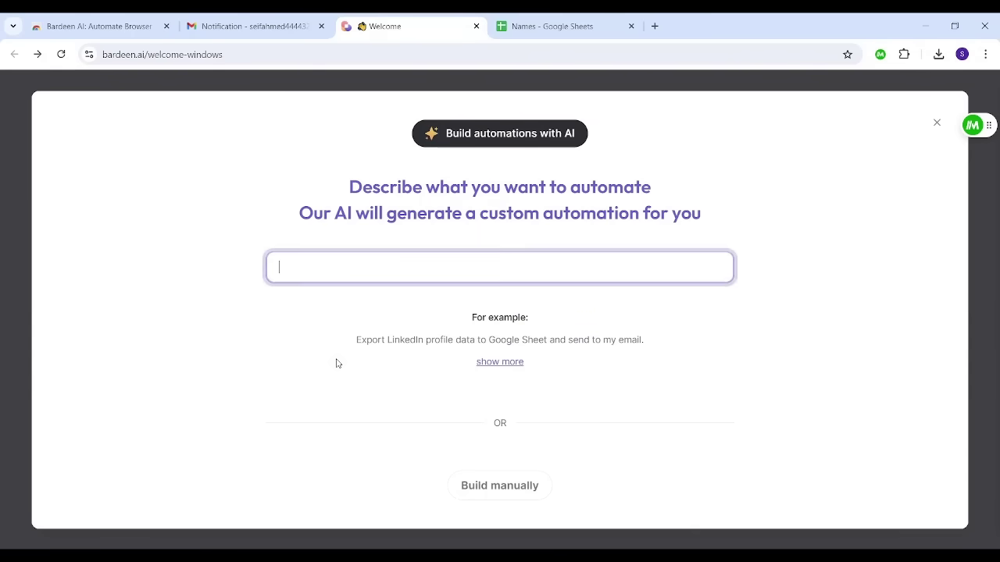
mouse_move(506, 349)
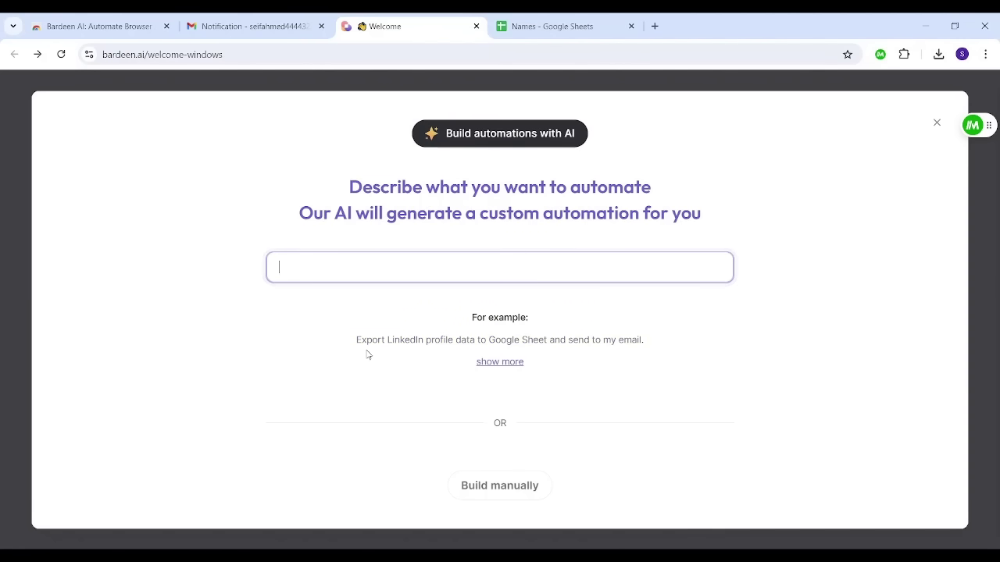
left_click(497, 367)
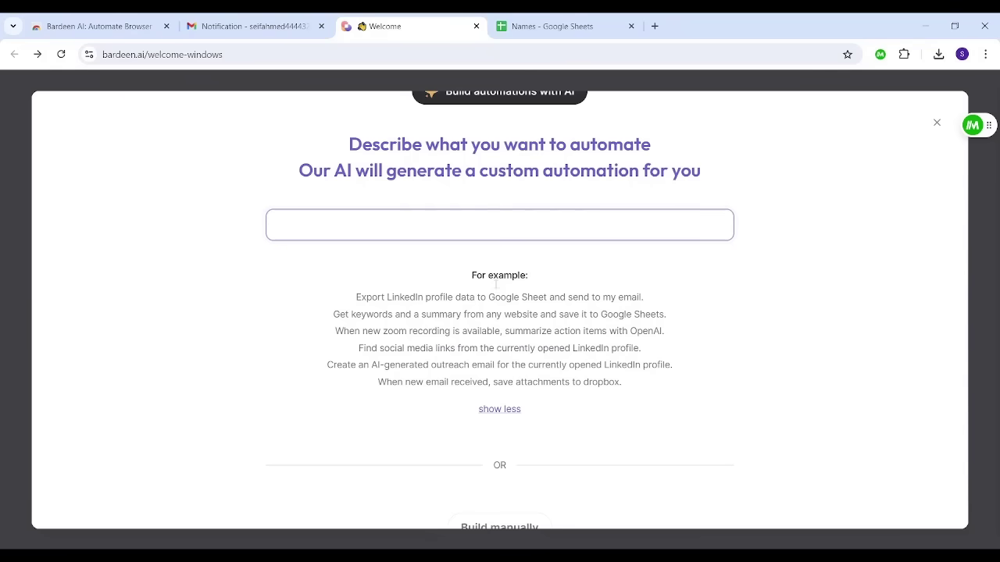
mouse_move(406, 313)
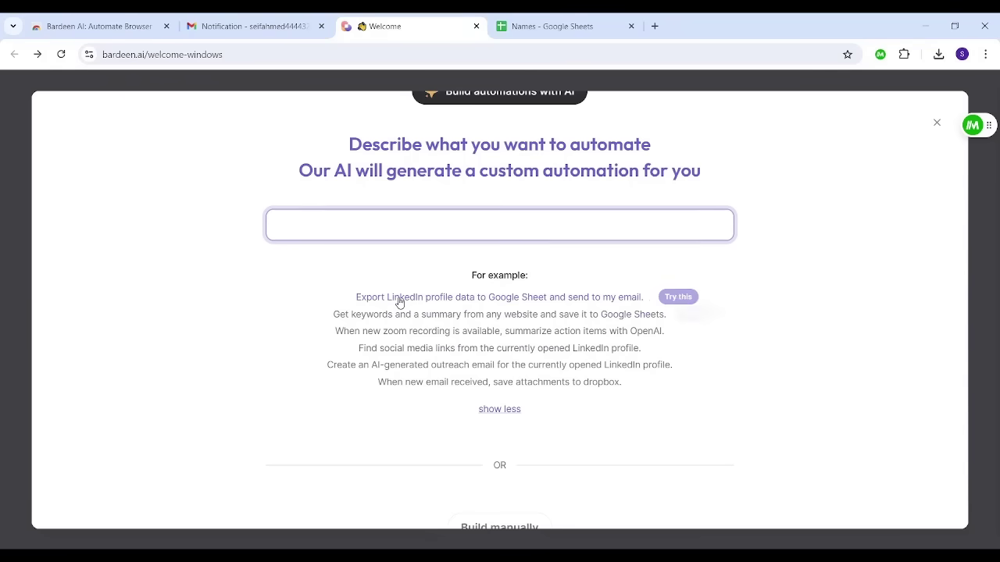
left_click(398, 303)
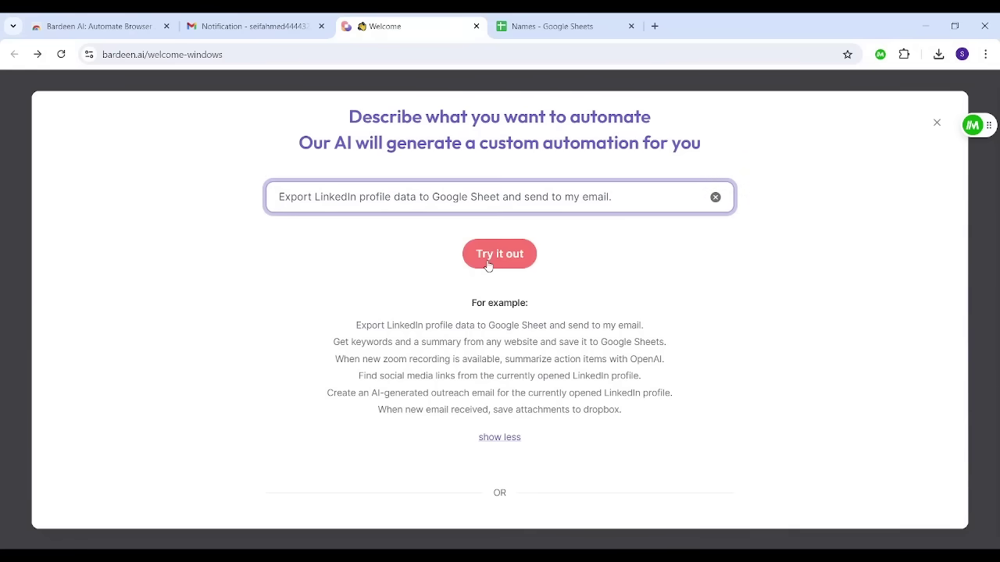
Step: Generate the LinkedIn-scrape, Google Sheet and 'New LinkedIn Lead' email flow, then open it in the builder
left_click(487, 266)
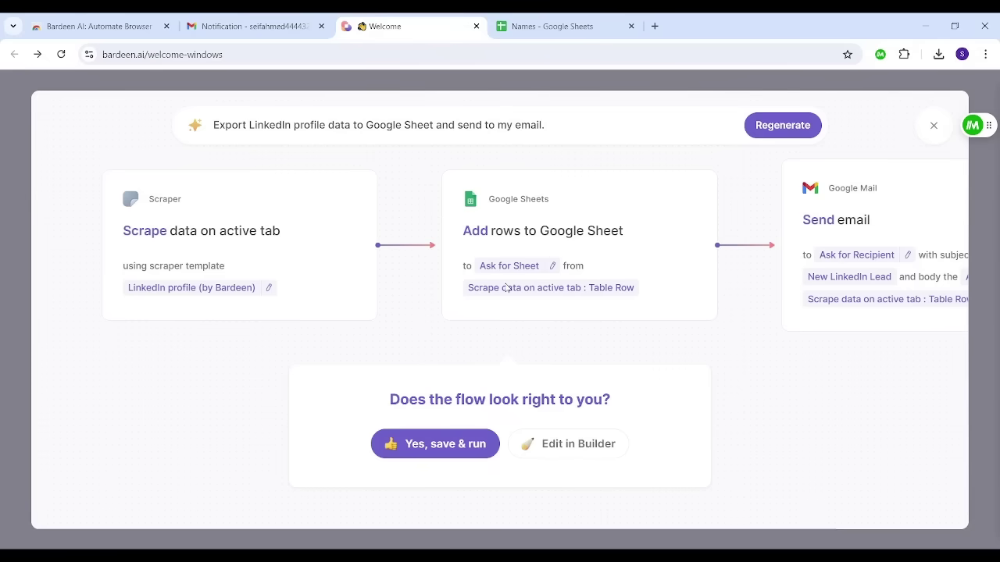
scroll(659, 351, "right", 3)
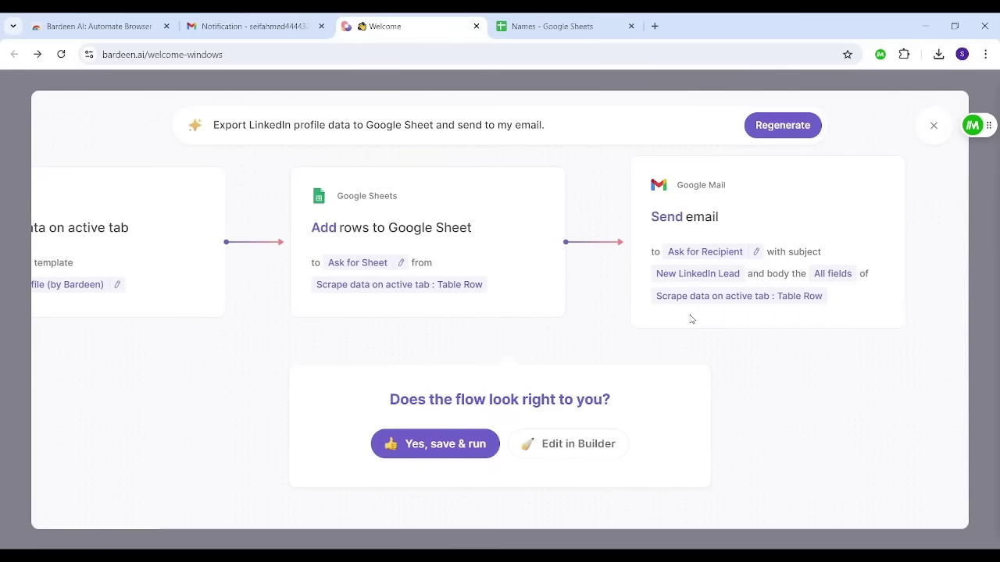
left_click_drag(318, 373, 433, 367)
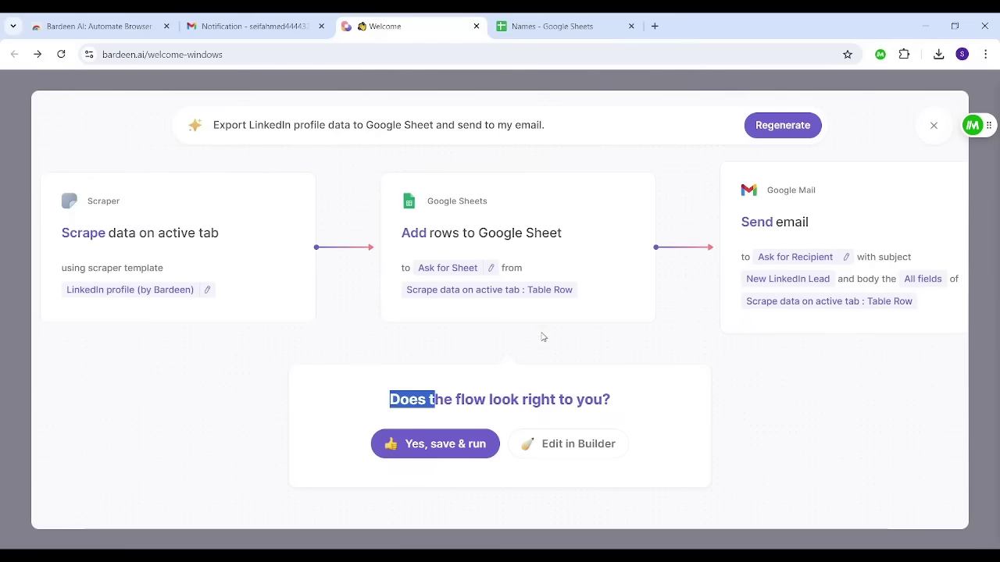
left_click(358, 409)
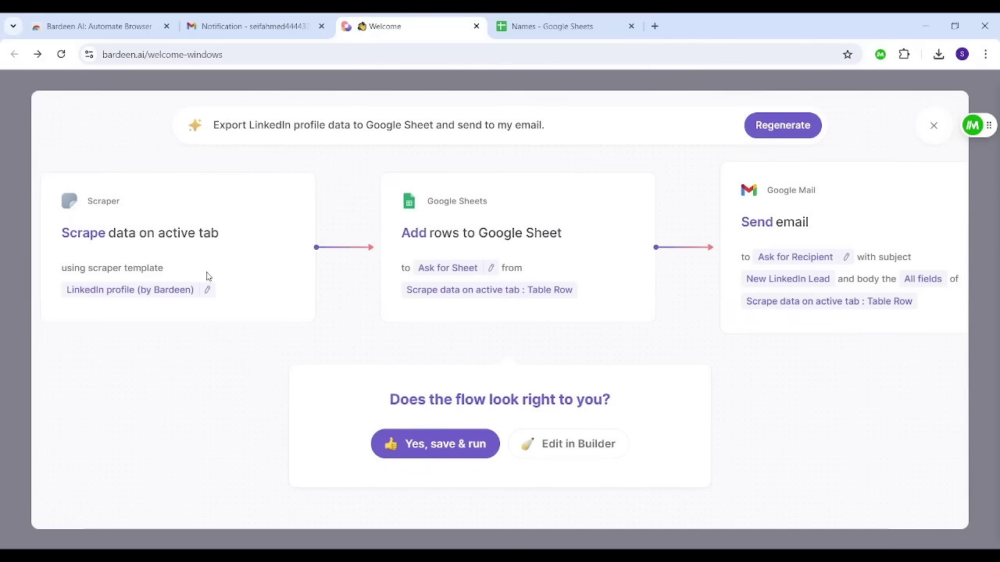
left_click(559, 445)
Step: Review the flow's LinkedIn, Google Sheets and Gmail steps, then close the builder to return to Autobooks
left_click_drag(504, 409, 439, 403)
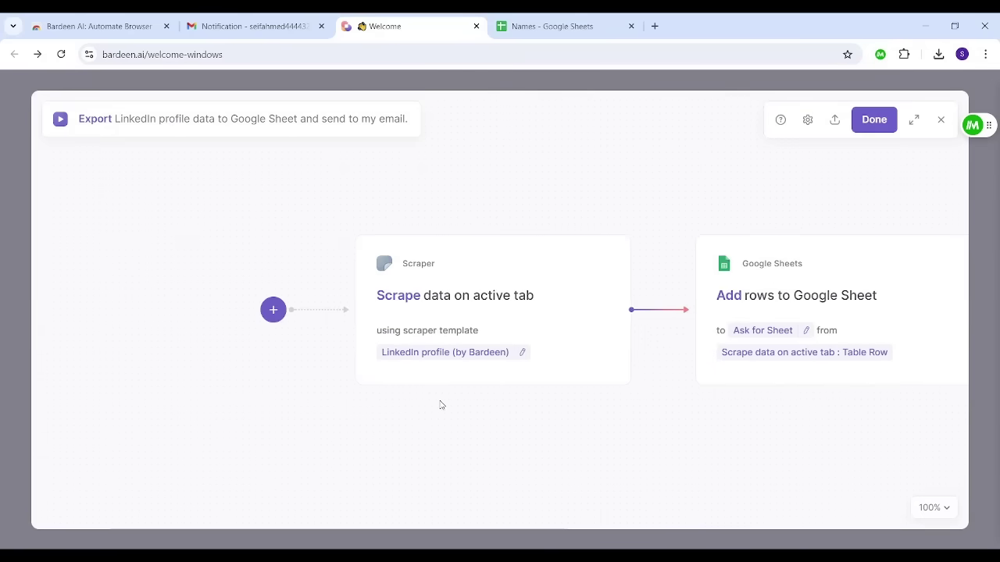
left_click_drag(521, 424, 348, 417)
left_click_drag(522, 430, 289, 406)
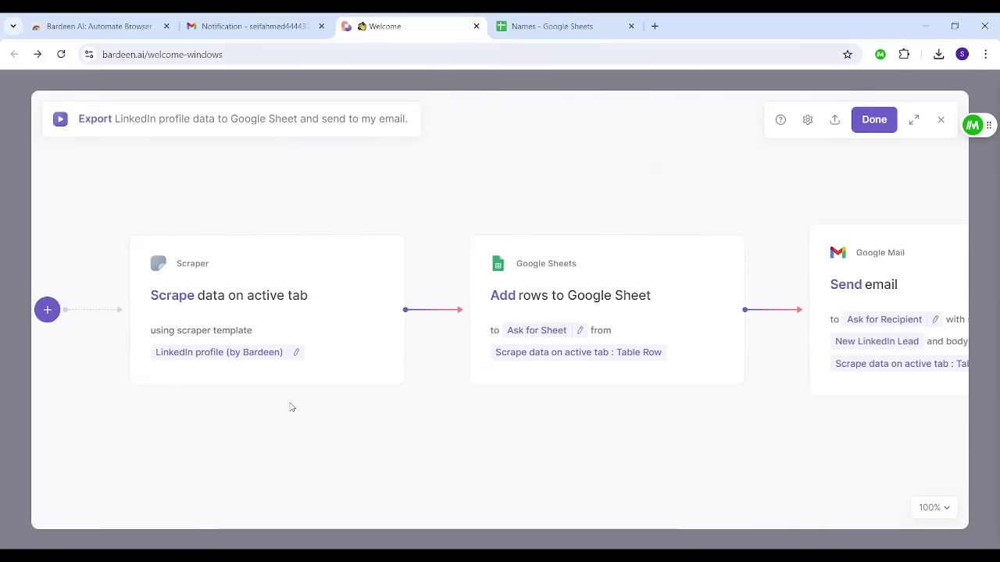
left_click_drag(429, 406, 750, 424)
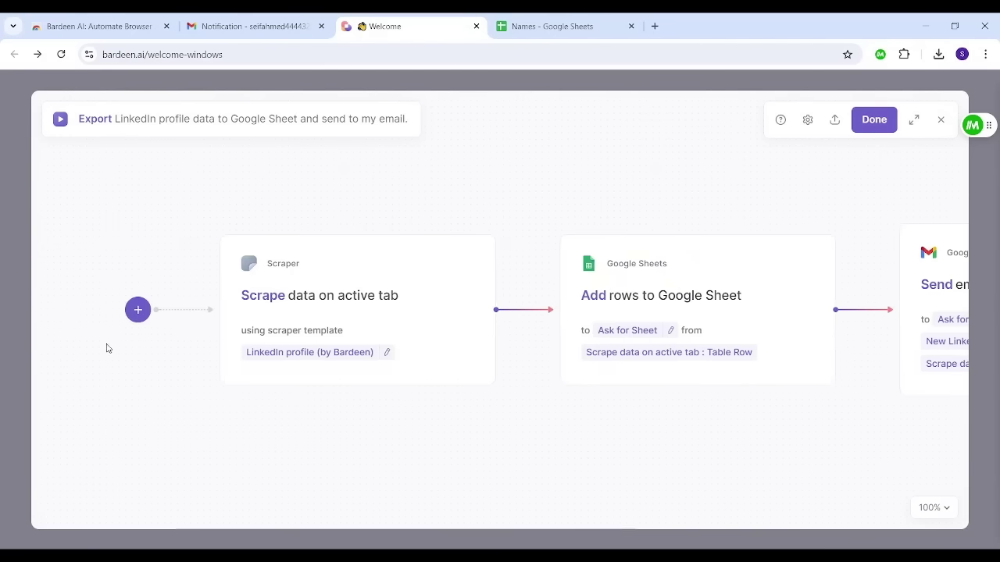
left_click_drag(492, 399, 230, 387)
left_click_drag(643, 404, 497, 373)
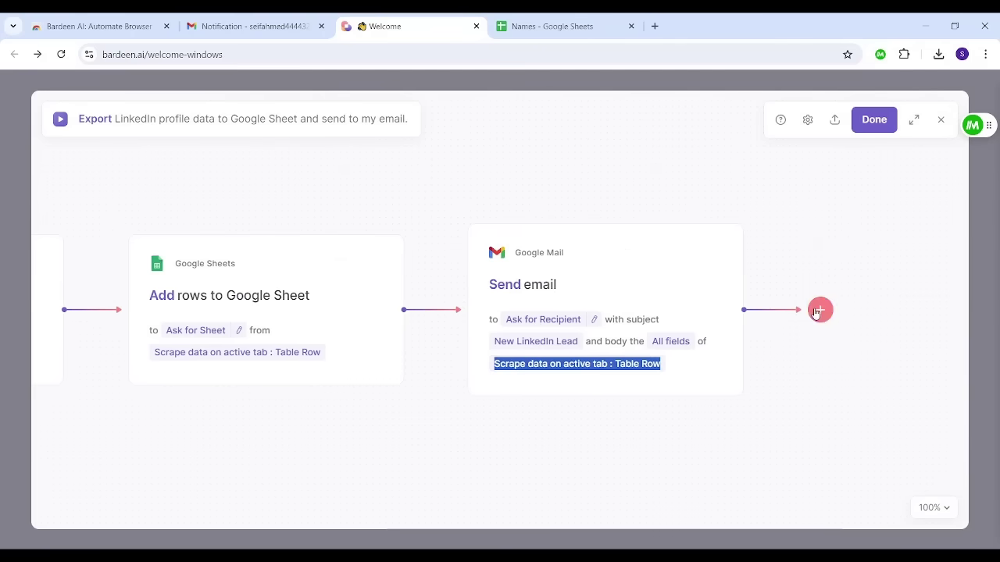
left_click(942, 119)
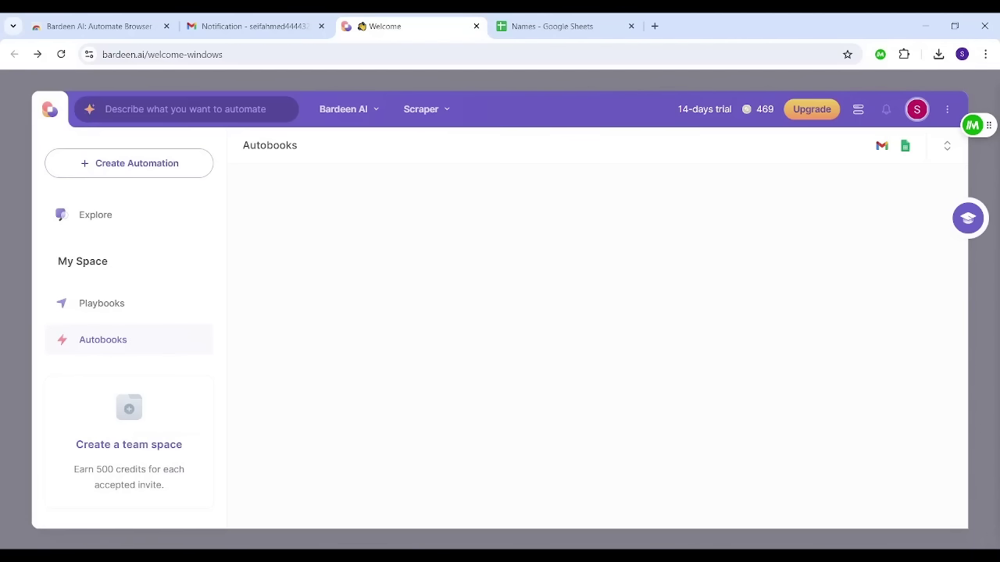